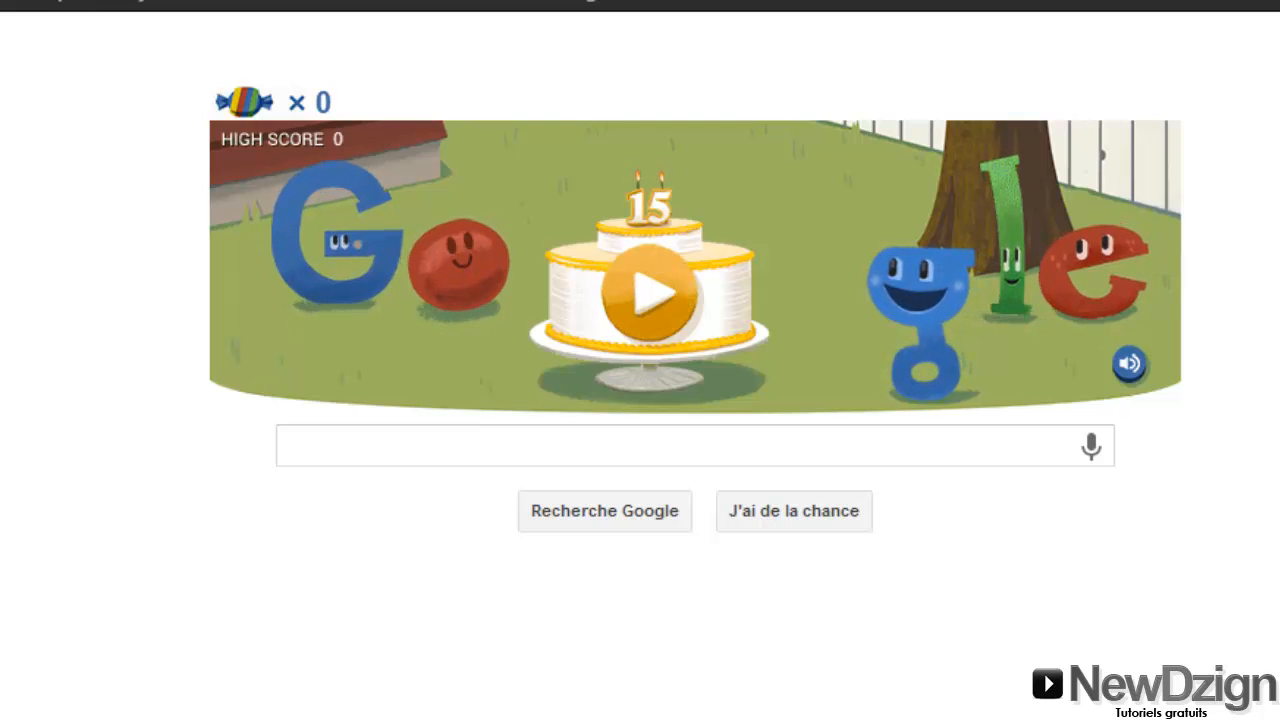
Search Google for wampserver
{"action": "left_click", "coordinate": [943, 449]}
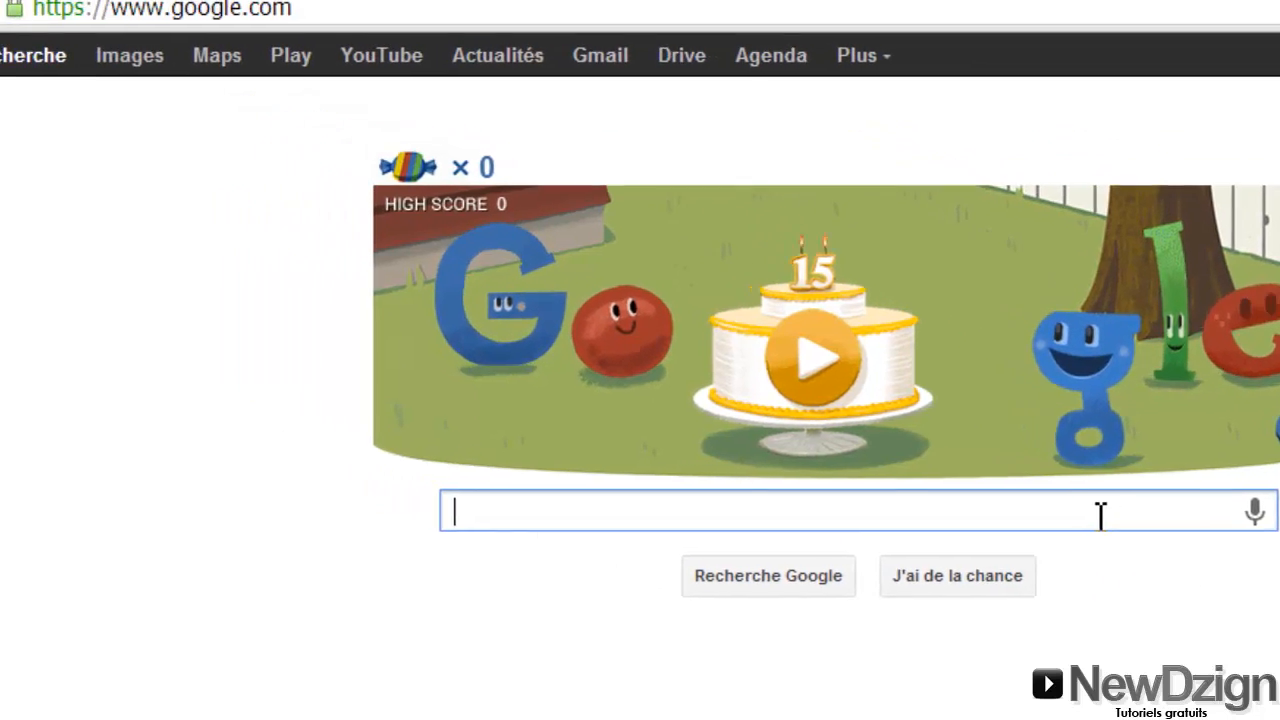
{"action": "type", "text": "wampserver"}
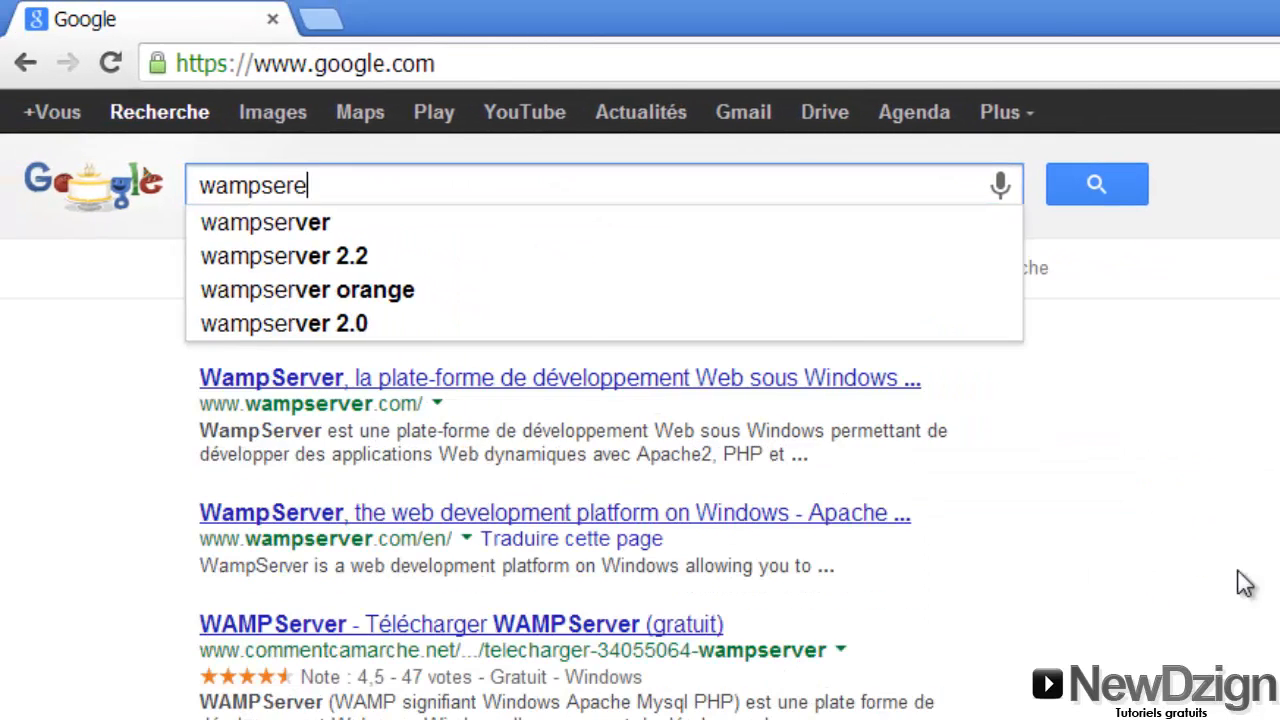
{"action": "key", "text": "Return"}
Look over the download list on the official wampserver.com site, then go back to the results
{"action": "left_click", "coordinate": [636, 380]}
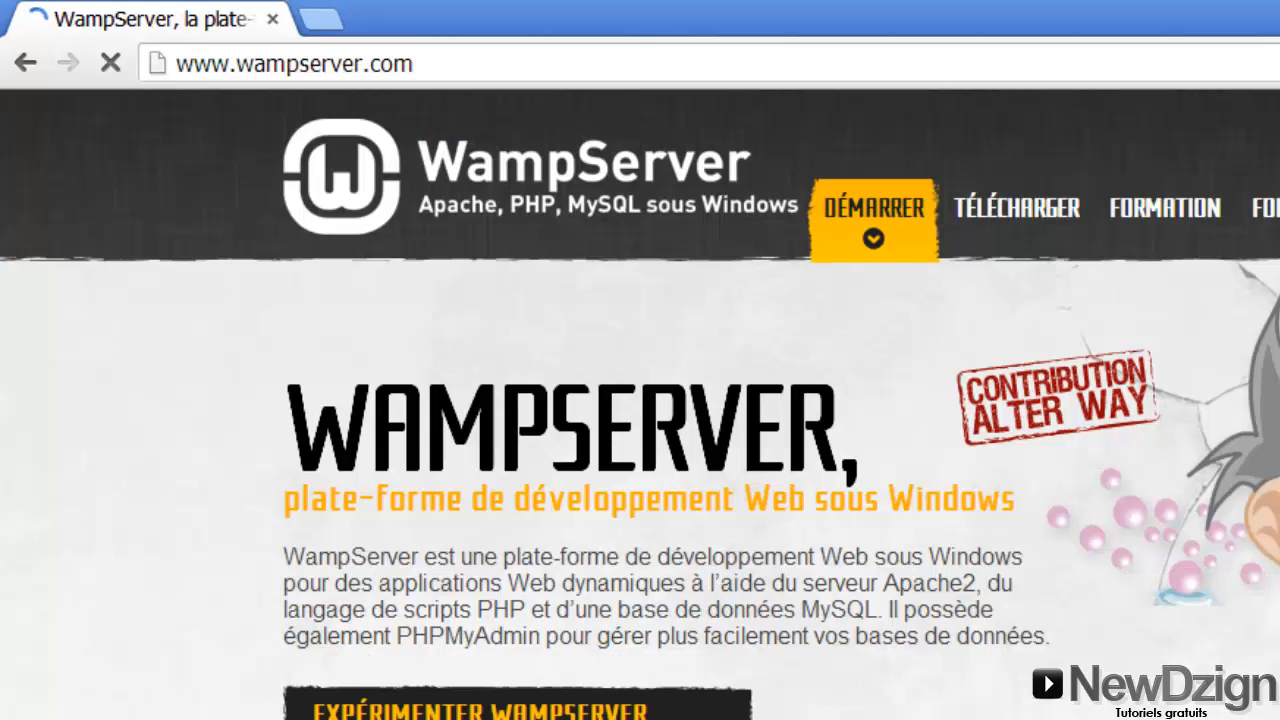
{"action": "scroll", "coordinate": [640, 450], "scroll_direction": "down", "scroll_amount": 5}
{"action": "scroll", "coordinate": [640, 450], "scroll_direction": "down", "scroll_amount": 10}
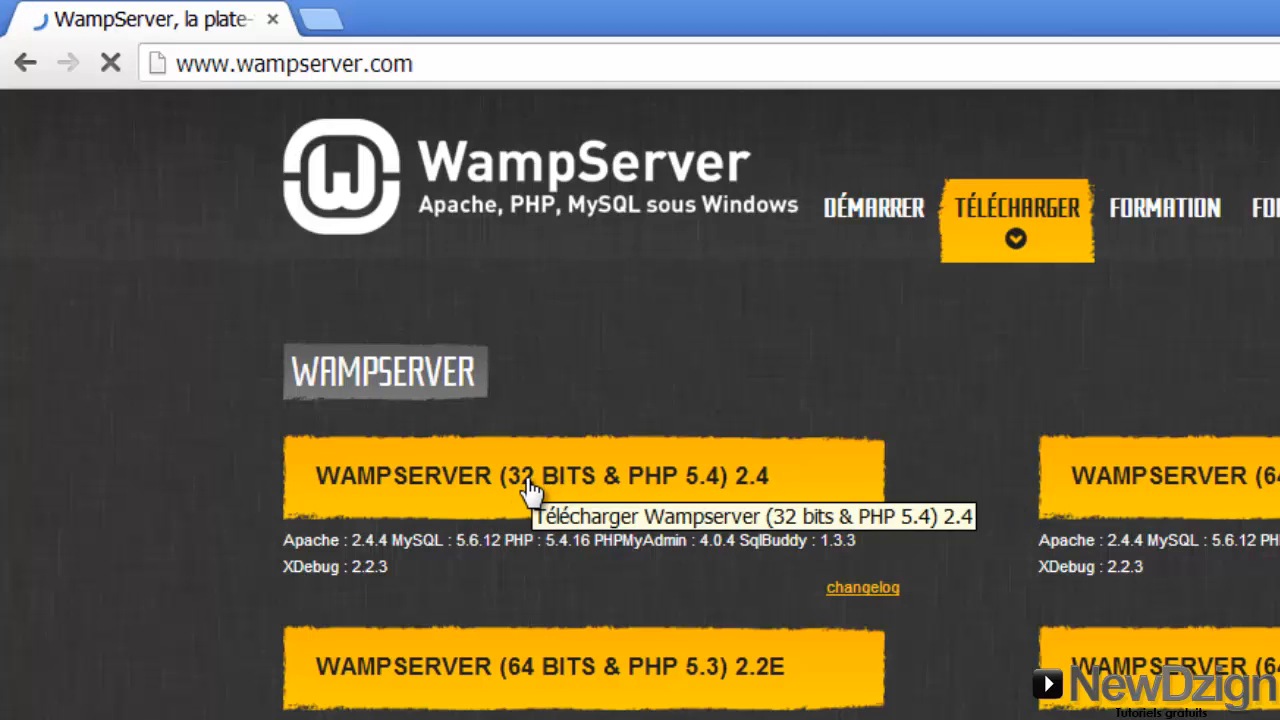
{"action": "left_click", "coordinate": [25, 63]}
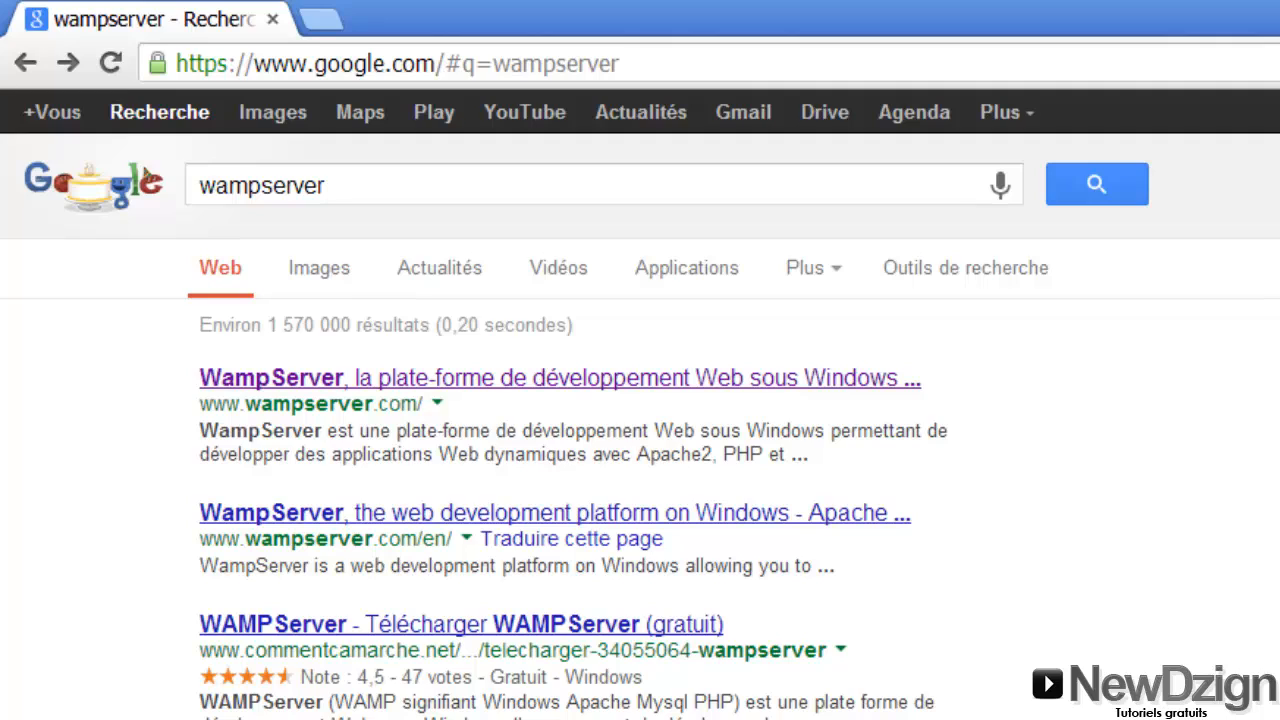
{"action": "key", "text": "super"}
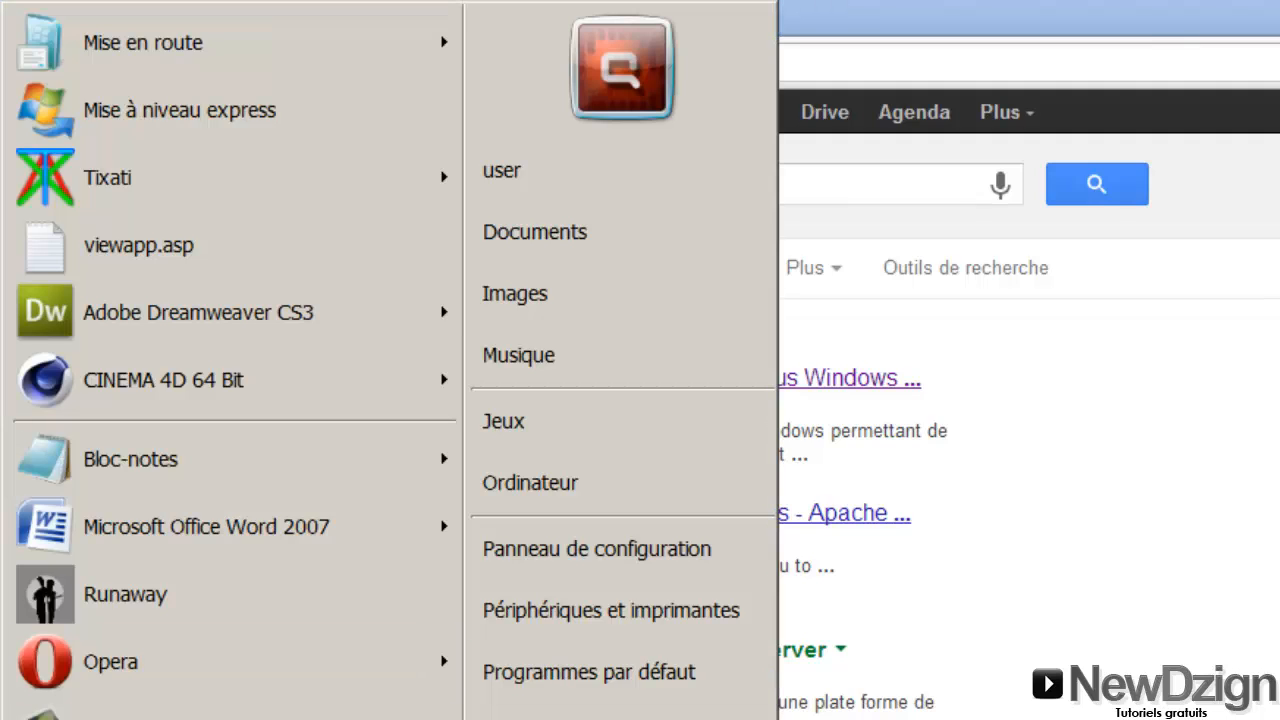
Launch WampServer from the Start menu, confirm its tray icon is running, and return to Chrome
{"action": "type", "text": "w"}
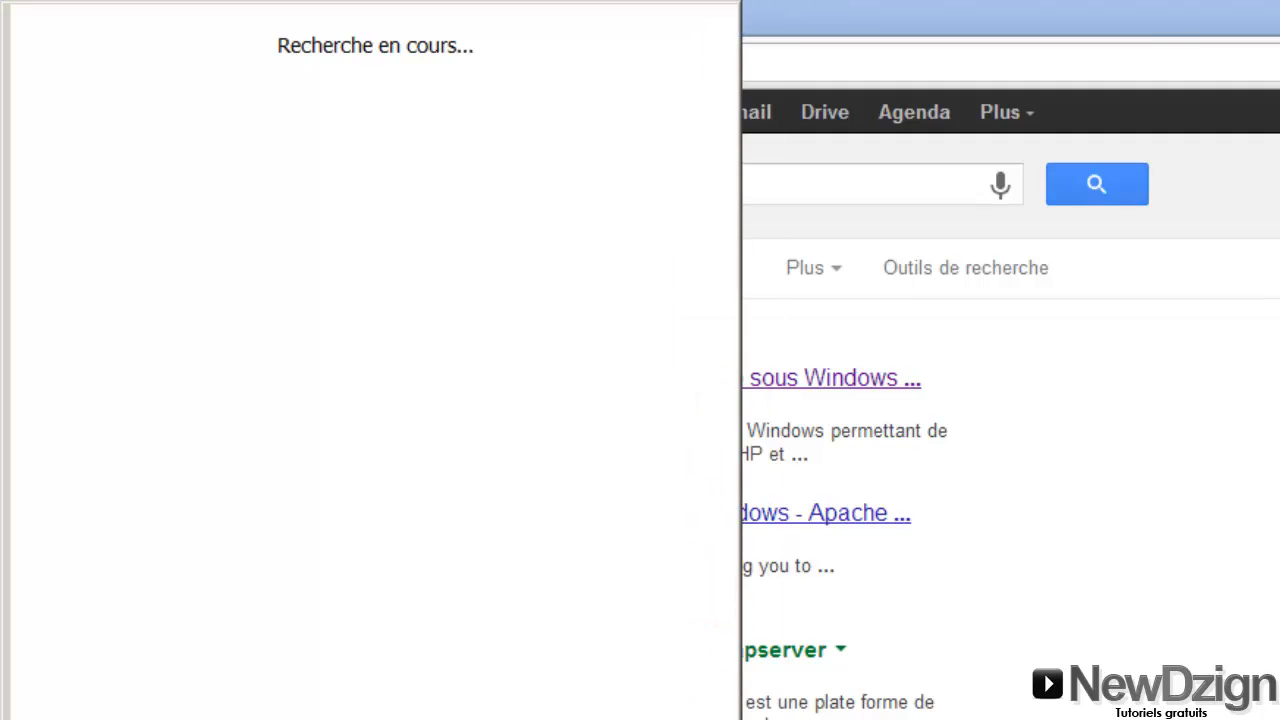
{"action": "left_click", "coordinate": [126, 78]}
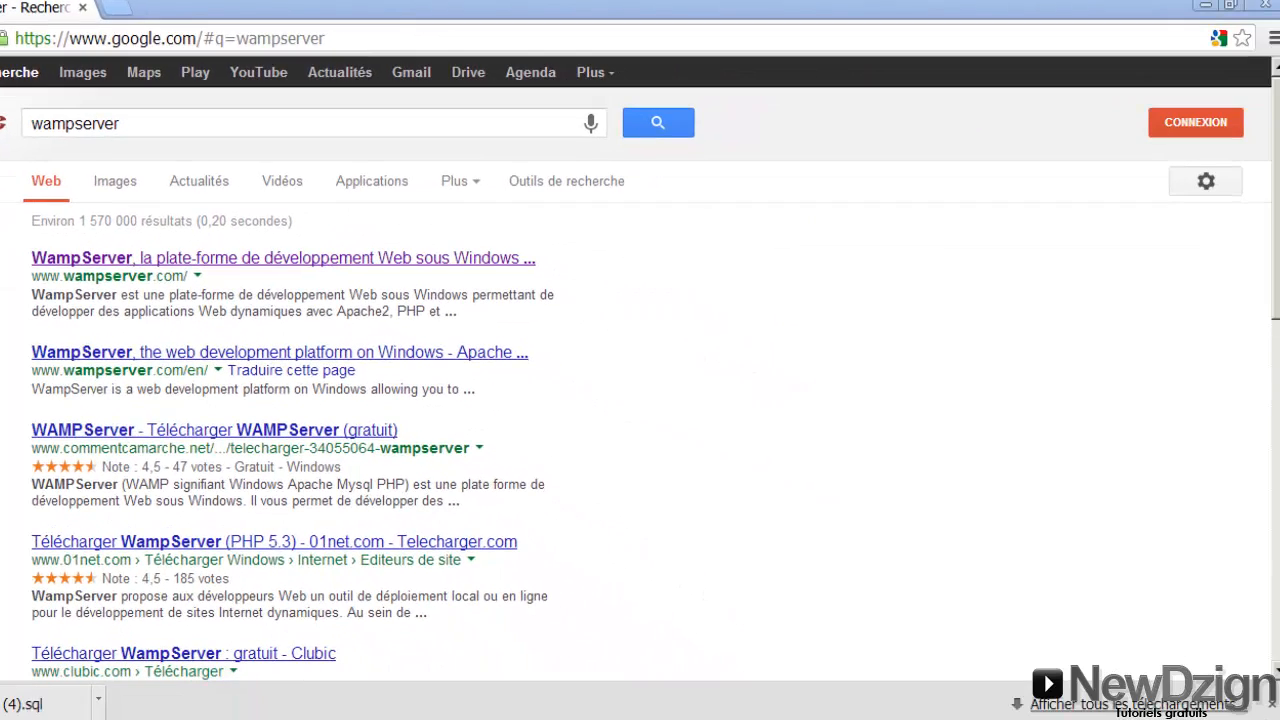
{"action": "left_click", "coordinate": [1164, 719]}
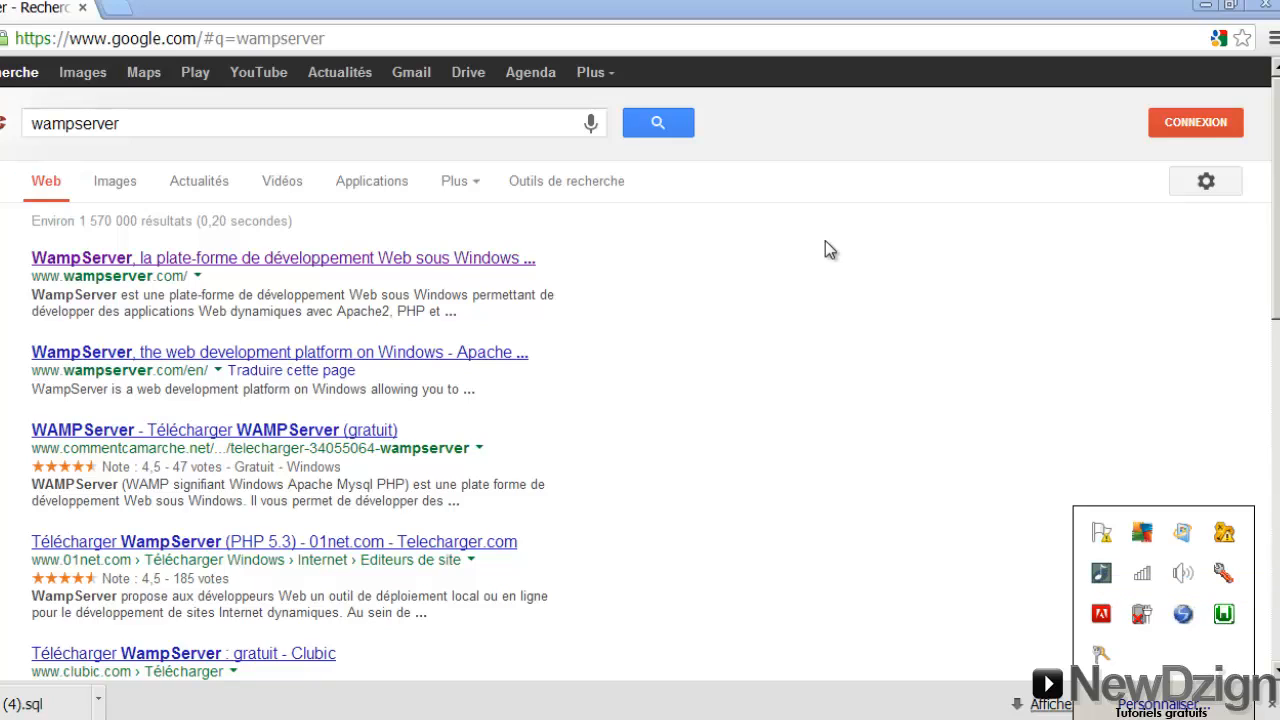
{"action": "left_click", "coordinate": [817, 188]}
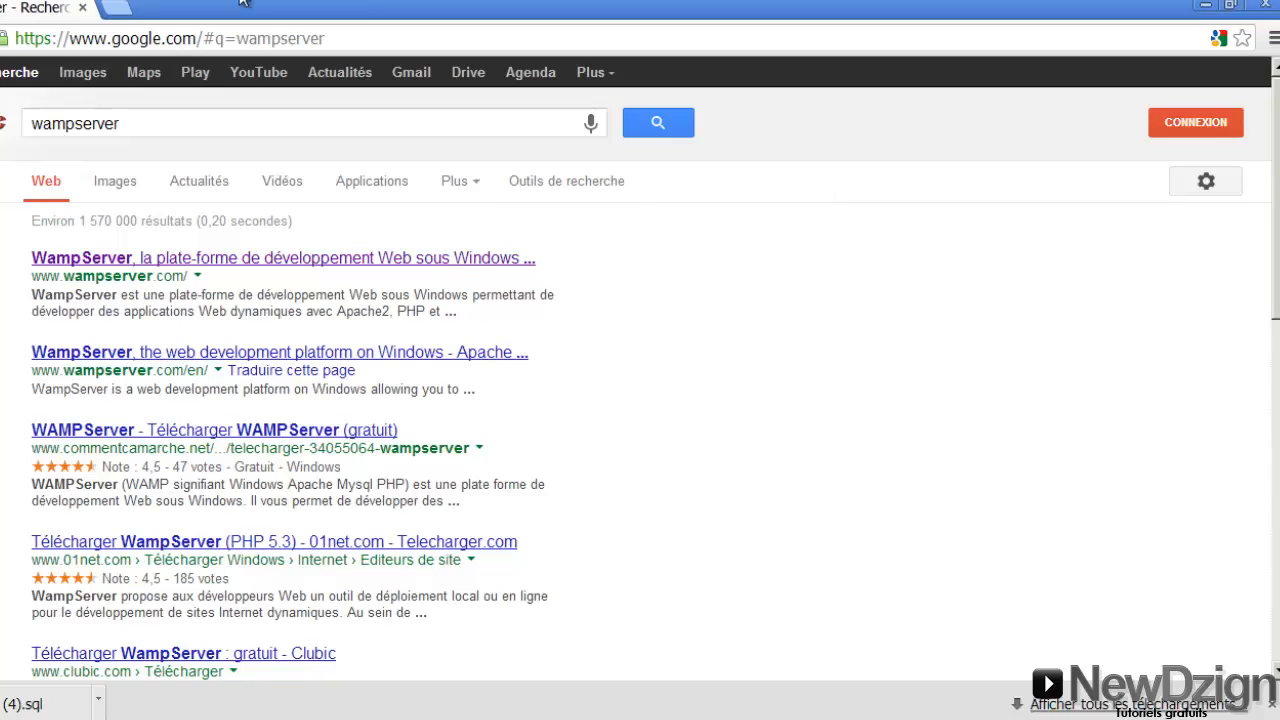
{"action": "key", "text": "alt+Left"}
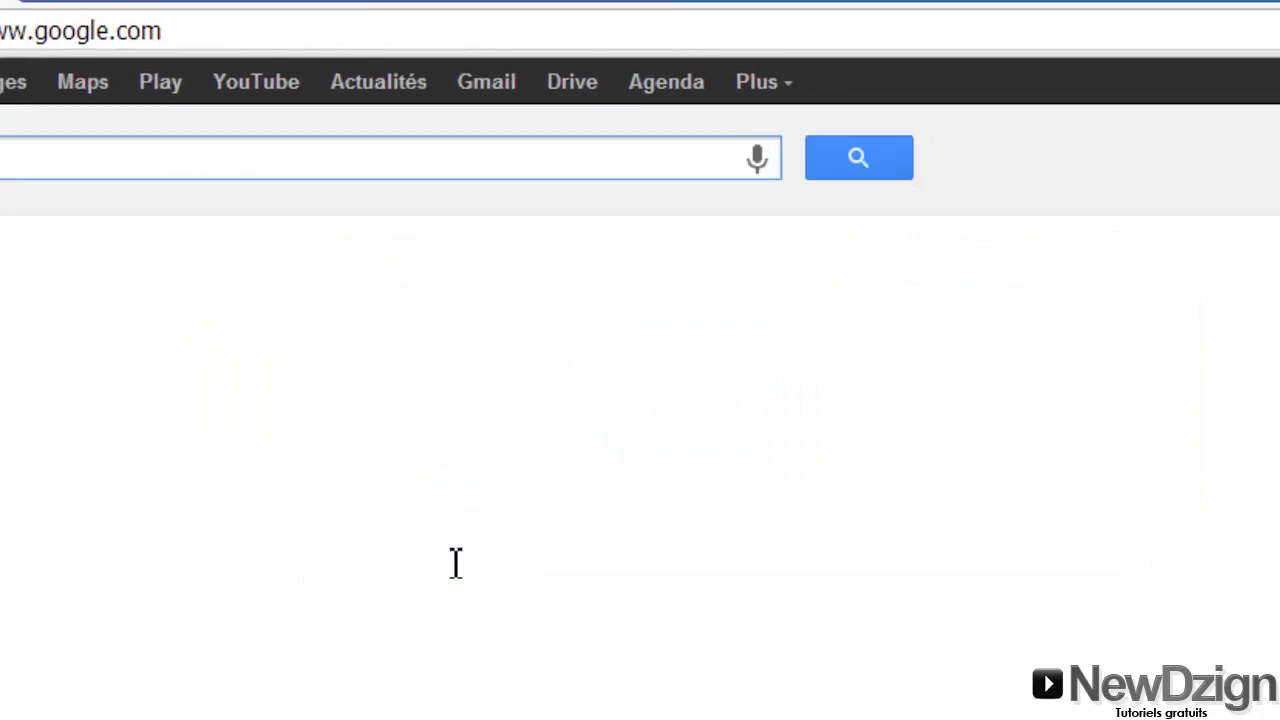
Search 'telecharger wordpress' and download the latest French WordPress from wordpress-fr.net's Téléchargements page
{"action": "type", "text": "telecharger wod"}
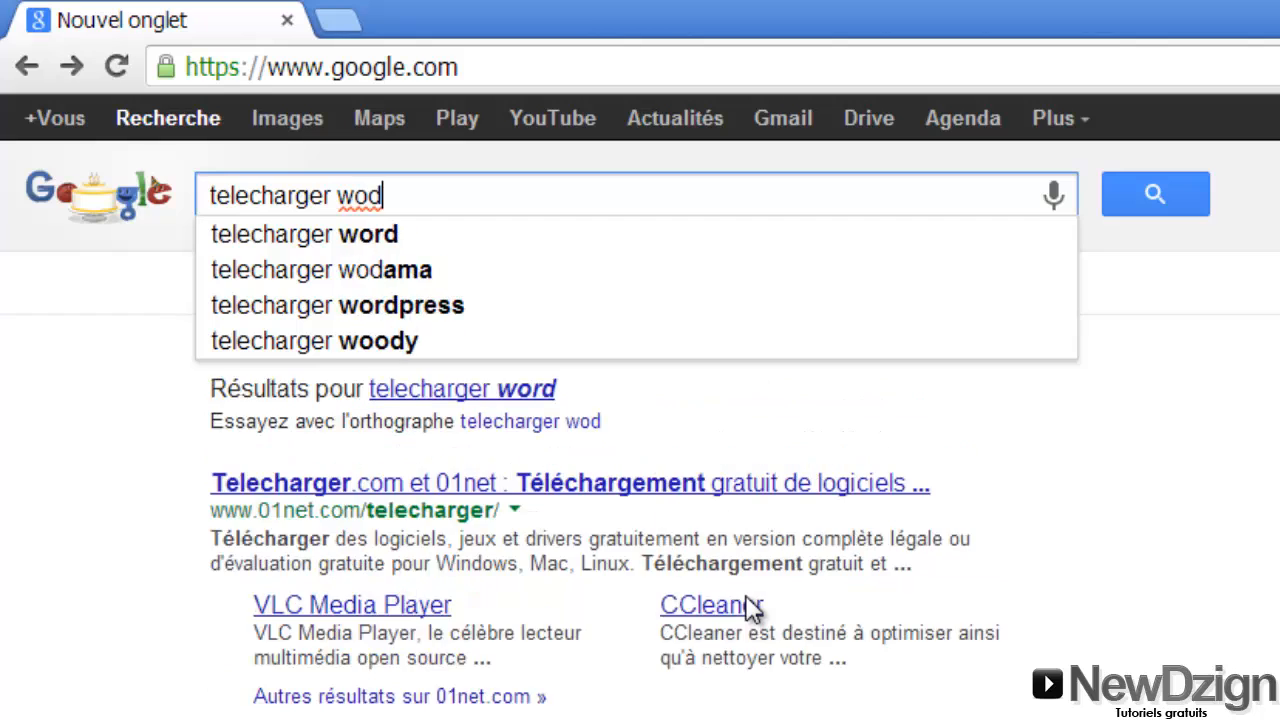
{"action": "key", "text": "BackSpace"}
{"action": "type", "text": "rd"}
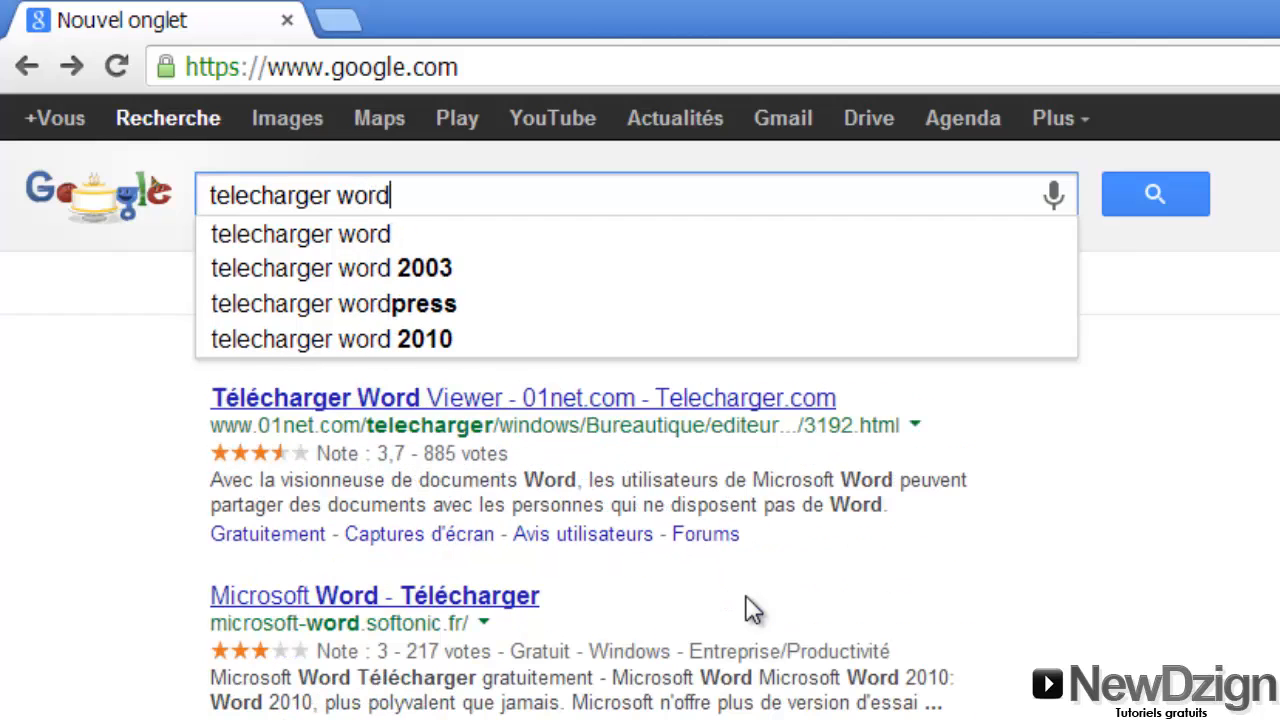
{"action": "type", "text": "press"}
{"action": "key", "text": "Return"}
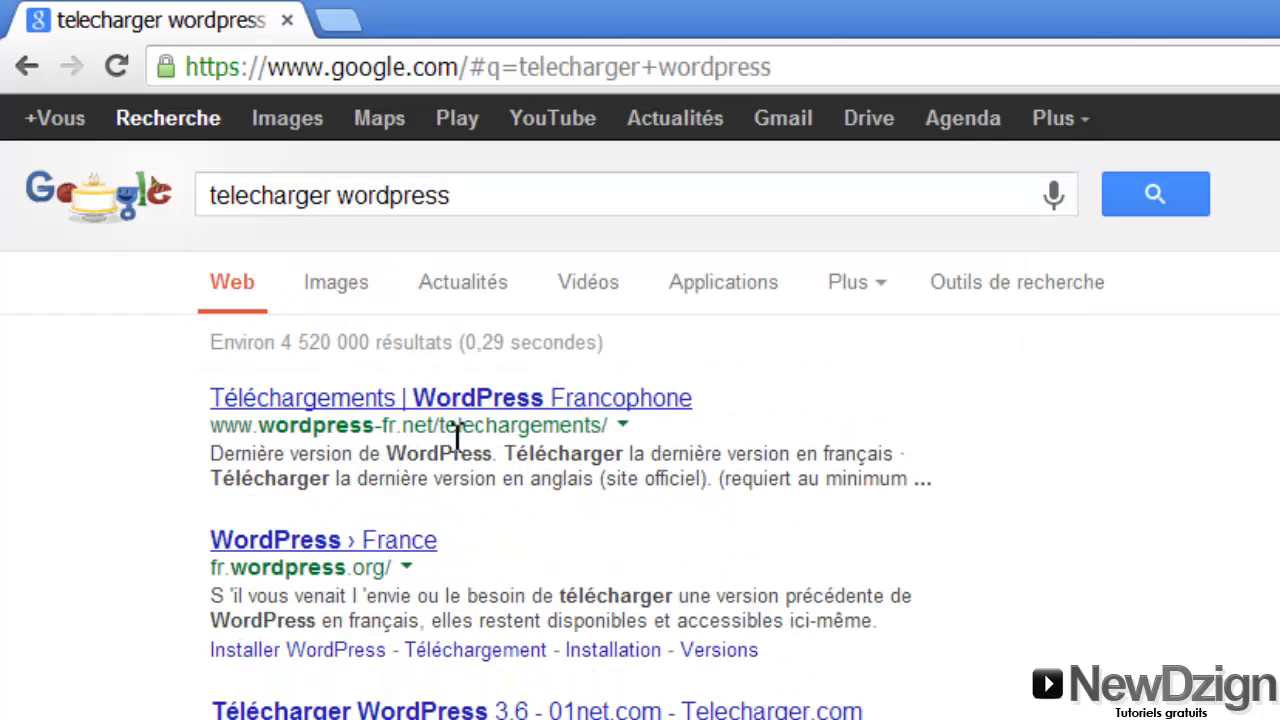
{"action": "left_click", "coordinate": [445, 405]}
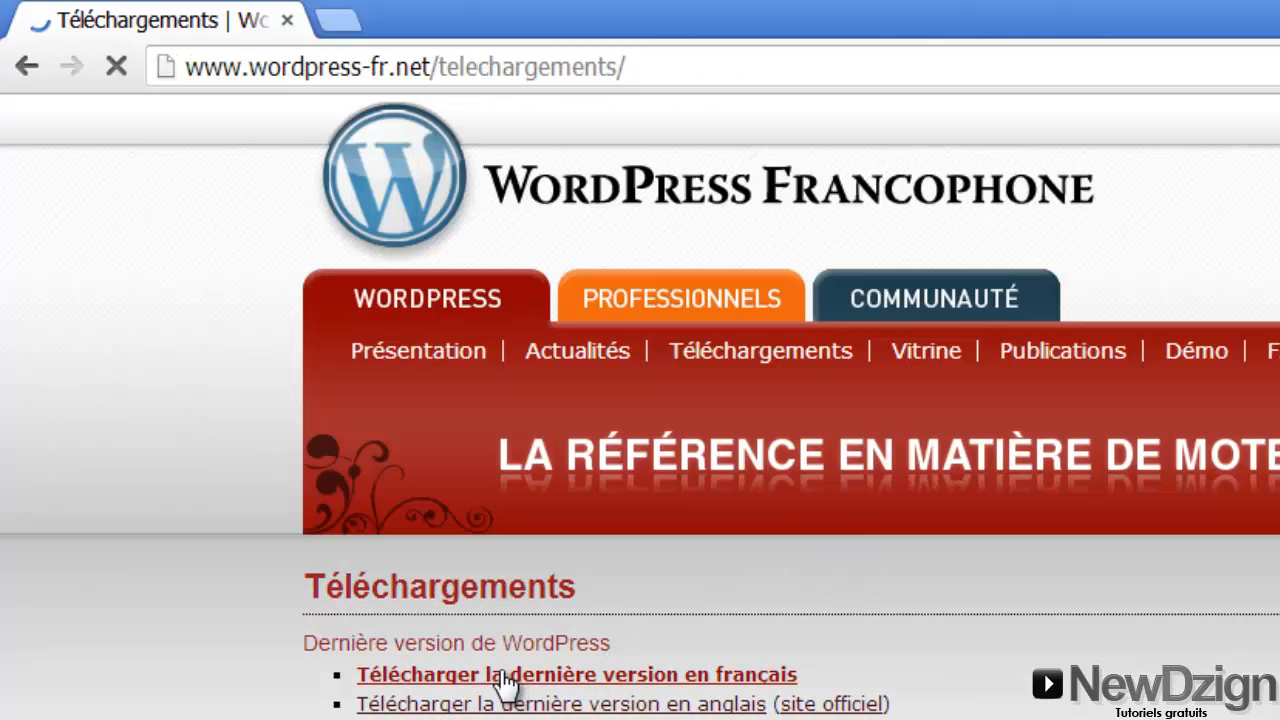
{"action": "left_click", "coordinate": [596, 680]}
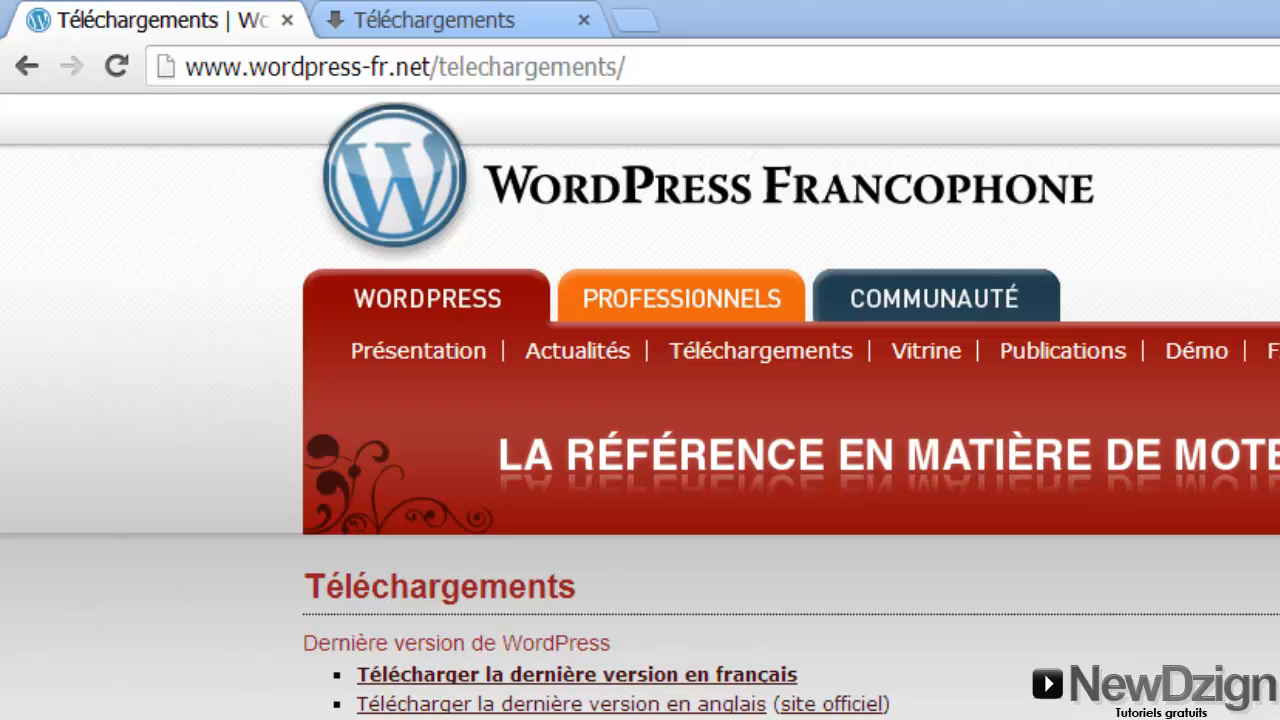
Browse in Windows Explorer to the C:\wamp\www folder
{"action": "key", "text": "super"}
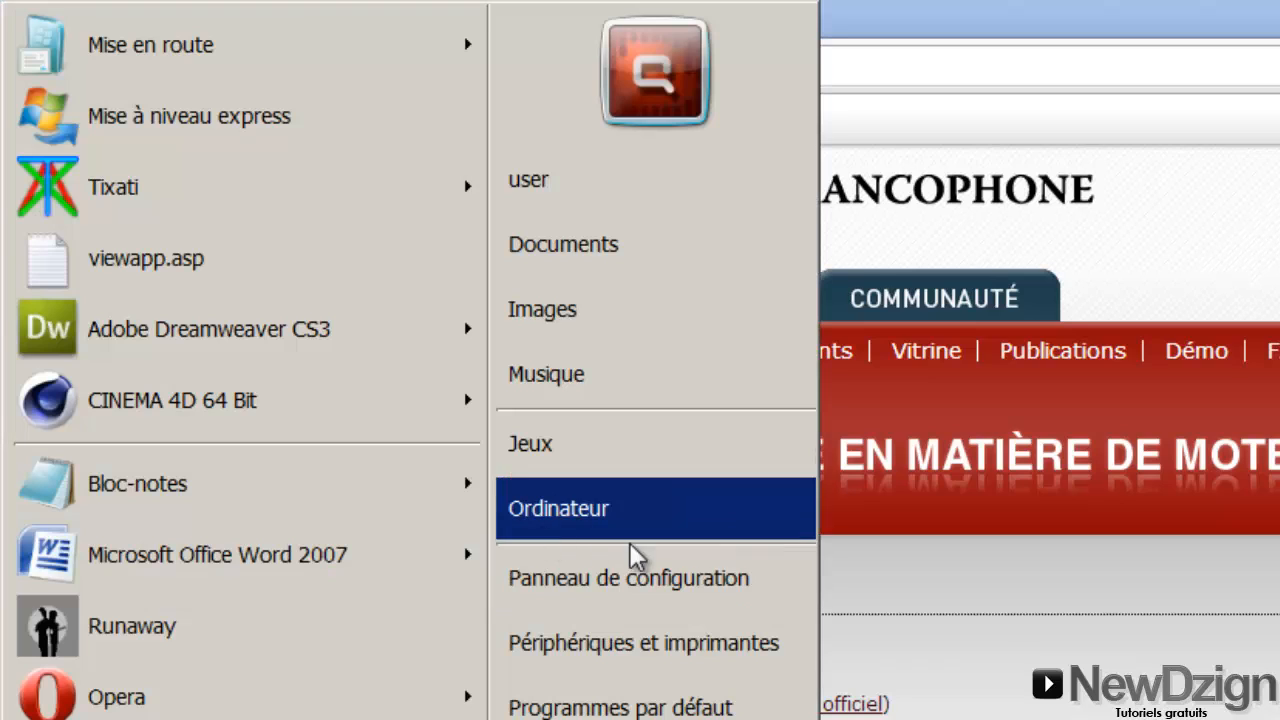
{"action": "left_click", "coordinate": [616, 530]}
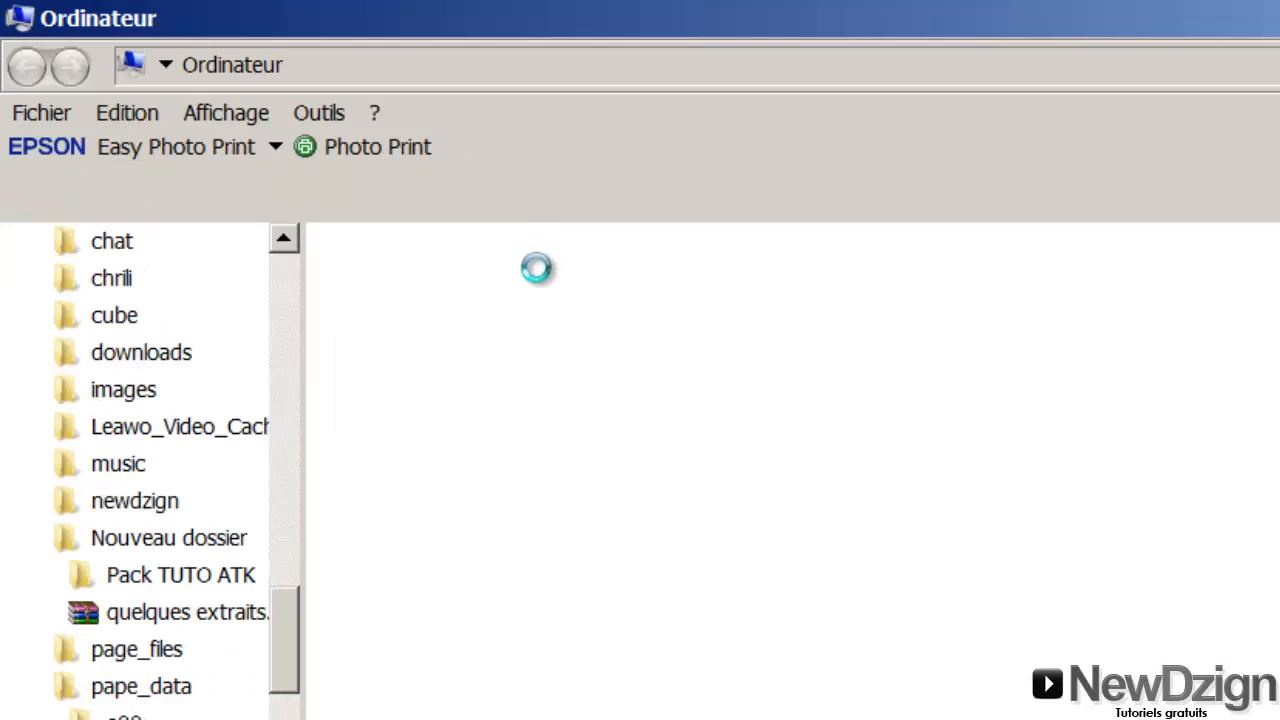
{"action": "double_click", "coordinate": [532, 343]}
{"action": "key", "text": "w"}
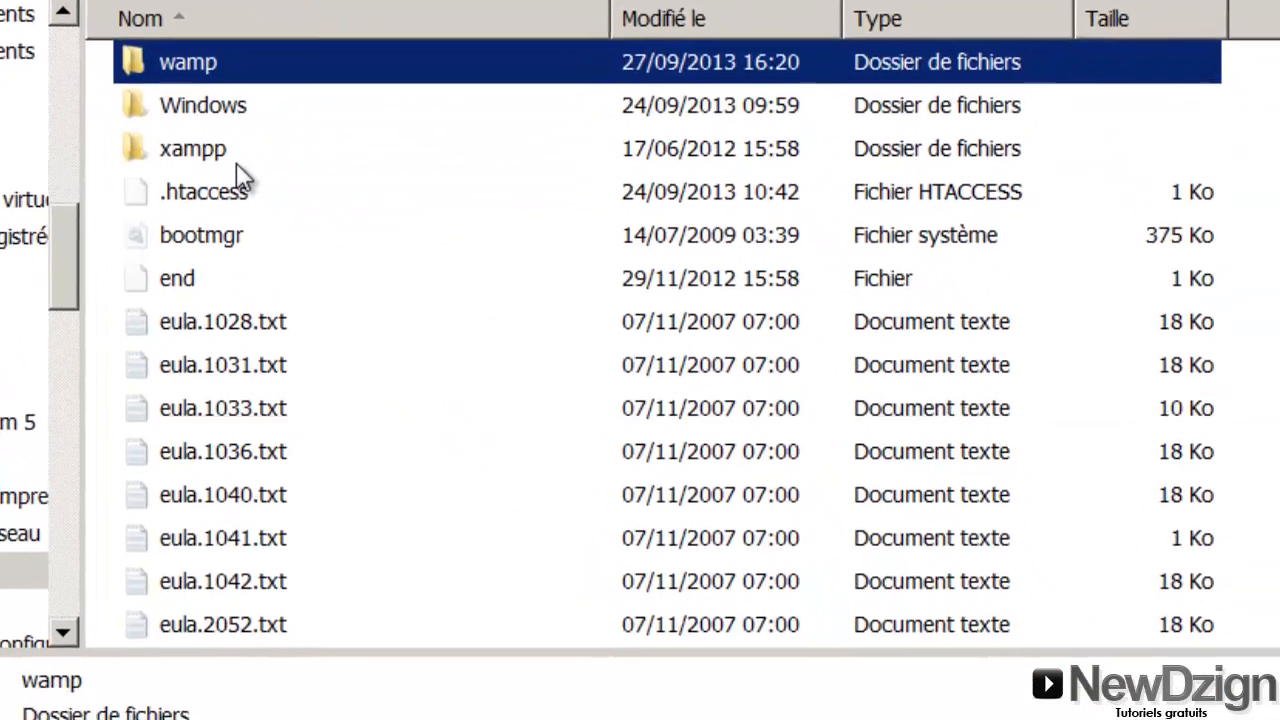
{"action": "key", "text": "Return"}
{"action": "key", "text": "Down"}
{"action": "key", "text": "Down"}
{"action": "key", "text": "Down"}
{"action": "key", "text": "Down"}
{"action": "key", "text": "Down"}
{"action": "key", "text": "Down"}
{"action": "key", "text": "Down"}
{"action": "key", "text": "Down"}
{"action": "key", "text": "Down"}
{"action": "key", "text": "Down"}
{"action": "key", "text": "Down"}
{"action": "key", "text": "Down"}
{"action": "key", "text": "Down"}
{"action": "key", "text": "Down"}
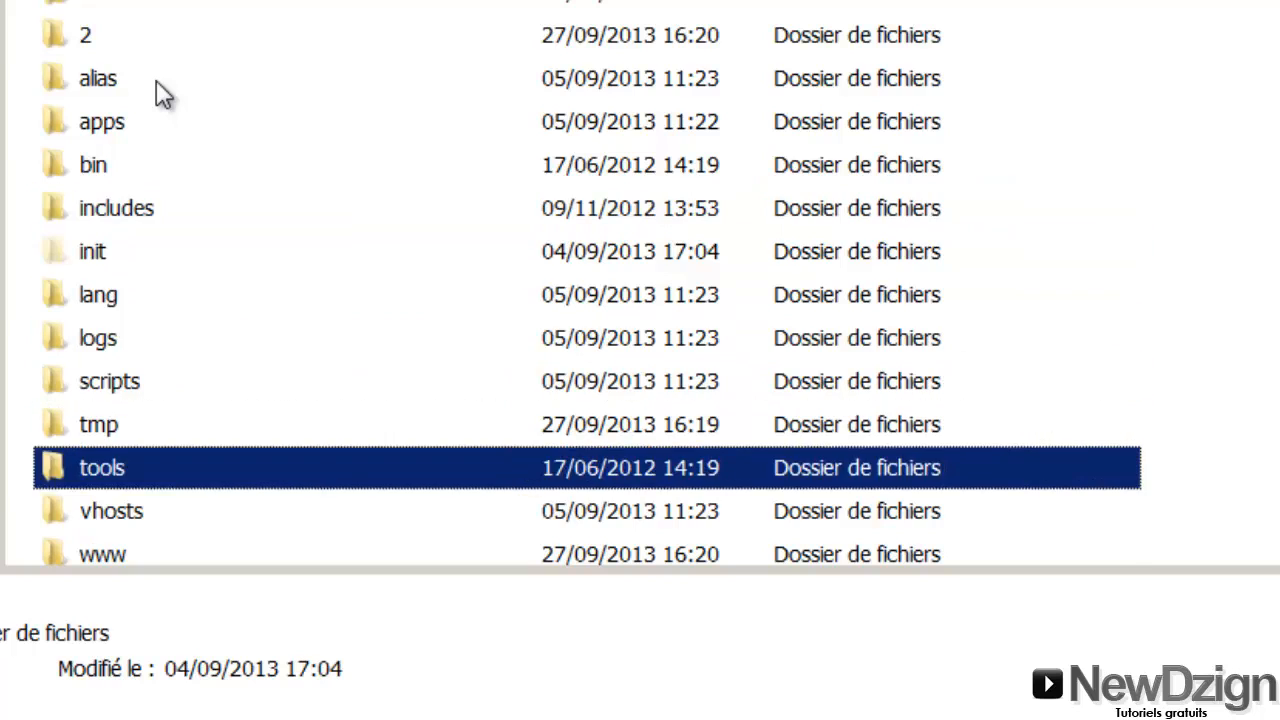
{"action": "key", "text": "Up"}
{"action": "key", "text": "Return"}
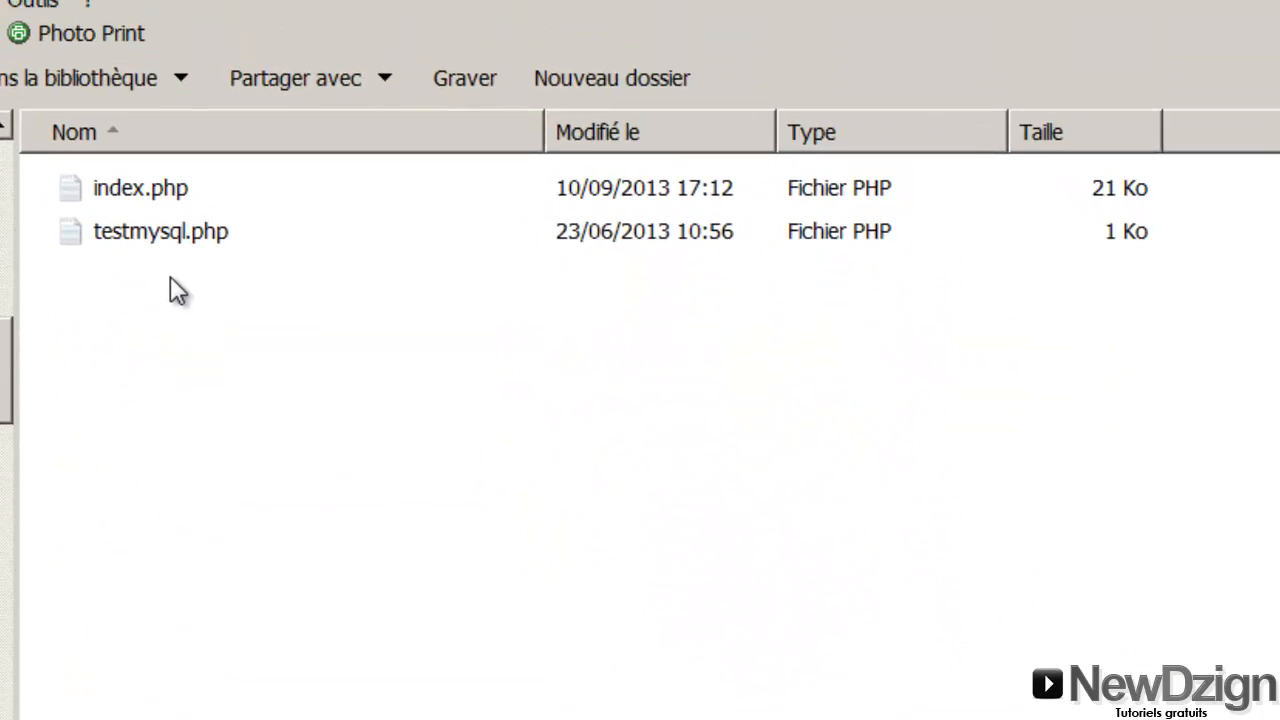
Paste the WordPress zip into www and extract it there
{"action": "right_click", "coordinate": [204, 210]}
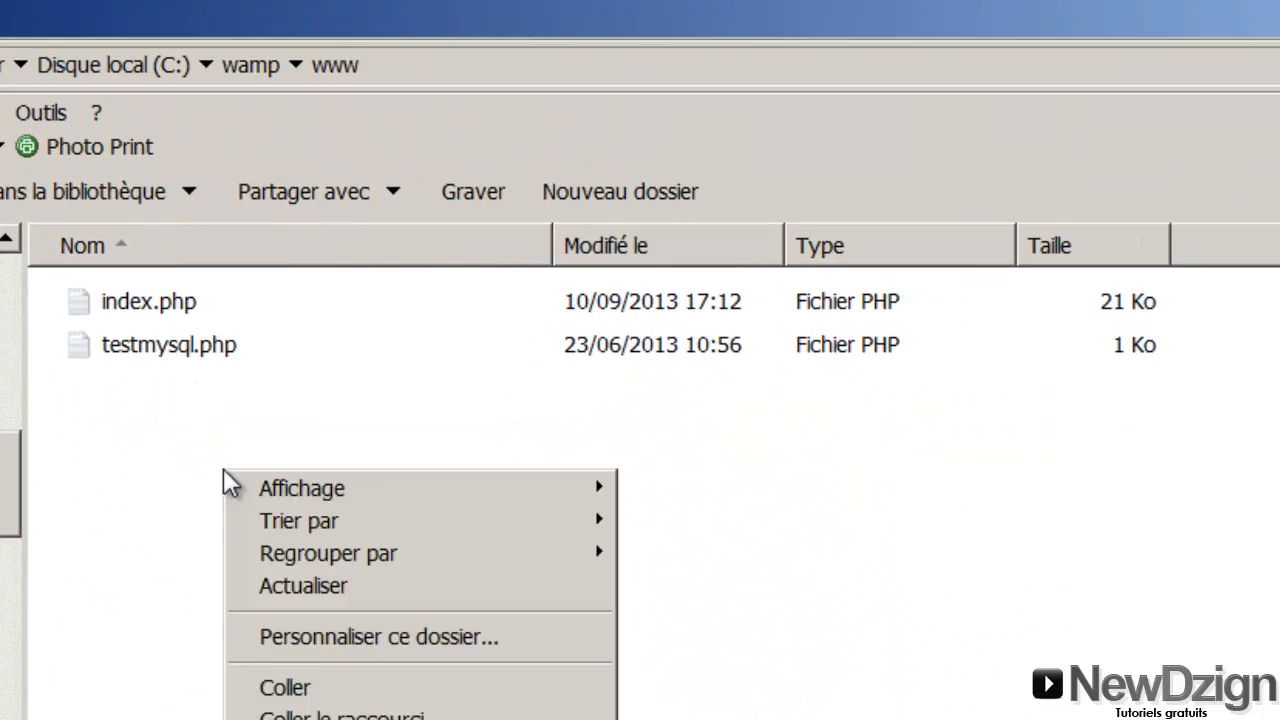
{"action": "left_click", "coordinate": [297, 687]}
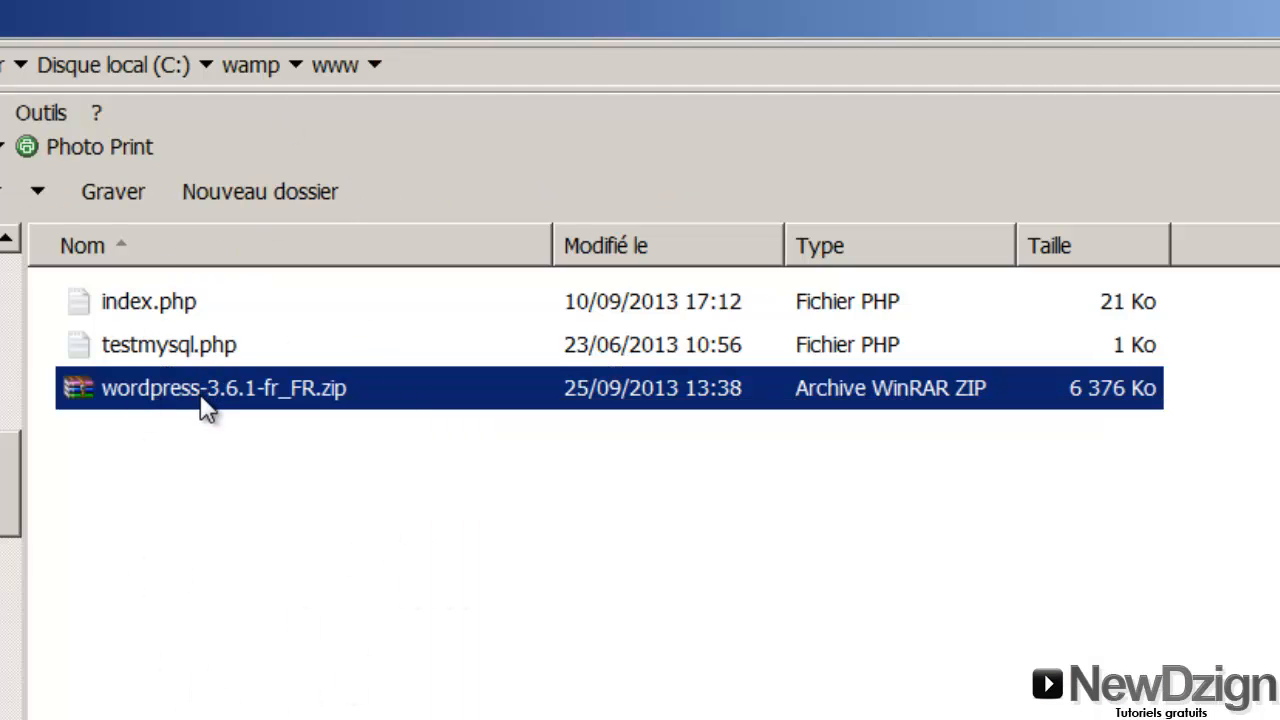
{"action": "right_click", "coordinate": [198, 388]}
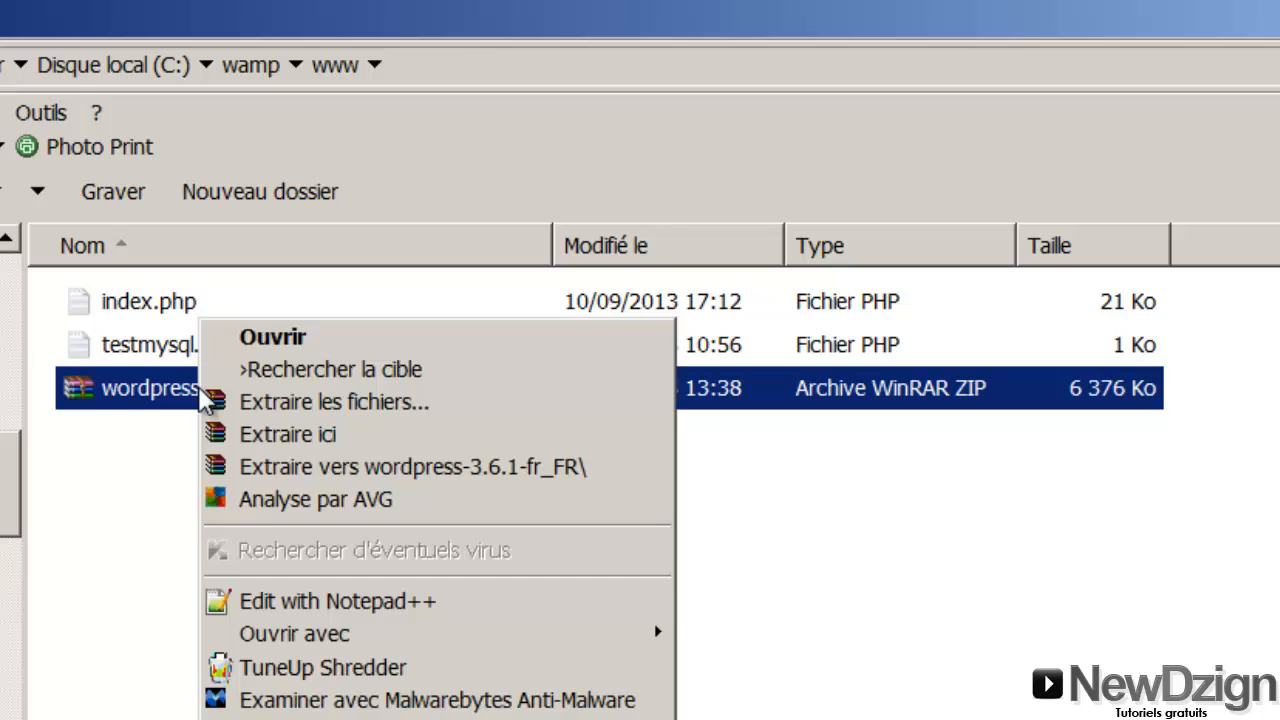
{"action": "left_click", "coordinate": [259, 433]}
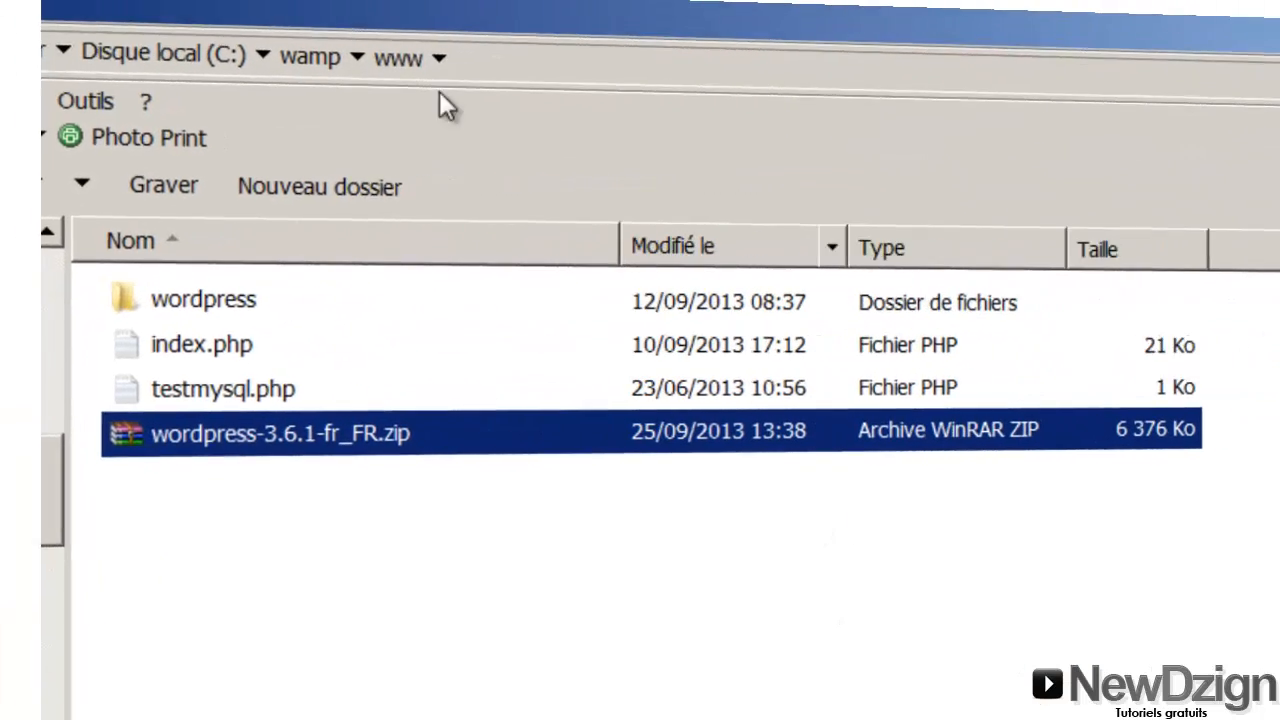
{"action": "left_click", "coordinate": [236, 588]}
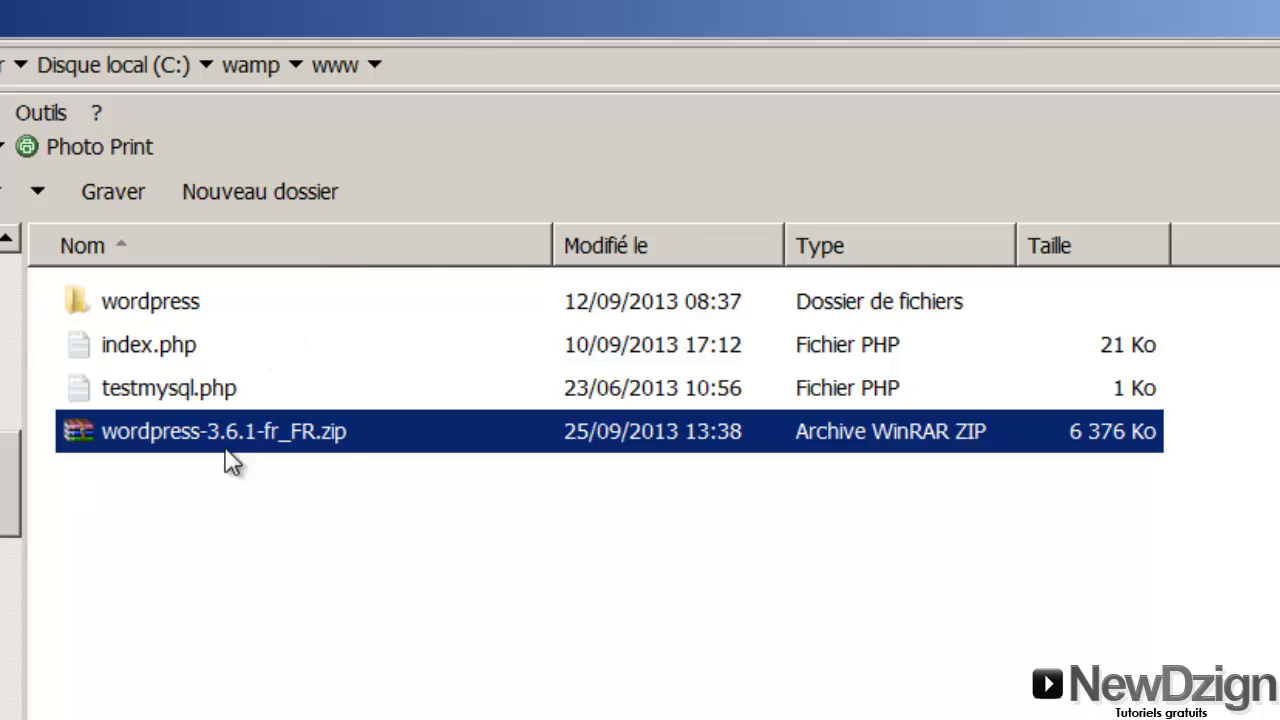
Delete wordpress-3.6.1-fr_FR.zip, then check the extracted wordpress folder's contents
{"action": "right_click", "coordinate": [198, 435]}
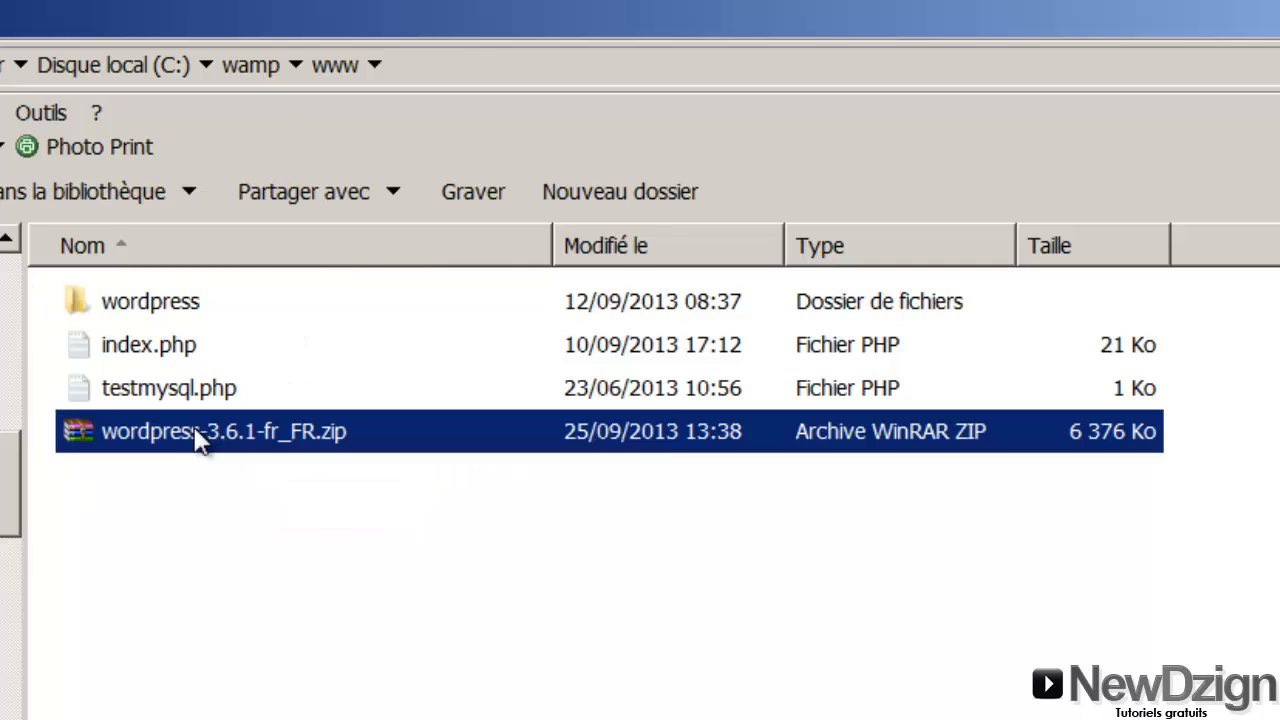
{"action": "key", "text": "Delete"}
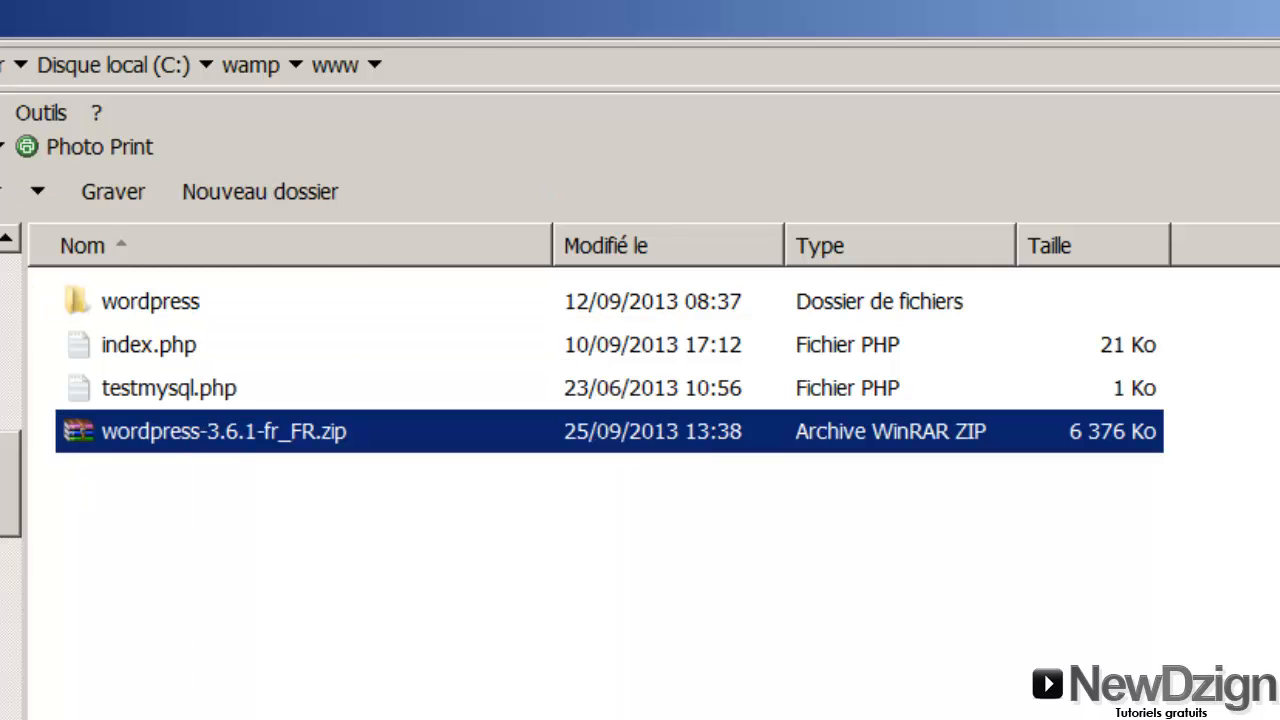
{"action": "key", "text": "Return"}
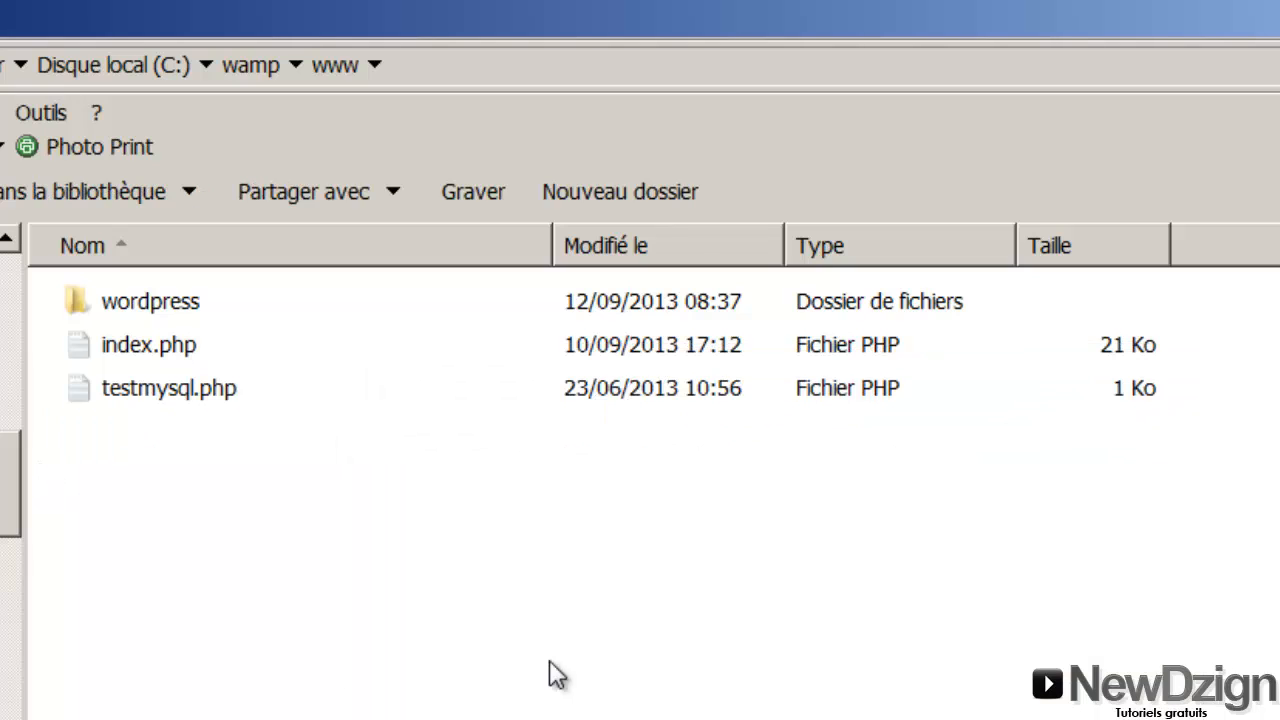
{"action": "double_click", "coordinate": [172, 312]}
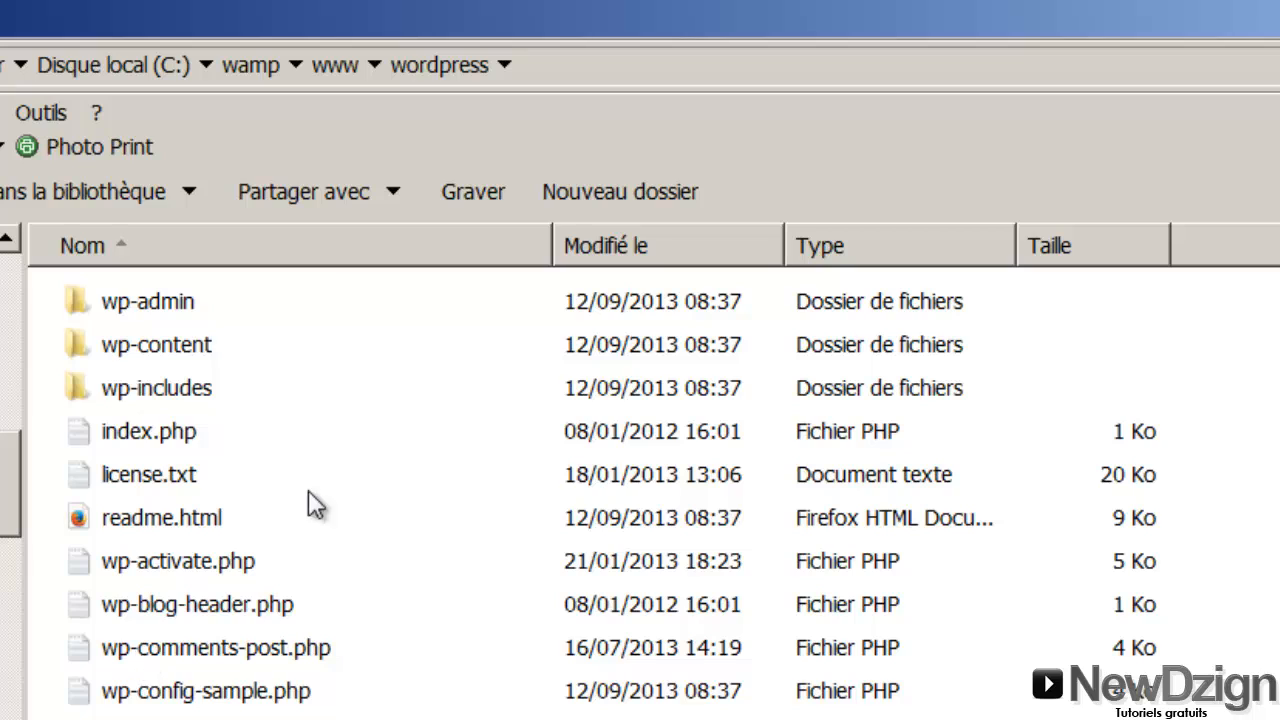
{"action": "key", "text": "BackSpace"}
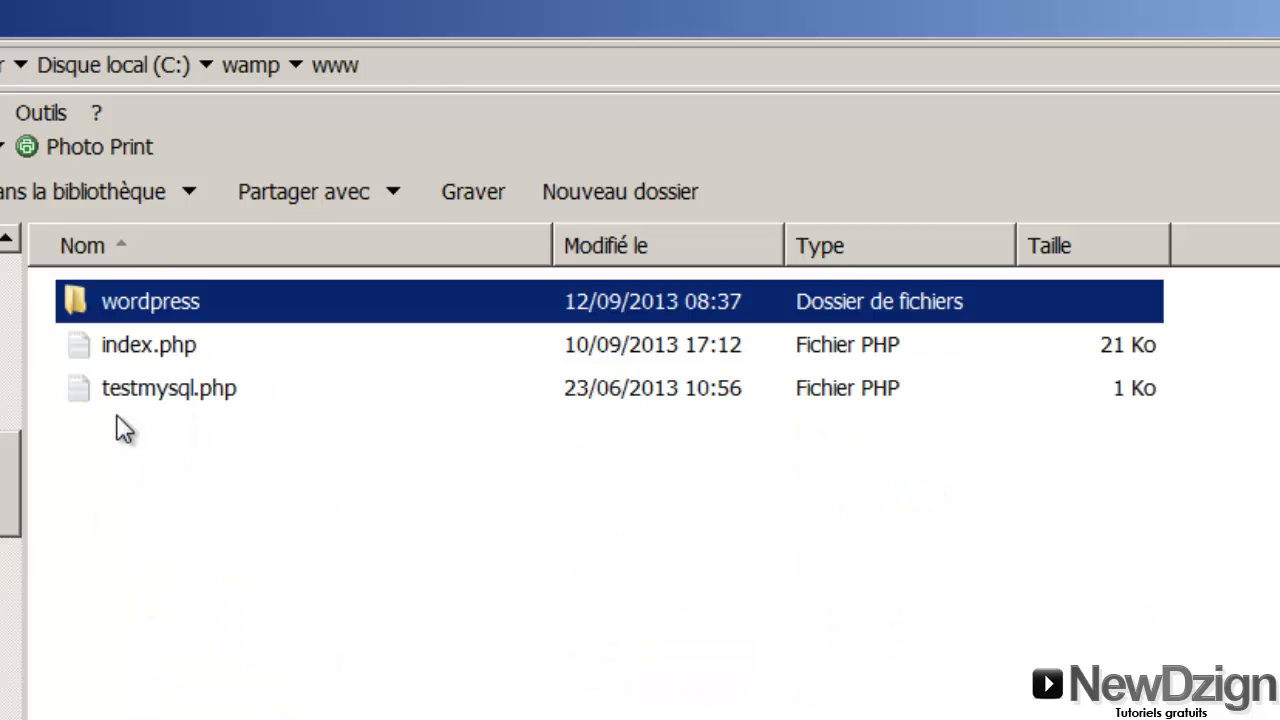
{"action": "key", "text": "alt+Tab"}
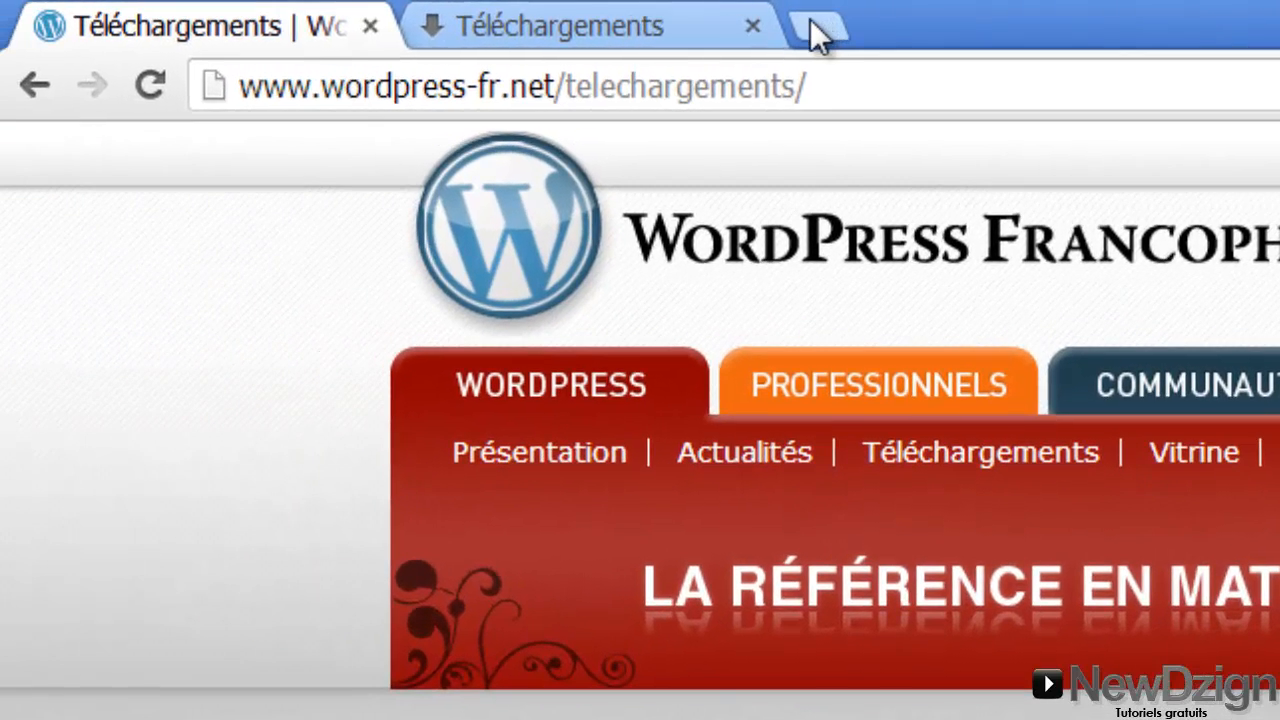
Load localhost/wordpress in a new browser tab
{"action": "left_click", "coordinate": [588, 8]}
{"action": "left_click", "coordinate": [822, 22]}
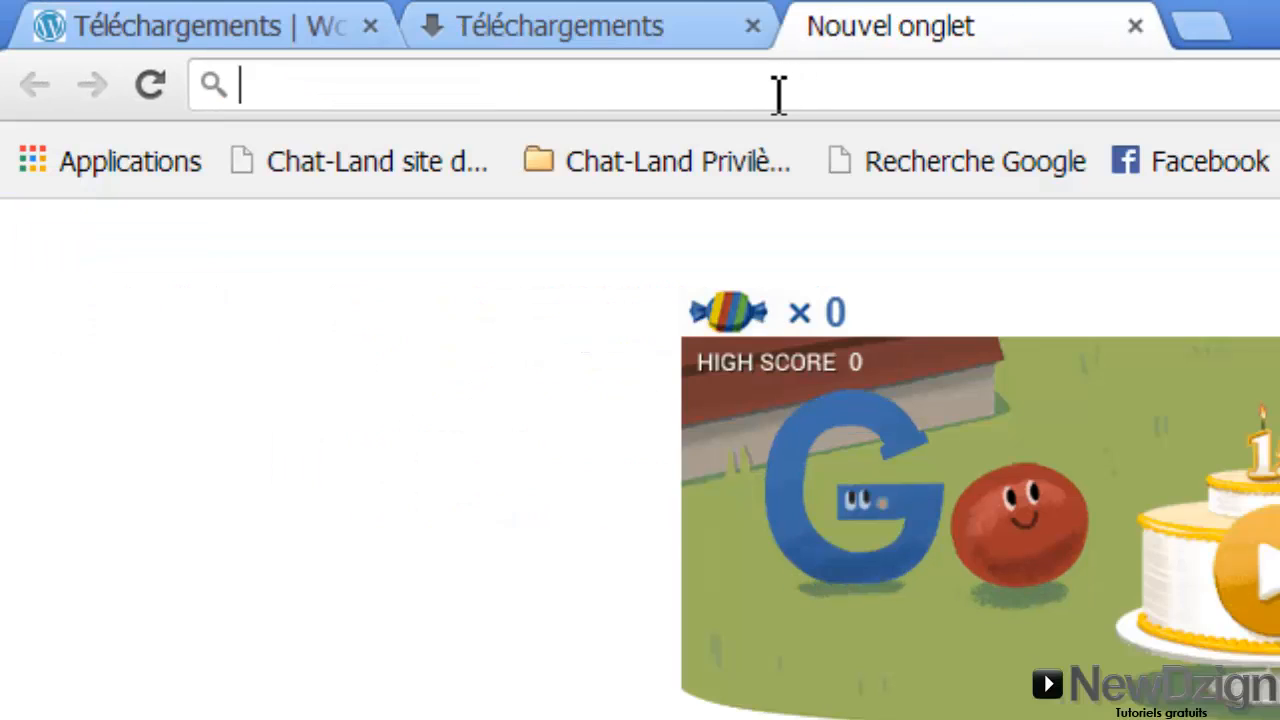
{"action": "type", "text": "localhost/phpmyadmin"}
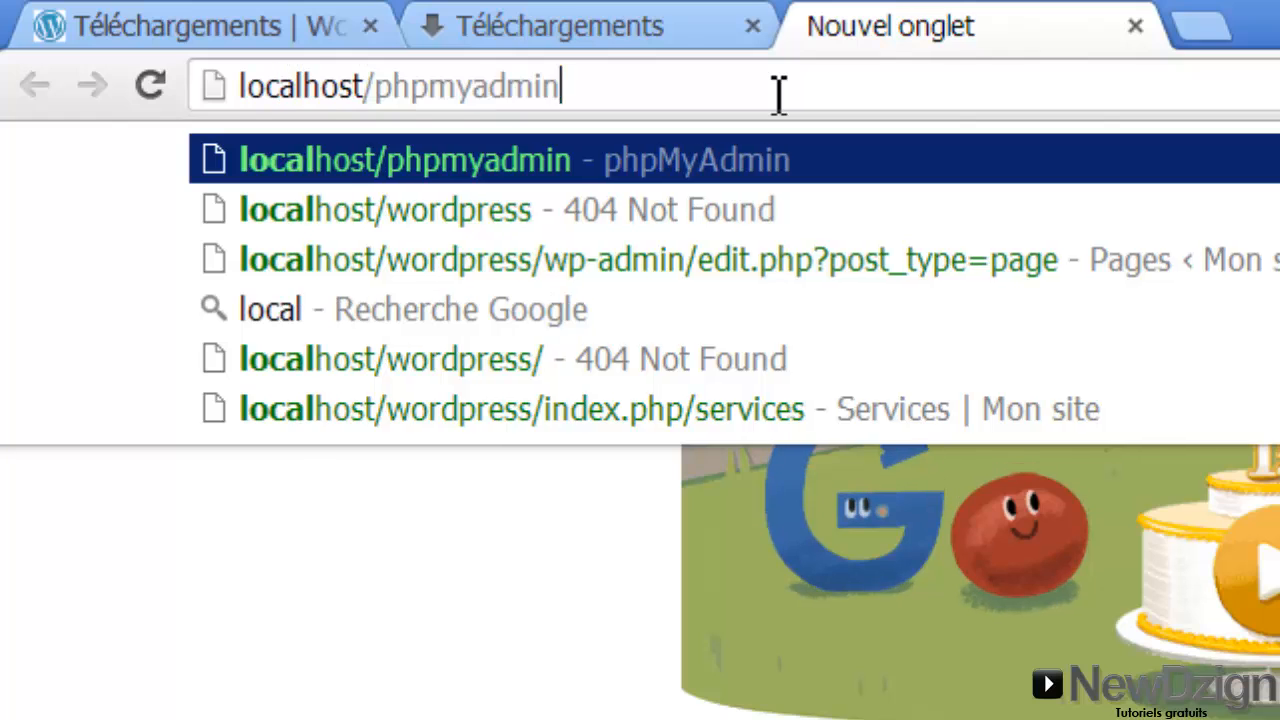
{"action": "key", "text": "BackSpace"}
{"action": "key", "text": "BackSpace"}
{"action": "key", "text": "BackSpace"}
{"action": "key", "text": "BackSpace"}
{"action": "key", "text": "BackSpace"}
{"action": "key", "text": "BackSpace"}
{"action": "key", "text": "BackSpace"}
{"action": "key", "text": "BackSpace"}
{"action": "key", "text": "BackSpace"}
{"action": "key", "text": "BackSpace"}
{"action": "key", "text": "BackSpace"}
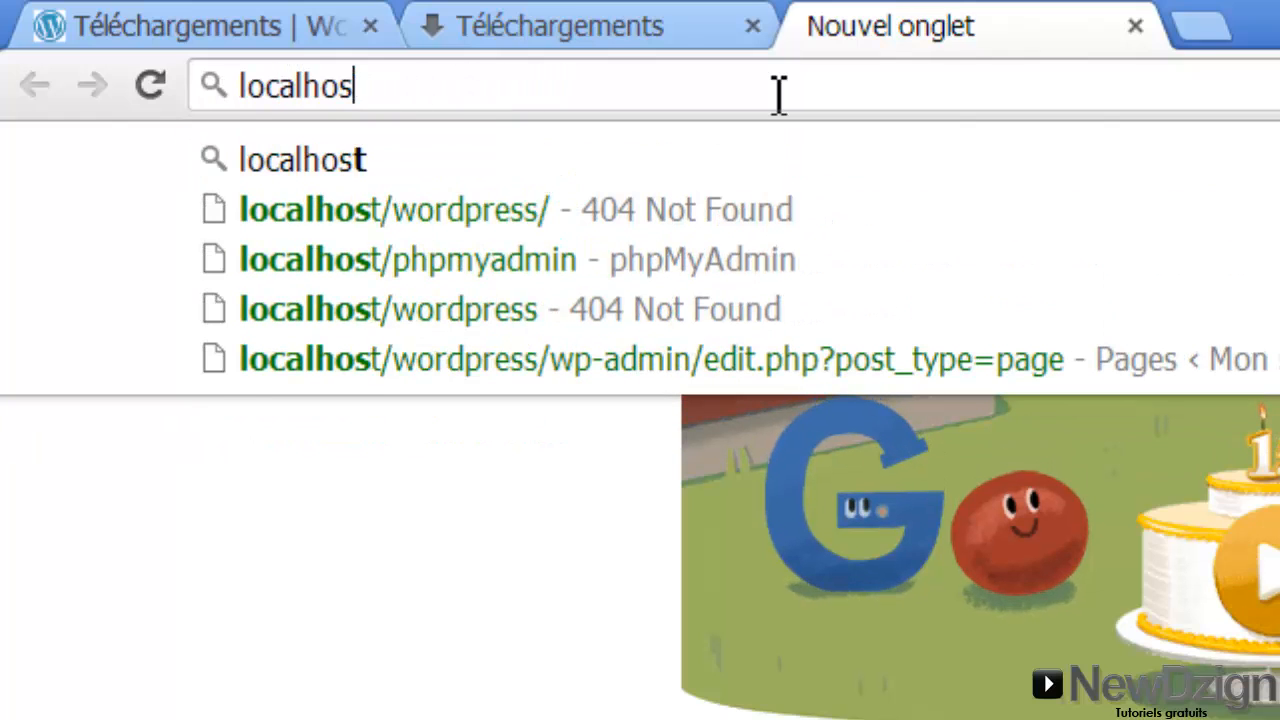
{"action": "type", "text": "t/phpmyadmin"}
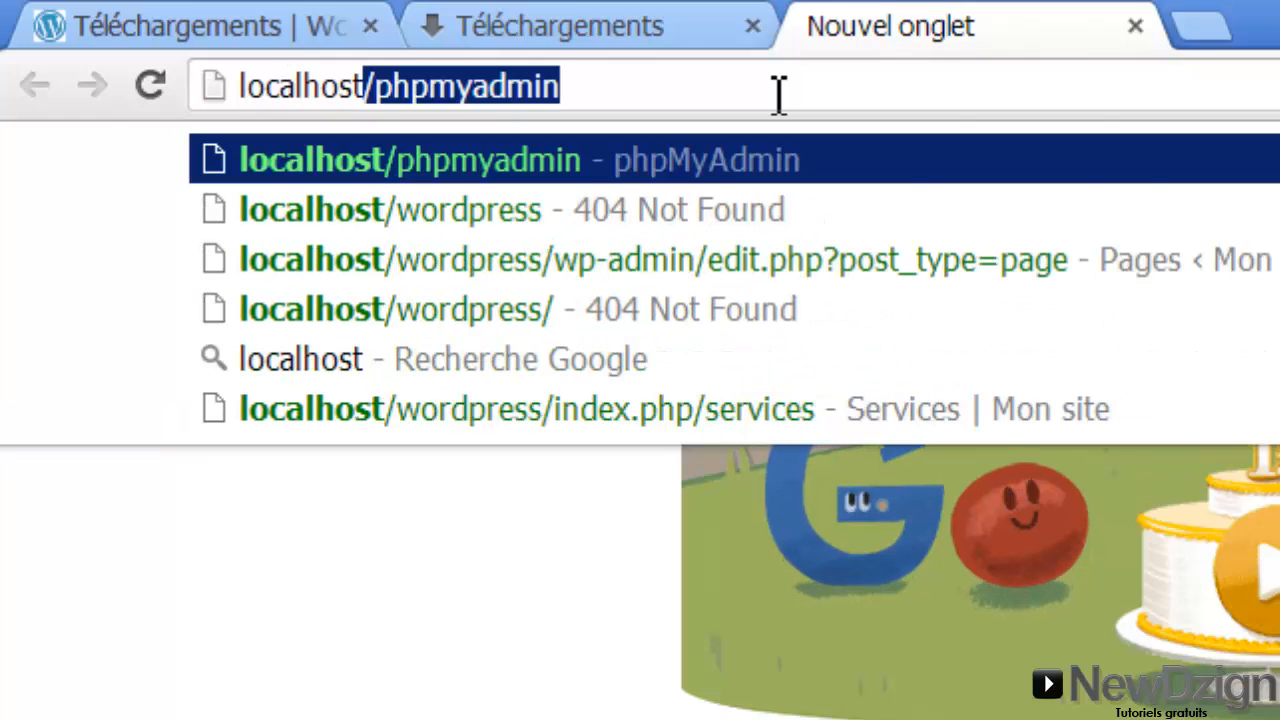
{"action": "key", "text": "Right"}
{"action": "key", "text": "BackSpace"}
{"action": "key", "text": "BackSpace"}
{"action": "key", "text": "BackSpace"}
{"action": "key", "text": "BackSpace"}
{"action": "key", "text": "BackSpace"}
{"action": "key", "text": "BackSpace"}
{"action": "key", "text": "BackSpace"}
{"action": "key", "text": "BackSpace"}
{"action": "key", "text": "BackSpace"}
{"action": "key", "text": "BackSpace"}
{"action": "type", "text": "wo"}
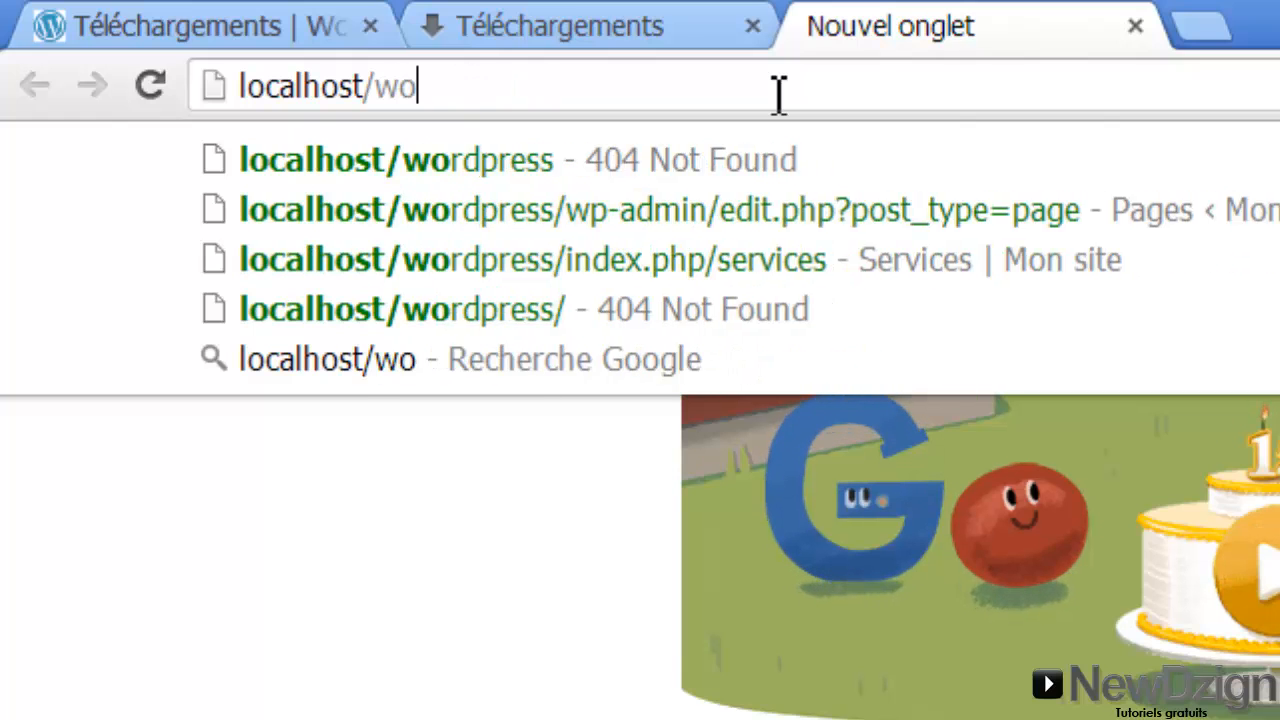
{"action": "type", "text": "rdpress"}
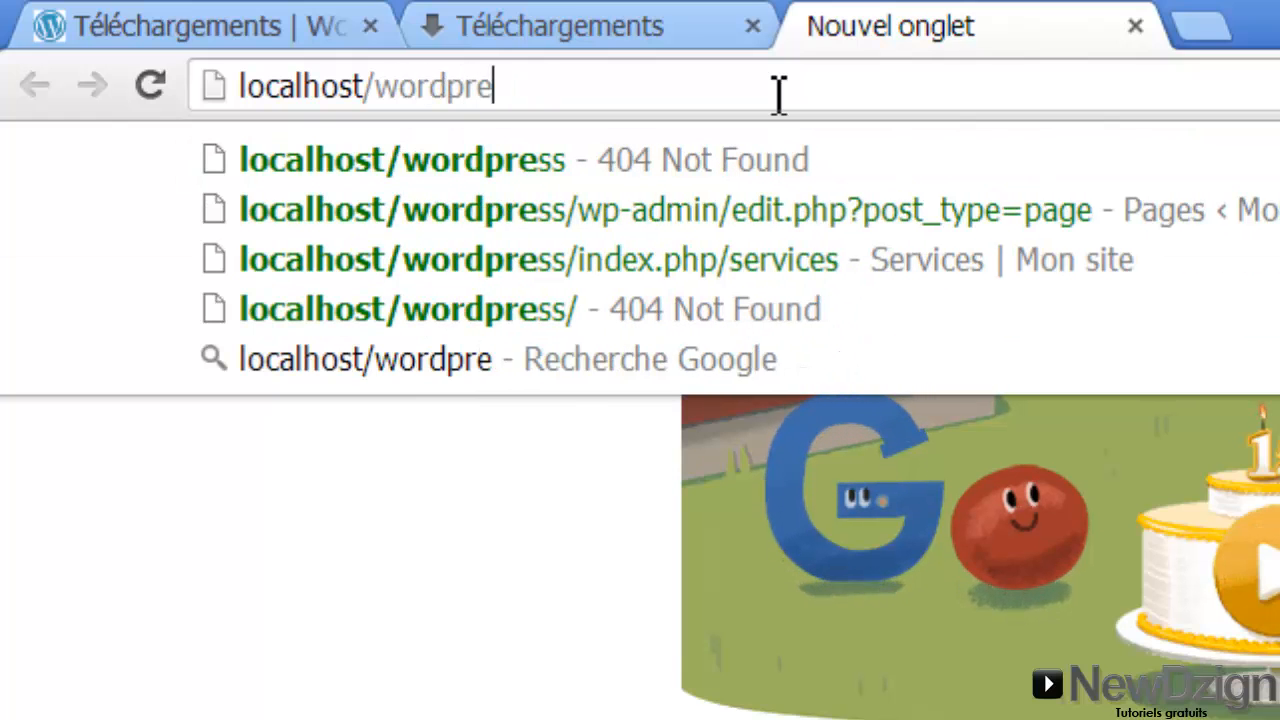
{"action": "key", "text": "Return"}
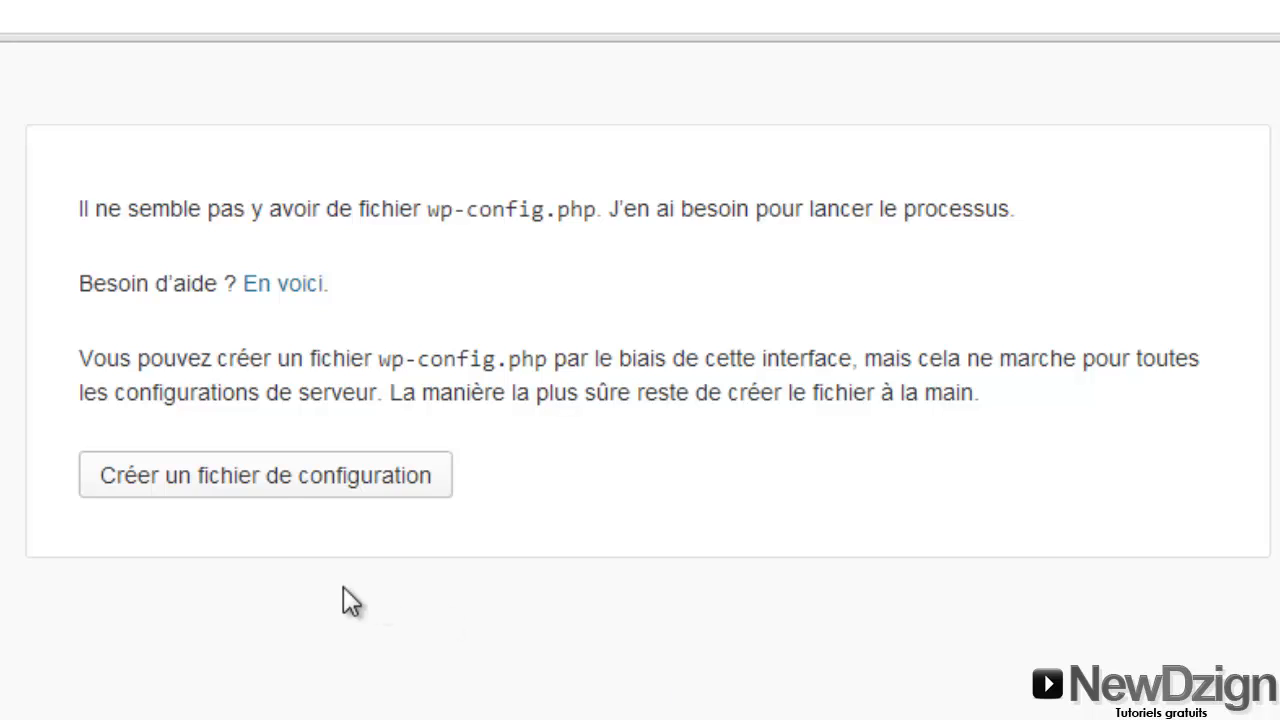
Choose 'Créer un fichier de configuration' and continue with 'C'est parti !' to the database form
{"action": "left_click", "coordinate": [277, 479]}
{"action": "left_click", "coordinate": [281, 480]}
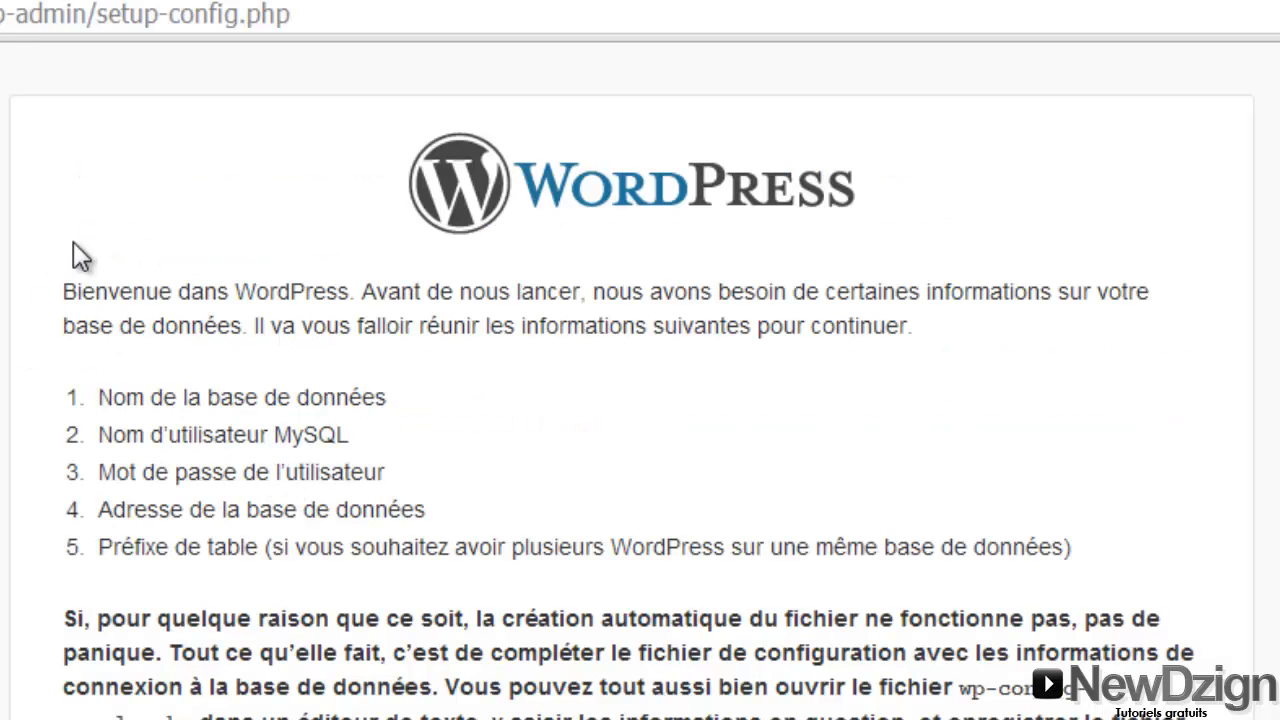
{"action": "scroll", "coordinate": [106, 600], "scroll_direction": "down", "scroll_amount": 3}
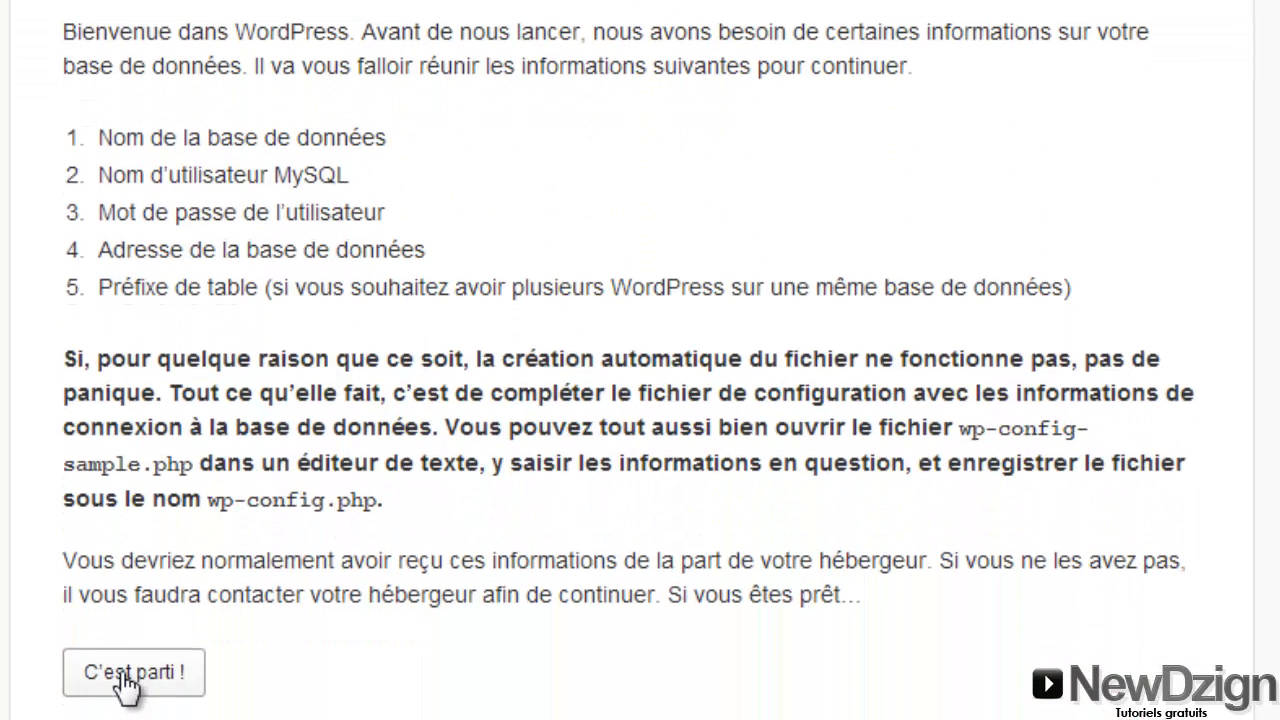
{"action": "left_click", "coordinate": [128, 675]}
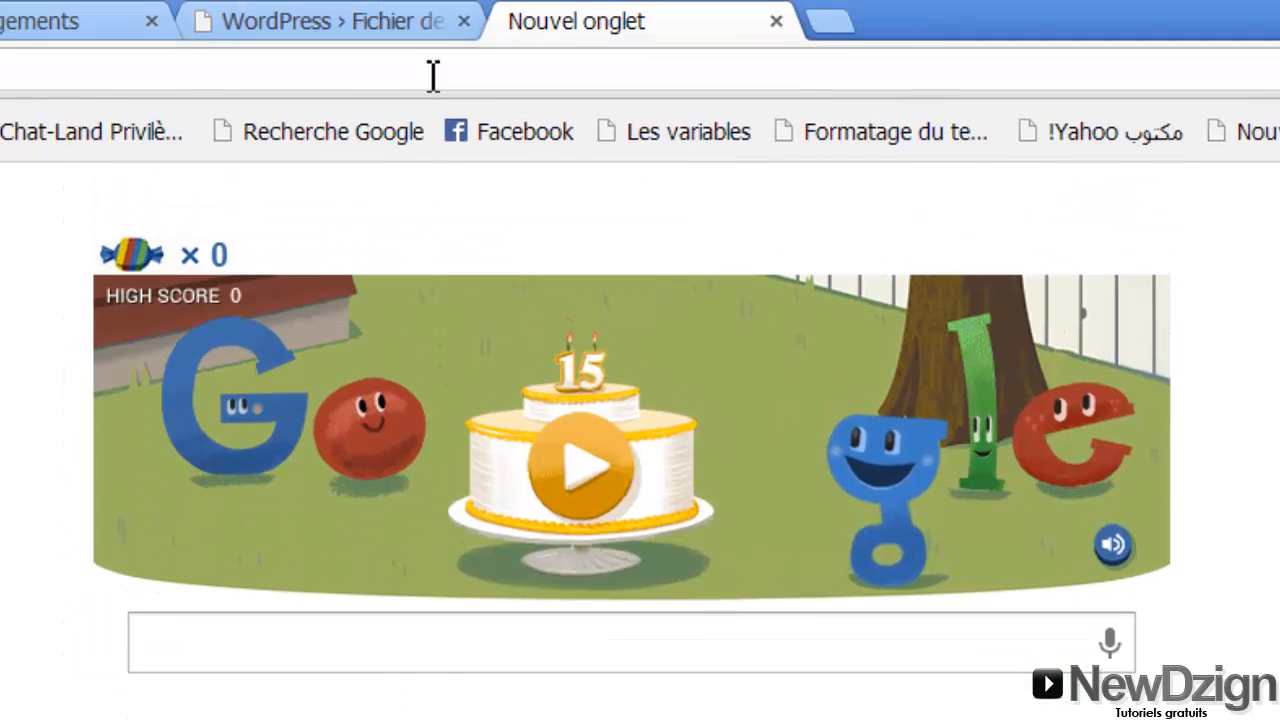
Log in to phpMyAdmin at localhost/phpmyadmin as root with an empty password
{"action": "type", "text": "localhost/"}
{"action": "key", "text": "BackSpace"}
{"action": "key", "text": "BackSpace"}
{"action": "key", "text": "BackSpace"}
{"action": "key", "text": "BackSpace"}
{"action": "key", "text": "BackSpace"}
{"action": "key", "text": "BackSpace"}
{"action": "key", "text": "BackSpace"}
{"action": "key", "text": "BackSpace"}
{"action": "key", "text": "BackSpace"}
{"action": "key", "text": "BackSpace"}
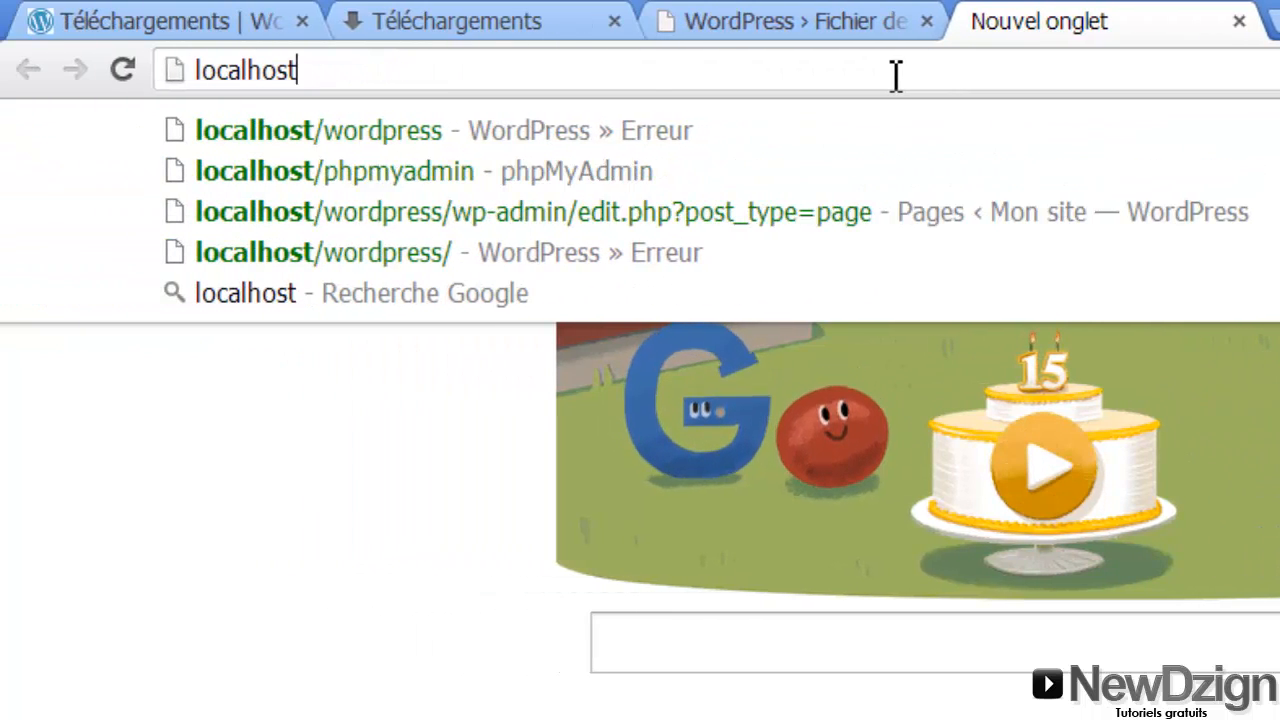
{"action": "type", "text": "/phpmyadmin"}
{"action": "key", "text": "Return"}
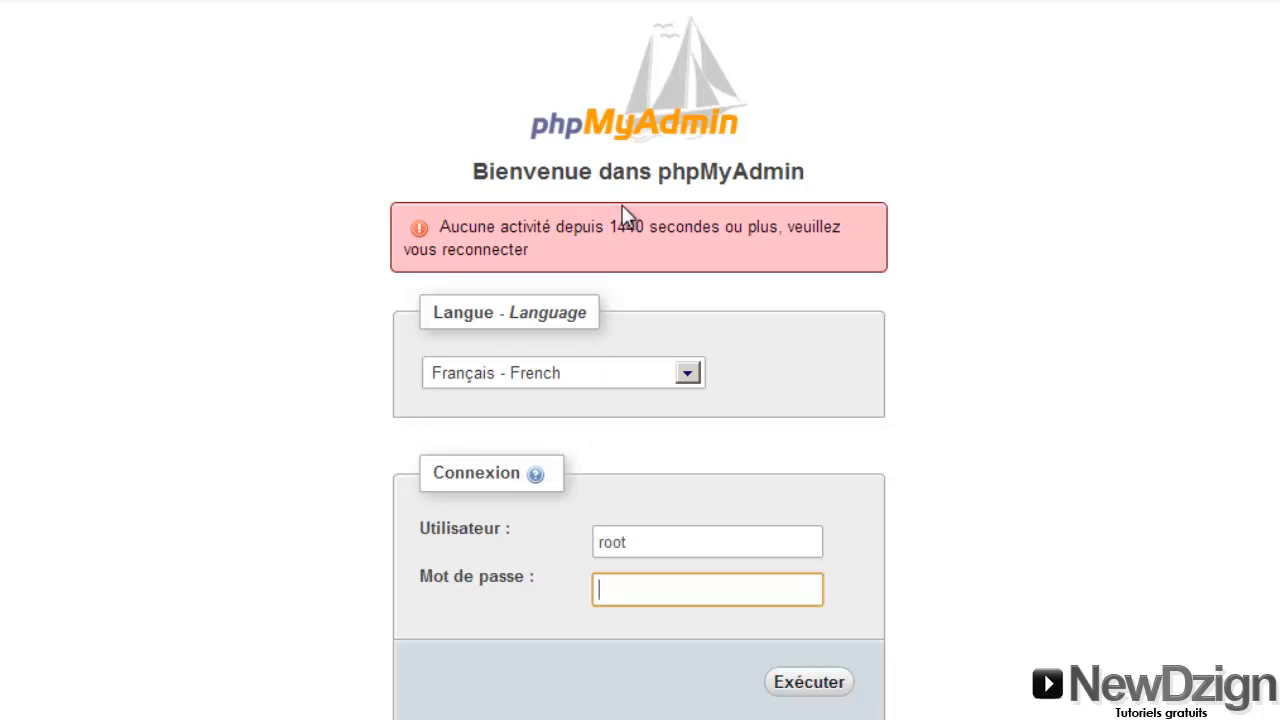
{"action": "left_click", "coordinate": [656, 543]}
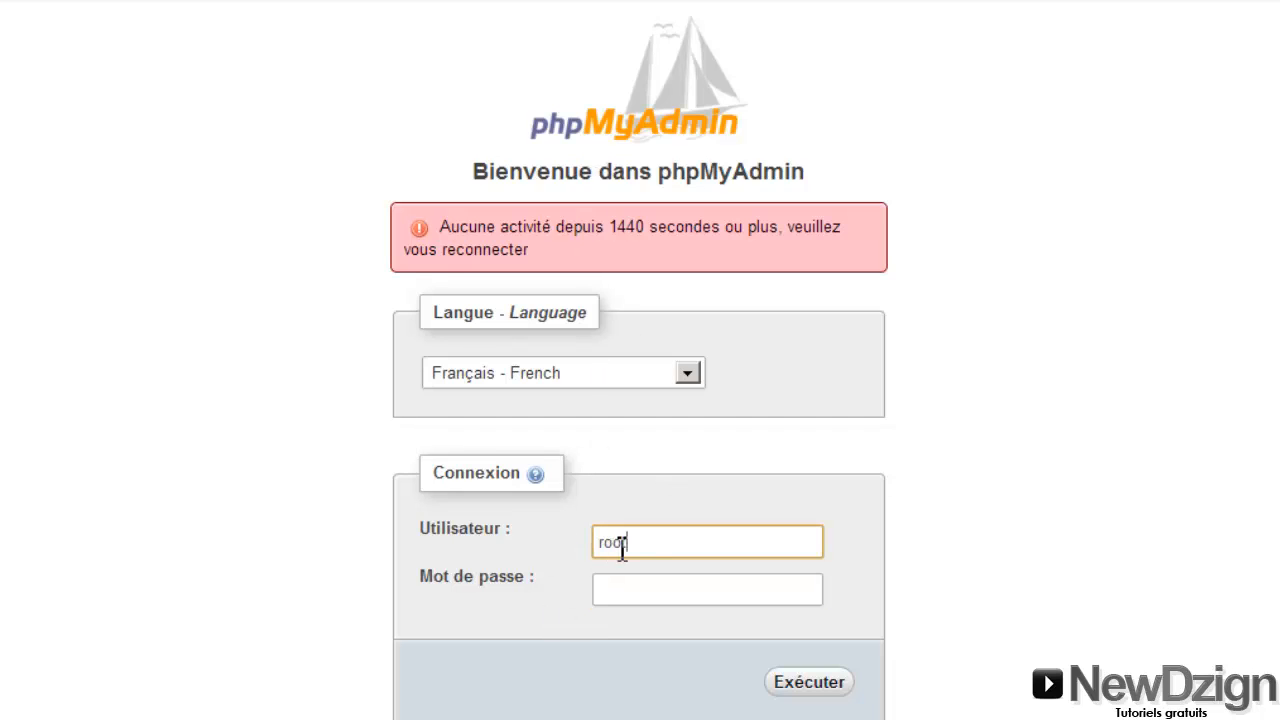
{"action": "left_click", "coordinate": [791, 684]}
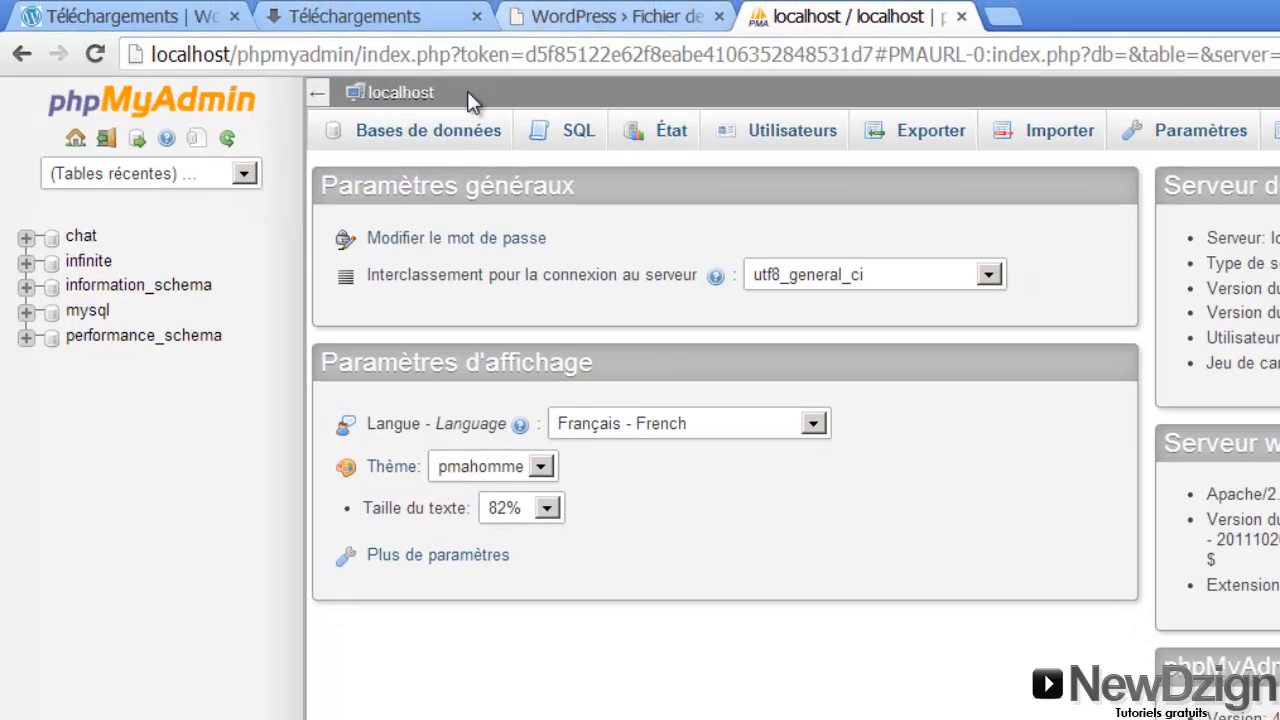
Create a database named wordpress from the Bases de données tab
{"action": "left_click", "coordinate": [445, 140]}
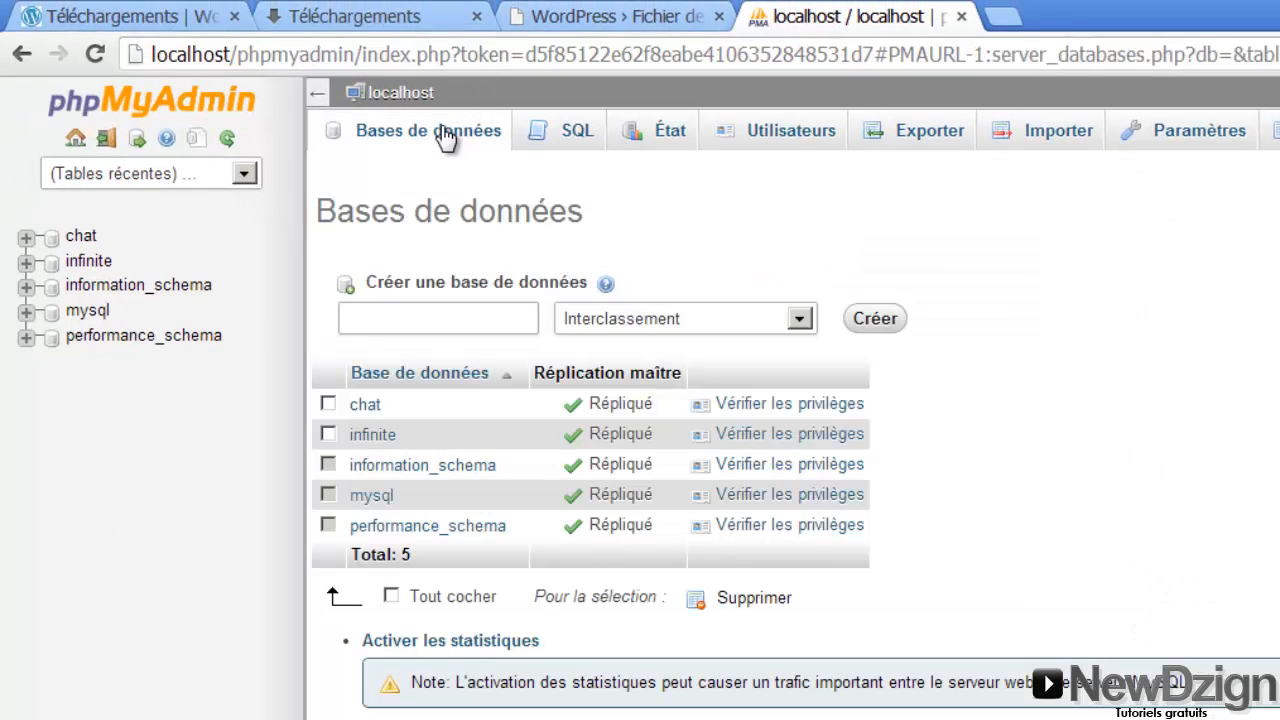
{"action": "left_click", "coordinate": [430, 322]}
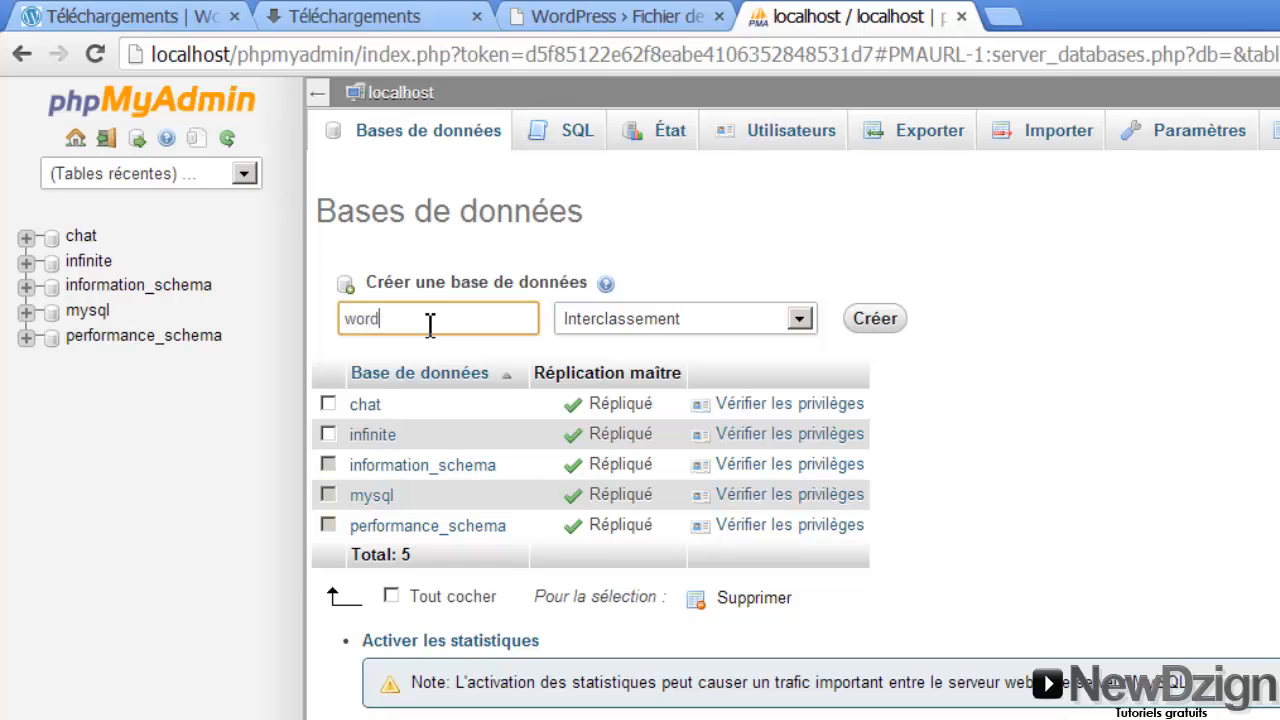
{"action": "type", "text": "wordpress"}
{"action": "left_click_drag", "start_coordinate": [430, 322], "coordinate": [344, 324]}
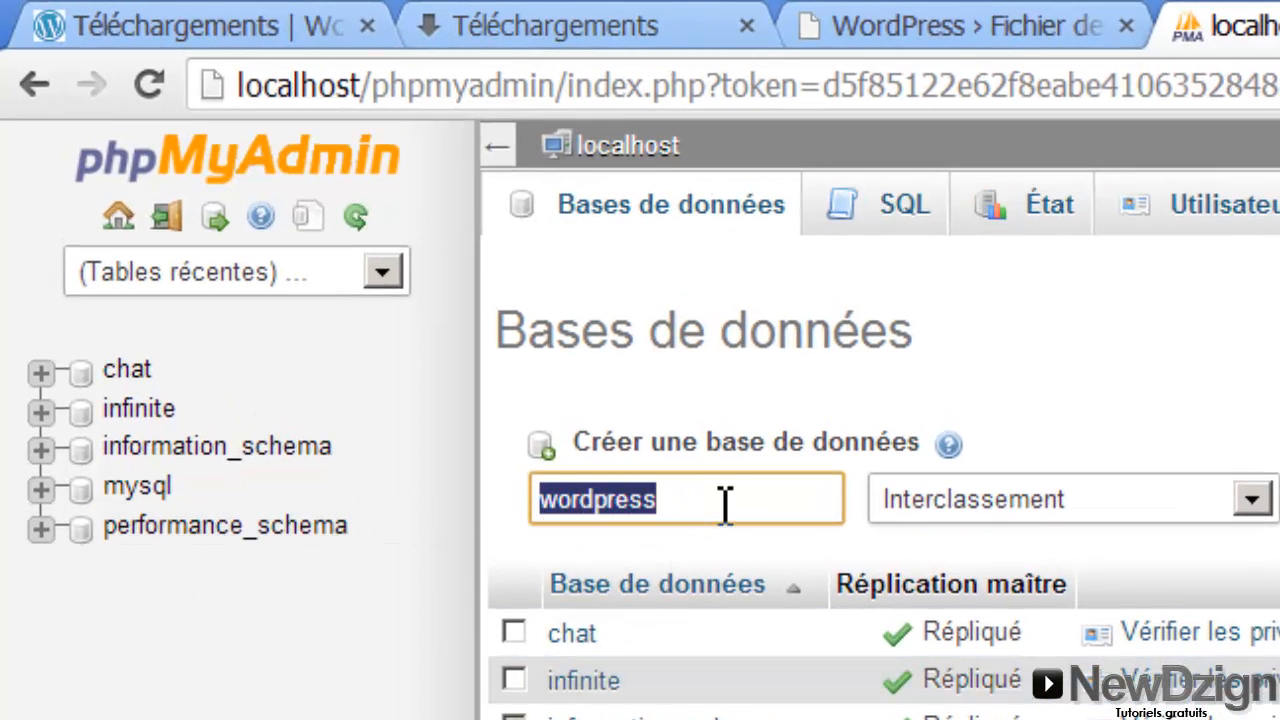
{"action": "left_click", "coordinate": [1180, 394]}
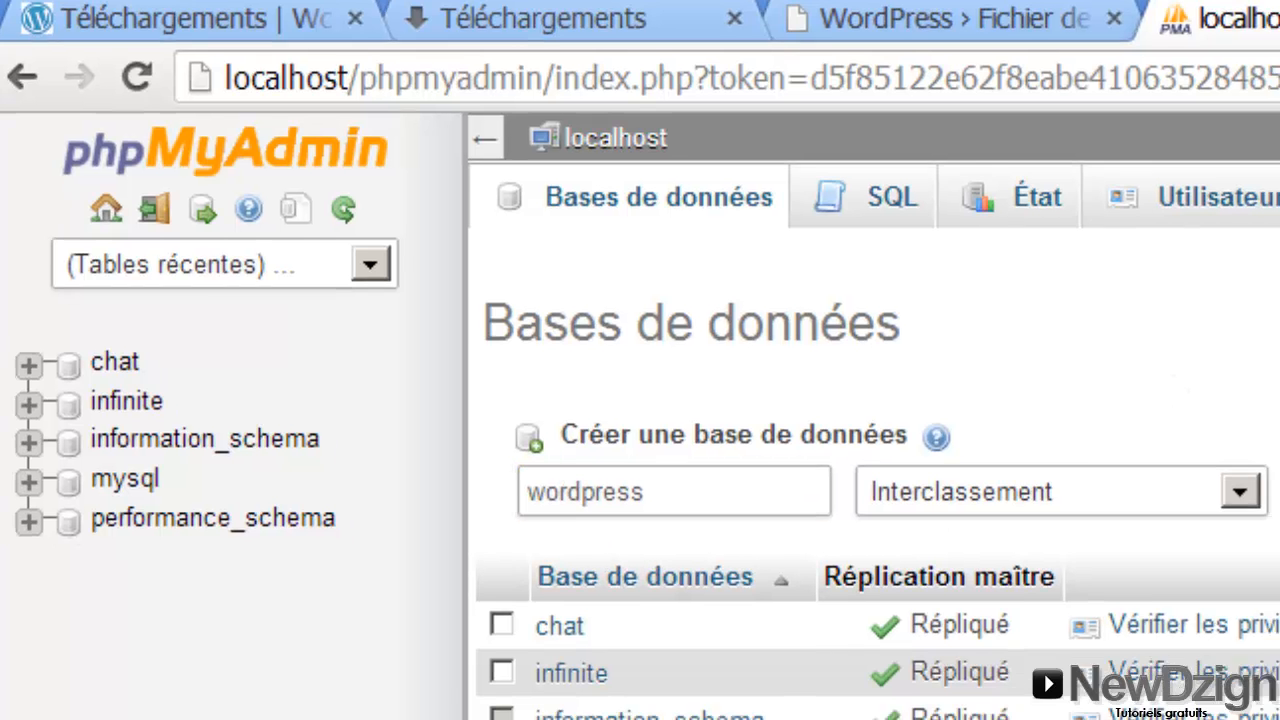
{"action": "left_click", "coordinate": [1160, 382]}
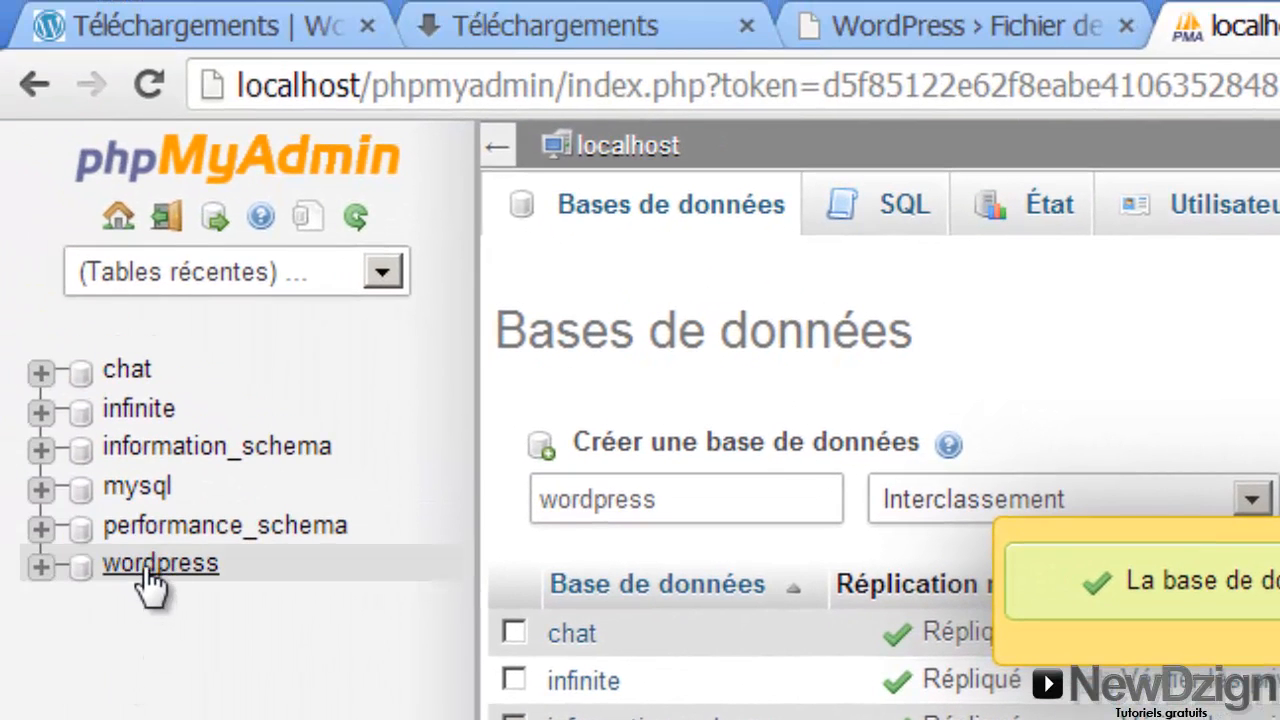
Enter wordpress as the database name in the WordPress setup form
{"action": "left_click", "coordinate": [900, 25]}
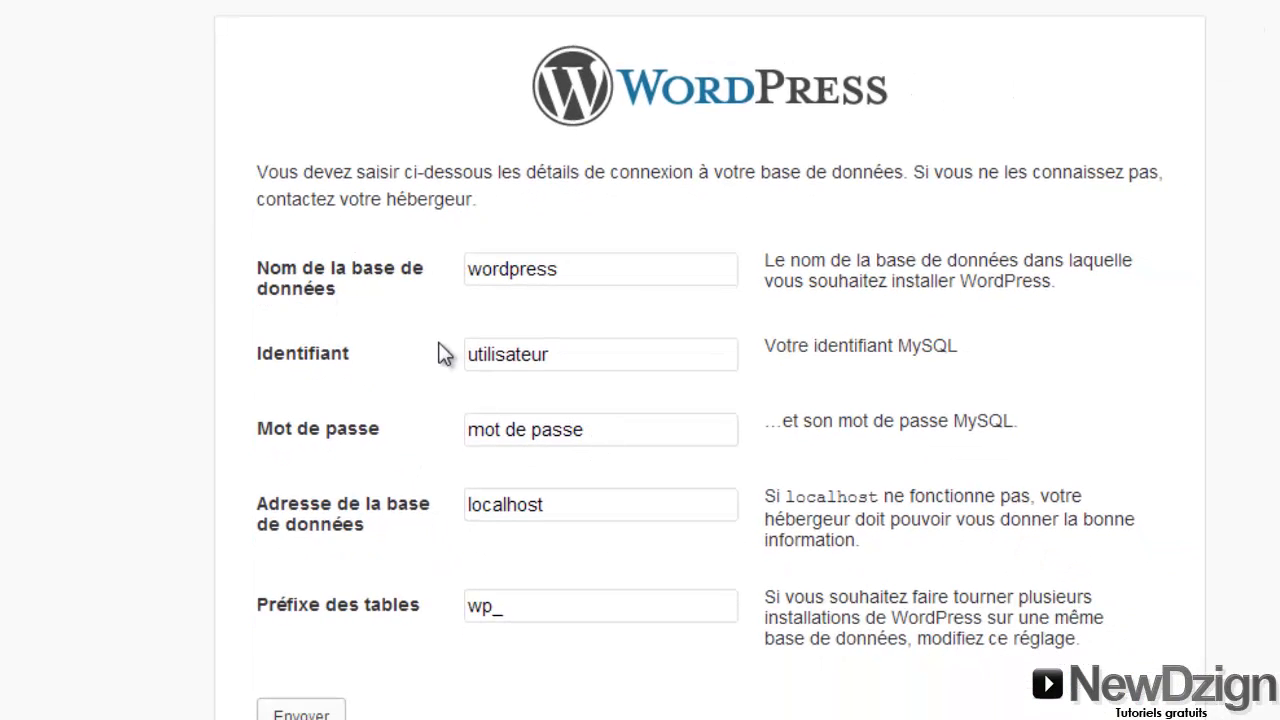
{"action": "left_click", "coordinate": [586, 268]}
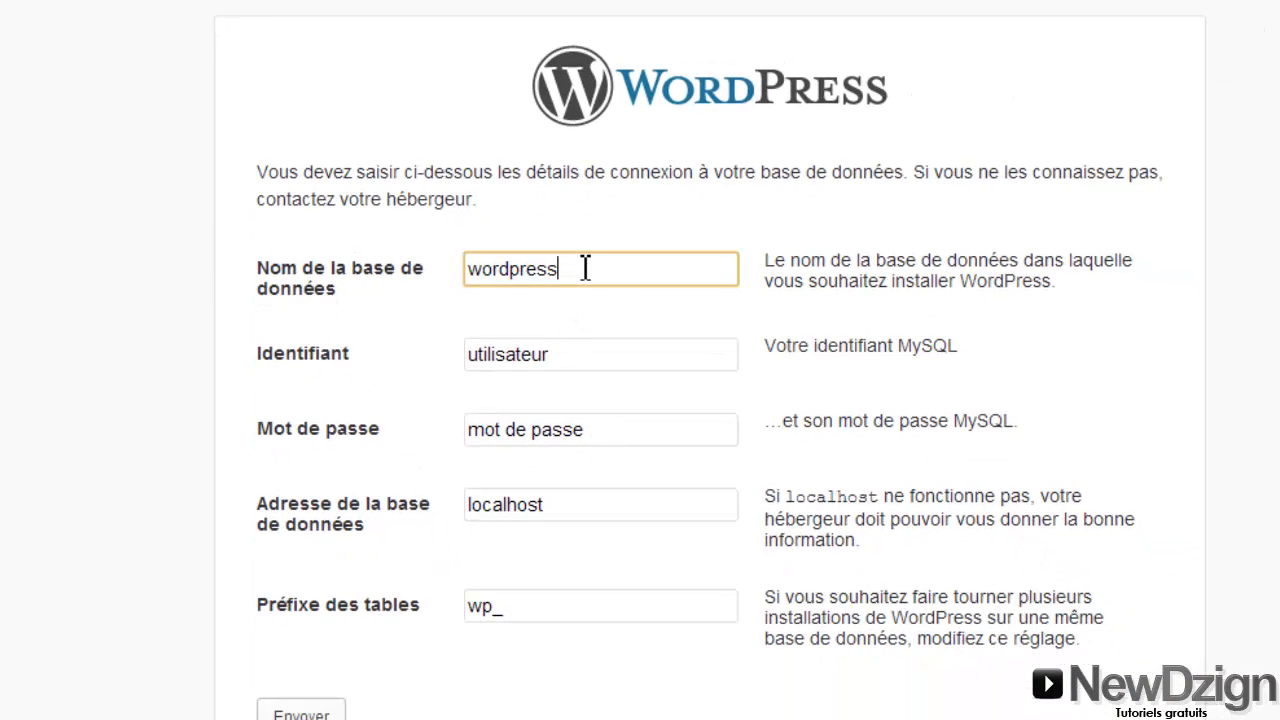
{"action": "key", "text": "BackSpace"}
{"action": "key", "text": "BackSpace"}
{"action": "key", "text": "BackSpace"}
{"action": "key", "text": "BackSpace"}
{"action": "key", "text": "BackSpace"}
{"action": "key", "text": "BackSpace"}
{"action": "key", "text": "BackSpace"}
{"action": "key", "text": "BackSpace"}
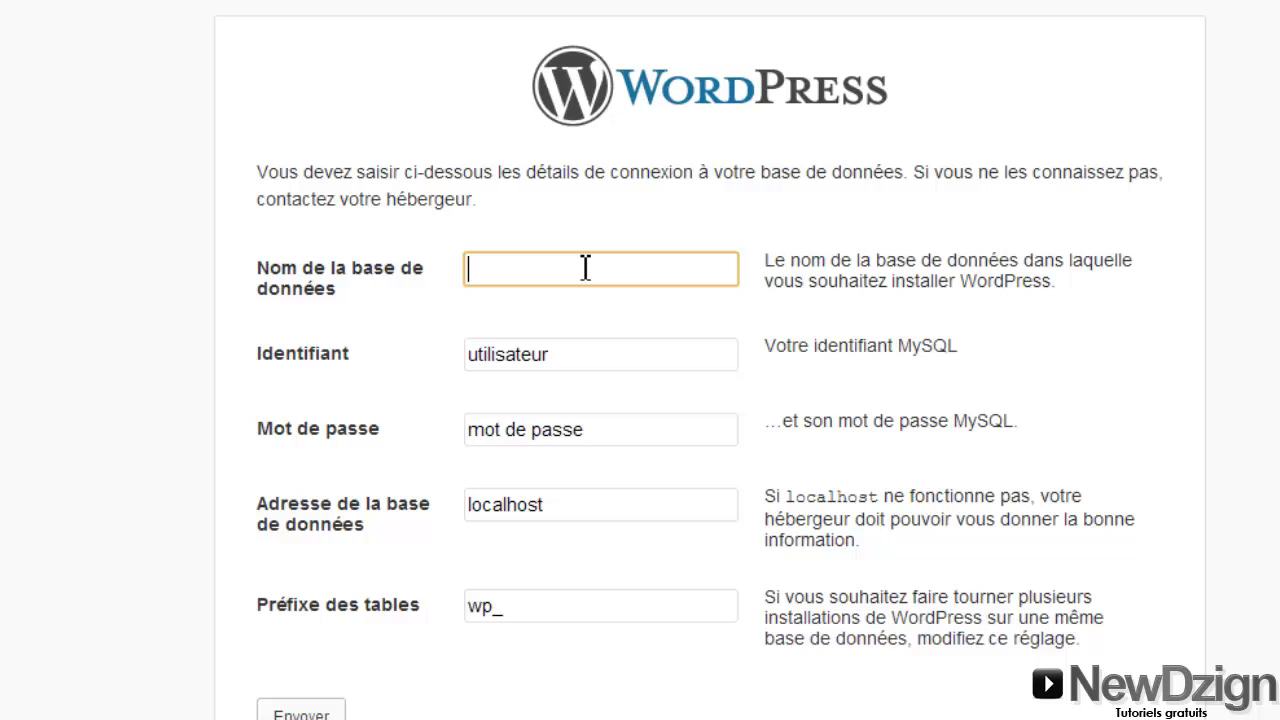
{"action": "type", "text": "latr"}
{"action": "type", "text": "wofdp"}
{"action": "key", "text": "BackSpace"}
{"action": "key", "text": "BackSpace"}
{"action": "key", "text": "BackSpace"}
{"action": "type", "text": "rdpress"}
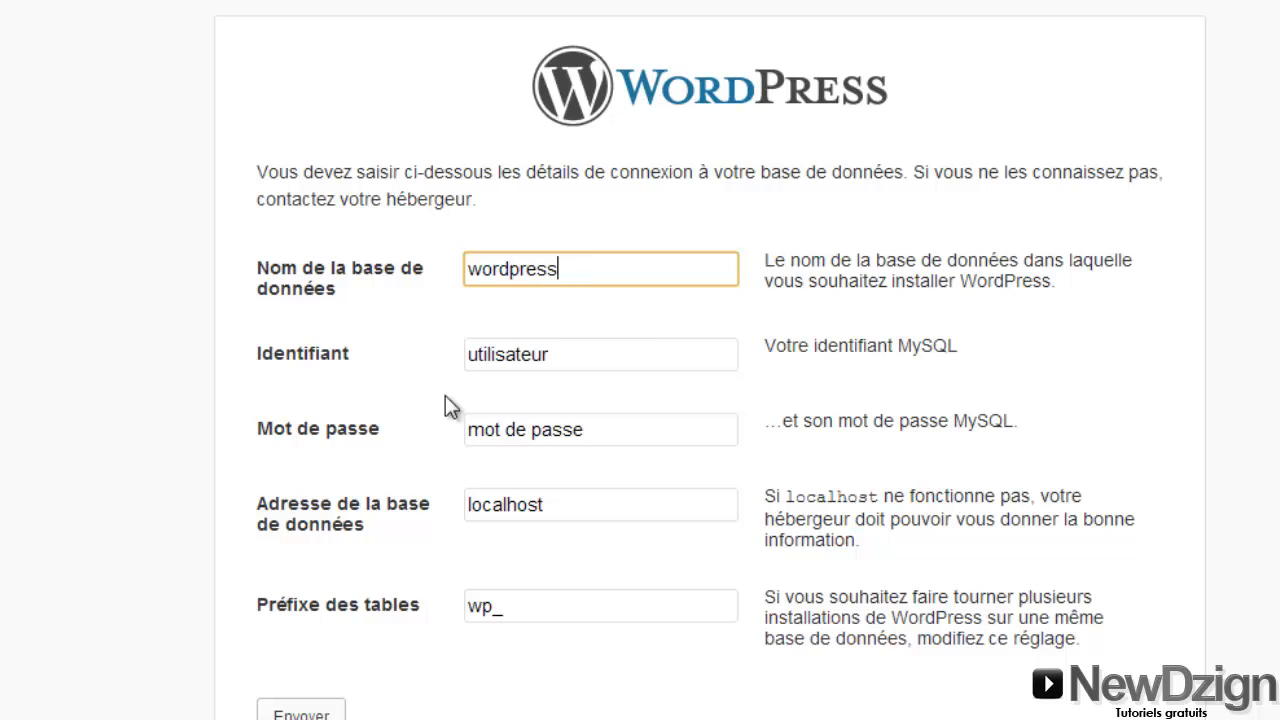
Set user root with an empty password, keep prefix wp_, and submit the details
{"action": "double_click", "coordinate": [585, 354]}
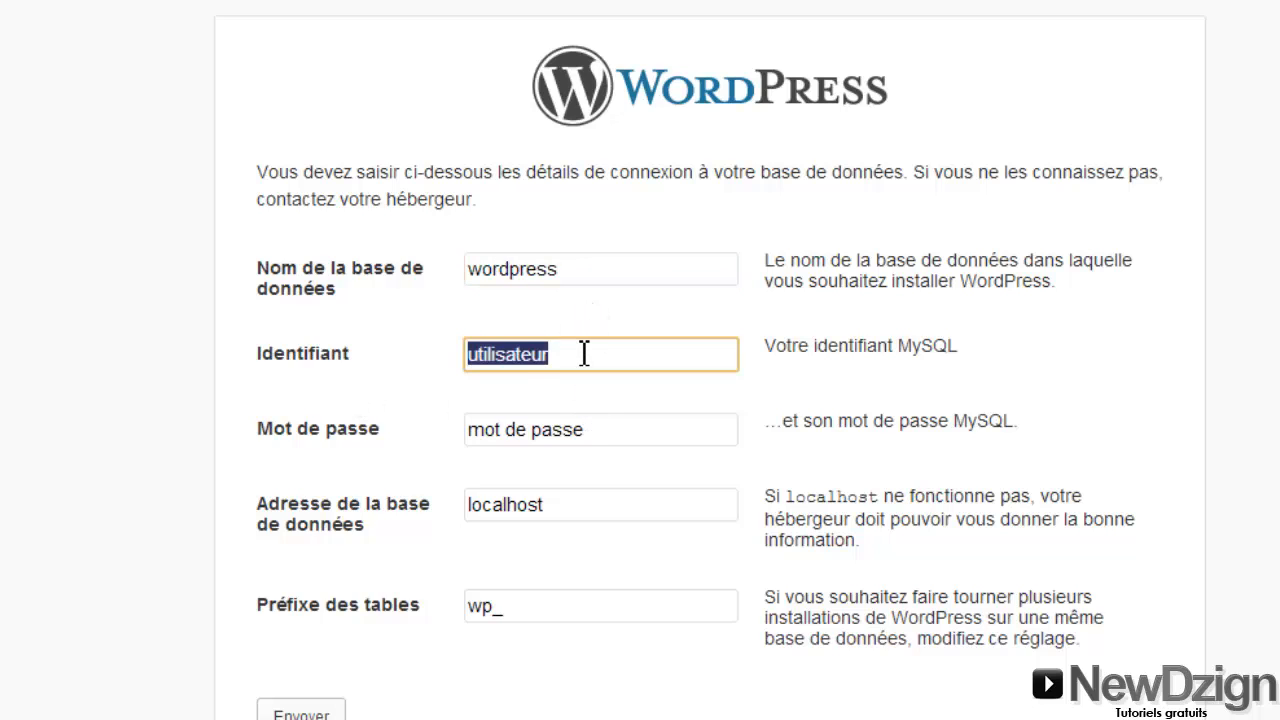
{"action": "type", "text": "root"}
{"action": "left_click_drag", "start_coordinate": [509, 354], "coordinate": [465, 358]}
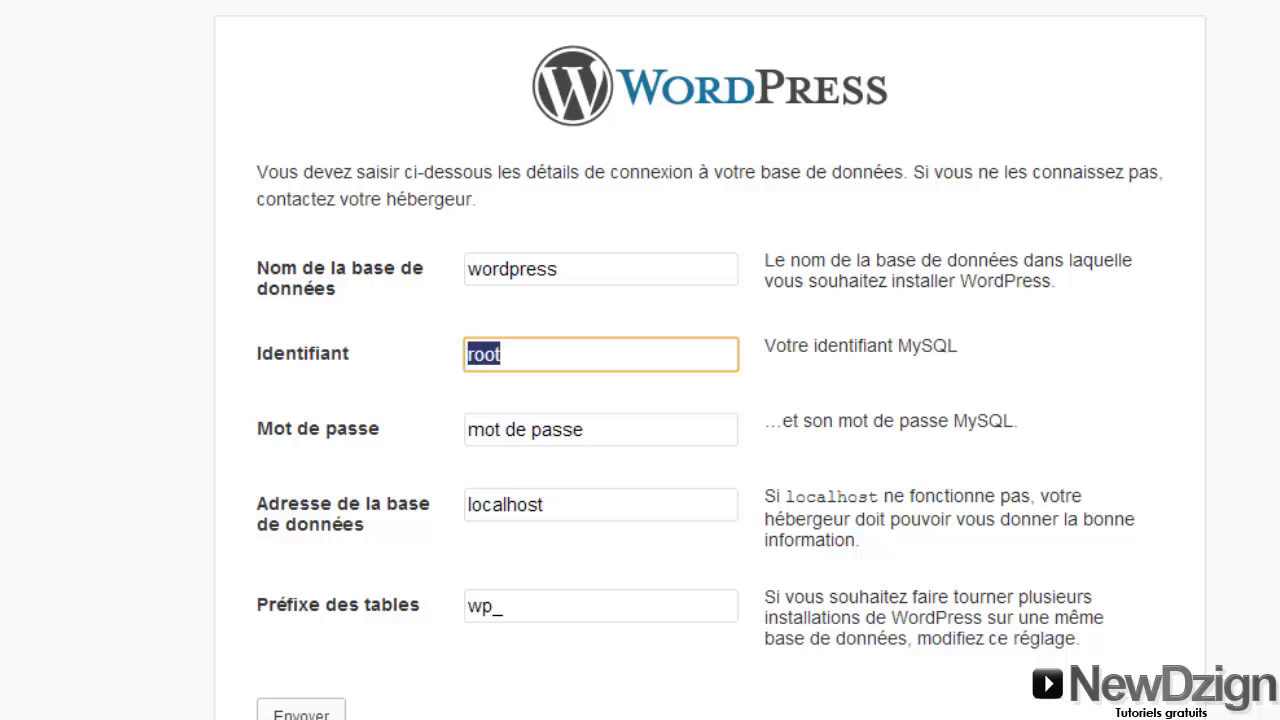
{"action": "left_click", "coordinate": [596, 431]}
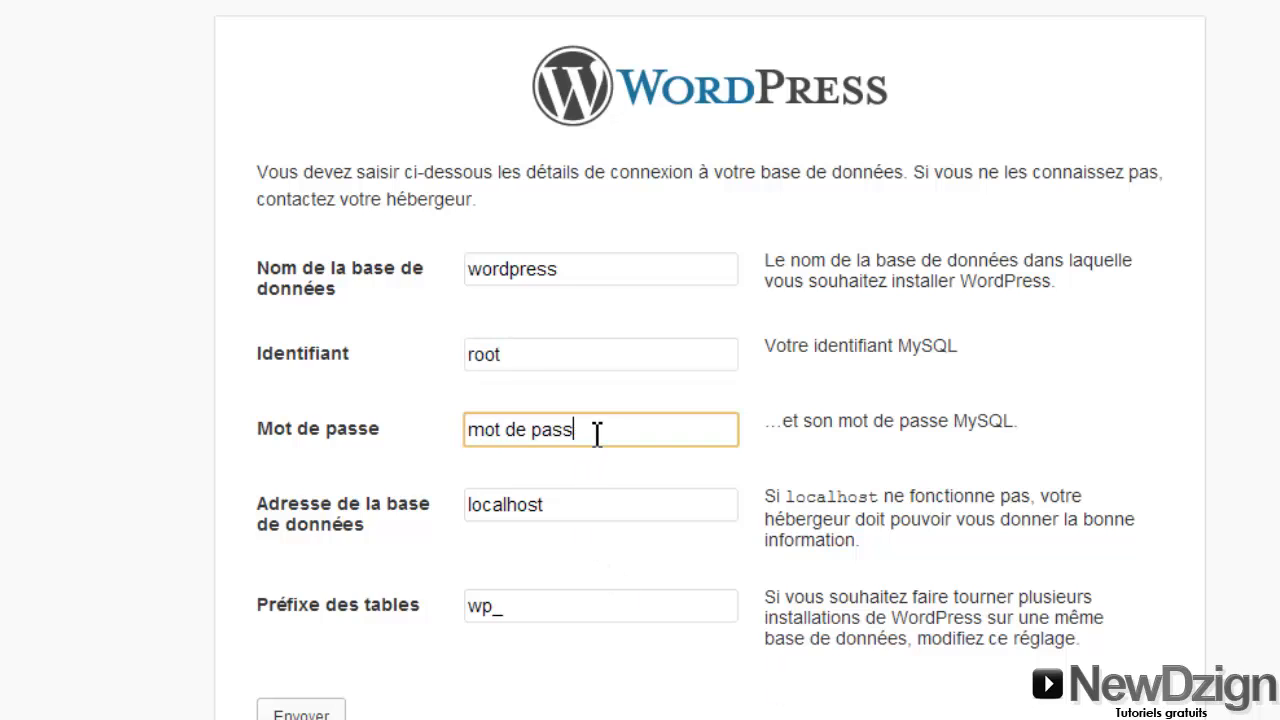
{"action": "key", "text": "BackSpace"}
{"action": "key", "text": "BackSpace"}
{"action": "key", "text": "BackSpace"}
{"action": "key", "text": "BackSpace"}
{"action": "key", "text": "BackSpace"}
{"action": "key", "text": "BackSpace"}
{"action": "key", "text": "BackSpace"}
{"action": "key", "text": "BackSpace"}
{"action": "key", "text": "BackSpace"}
{"action": "key", "text": "BackSpace"}
{"action": "key", "text": "BackSpace"}
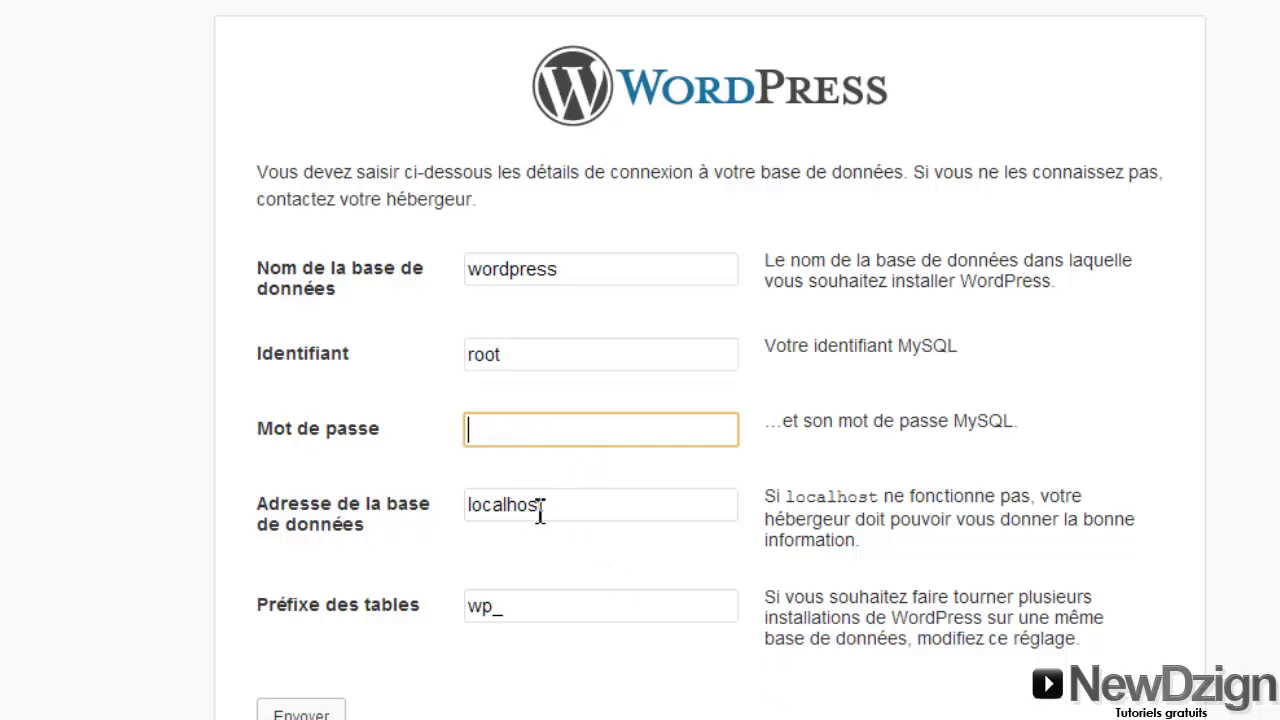
{"action": "left_click", "coordinate": [511, 607]}
{"action": "double_click", "coordinate": [511, 607]}
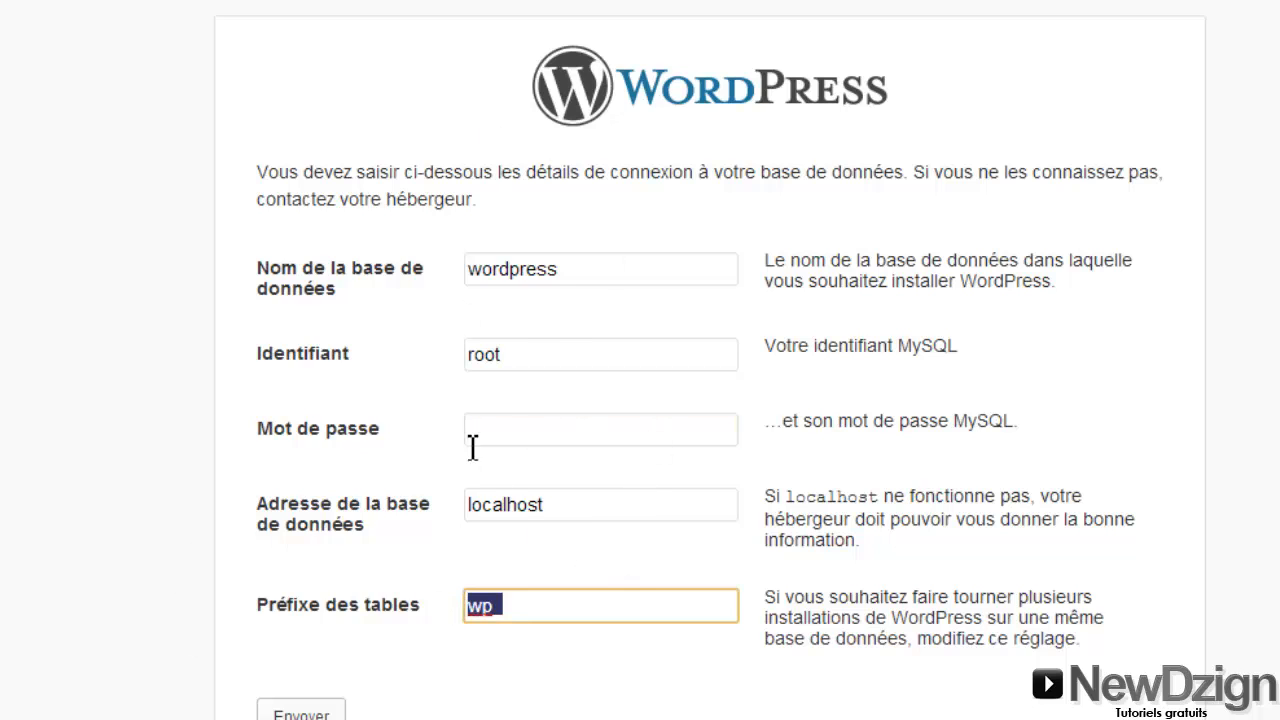
{"action": "left_click", "coordinate": [289, 714]}
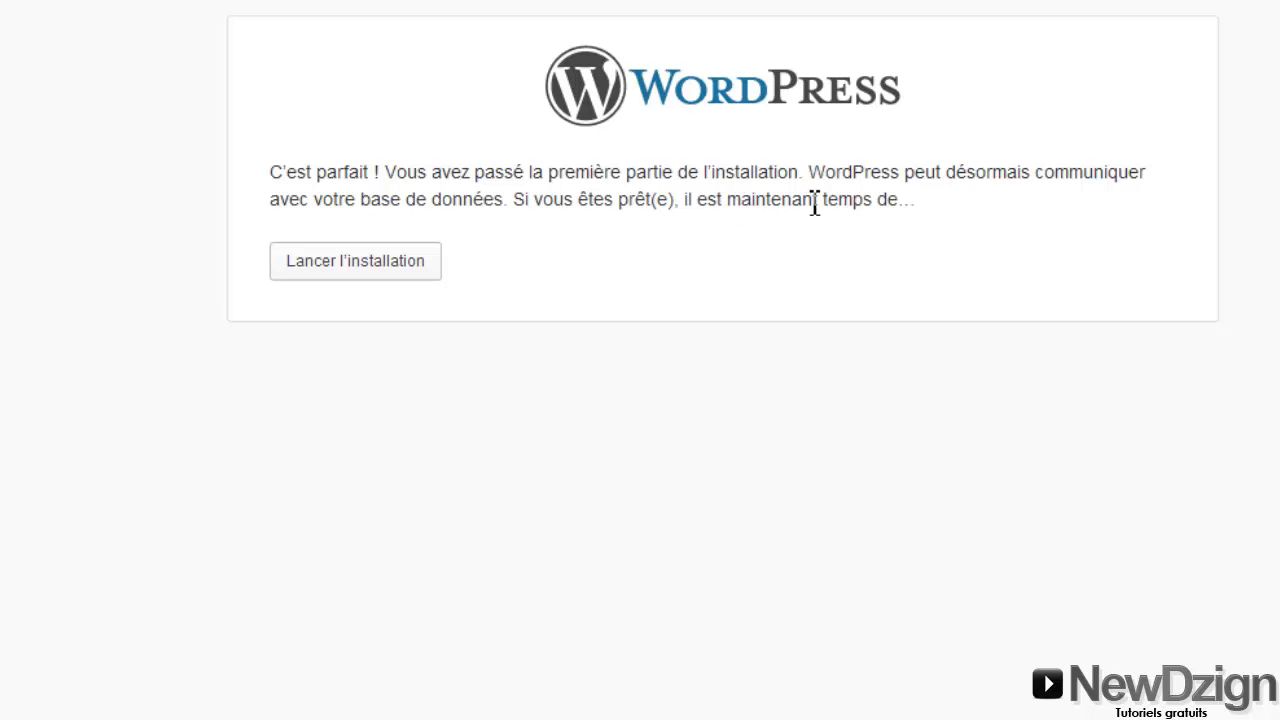
Launch the installation, title the site 'Mon site' and keep admin as administrator username
{"action": "left_click", "coordinate": [318, 266]}
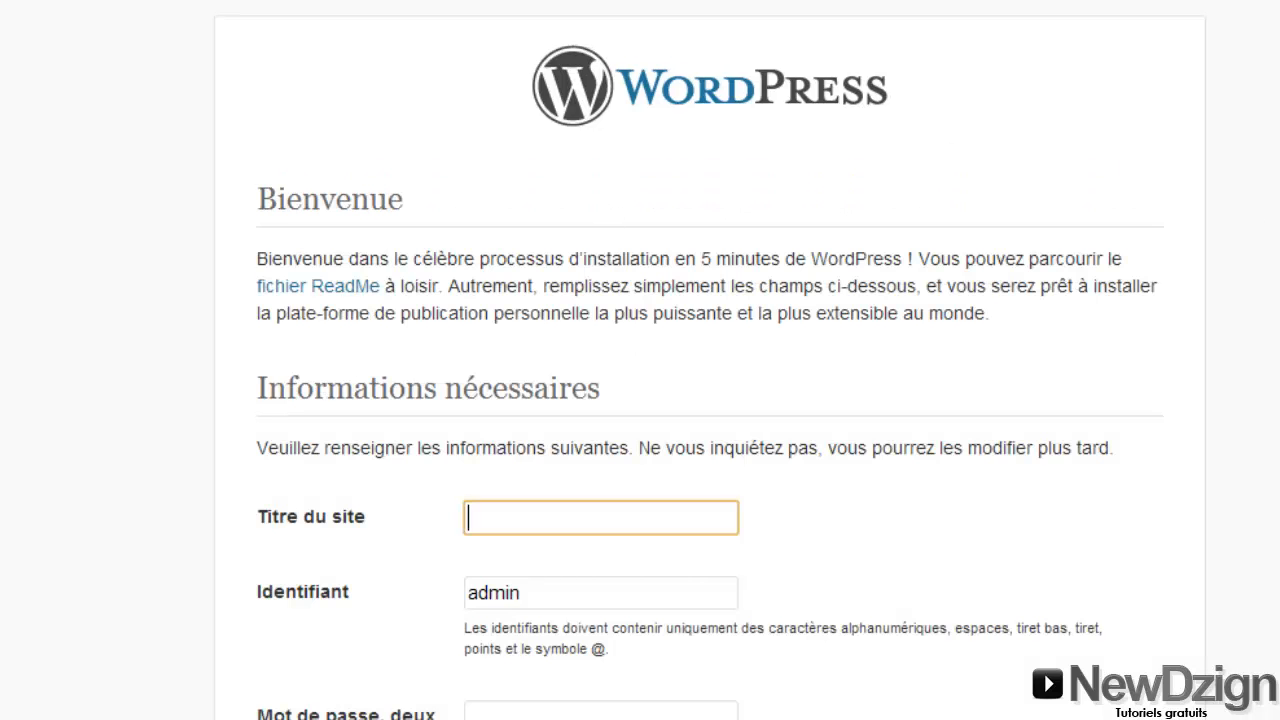
{"action": "scroll", "coordinate": [710, 360], "scroll_direction": "down", "scroll_amount": 3}
{"action": "scroll", "coordinate": [710, 360], "scroll_direction": "up", "scroll_amount": 2}
{"action": "scroll", "coordinate": [710, 360], "scroll_direction": "down", "scroll_amount": 2}
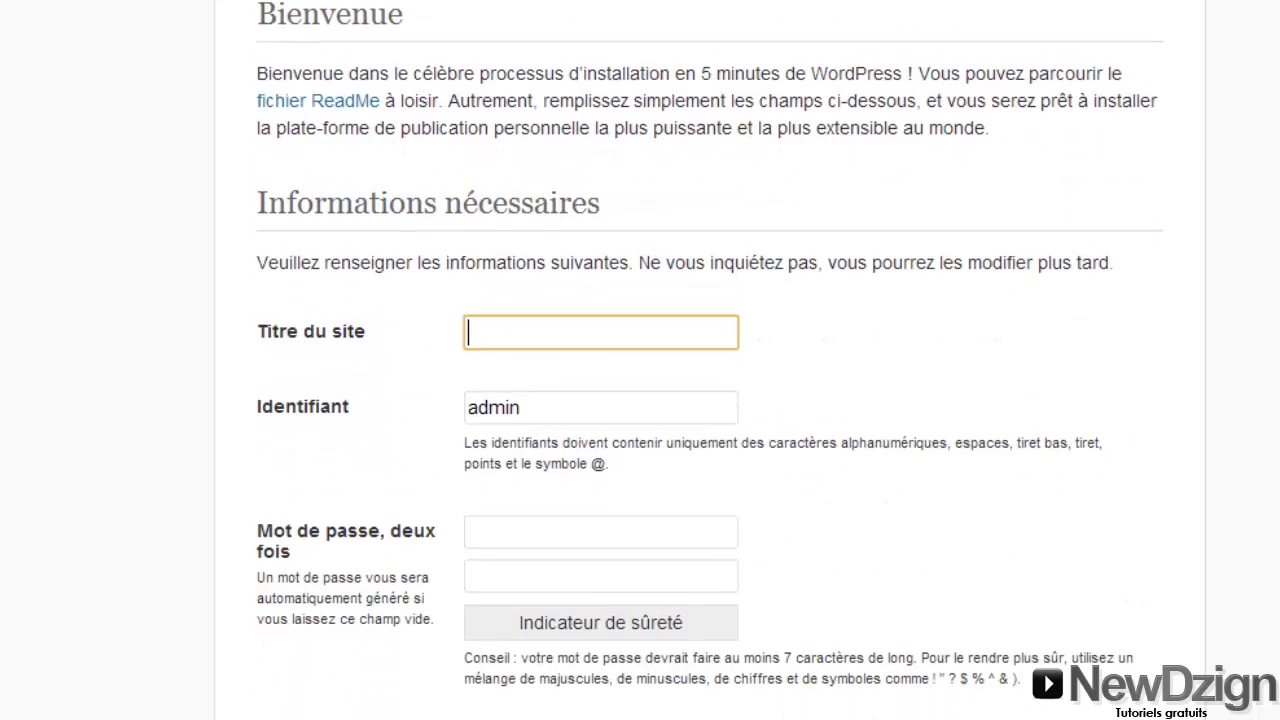
{"action": "scroll", "coordinate": [820, 257], "scroll_direction": "up", "scroll_amount": 1}
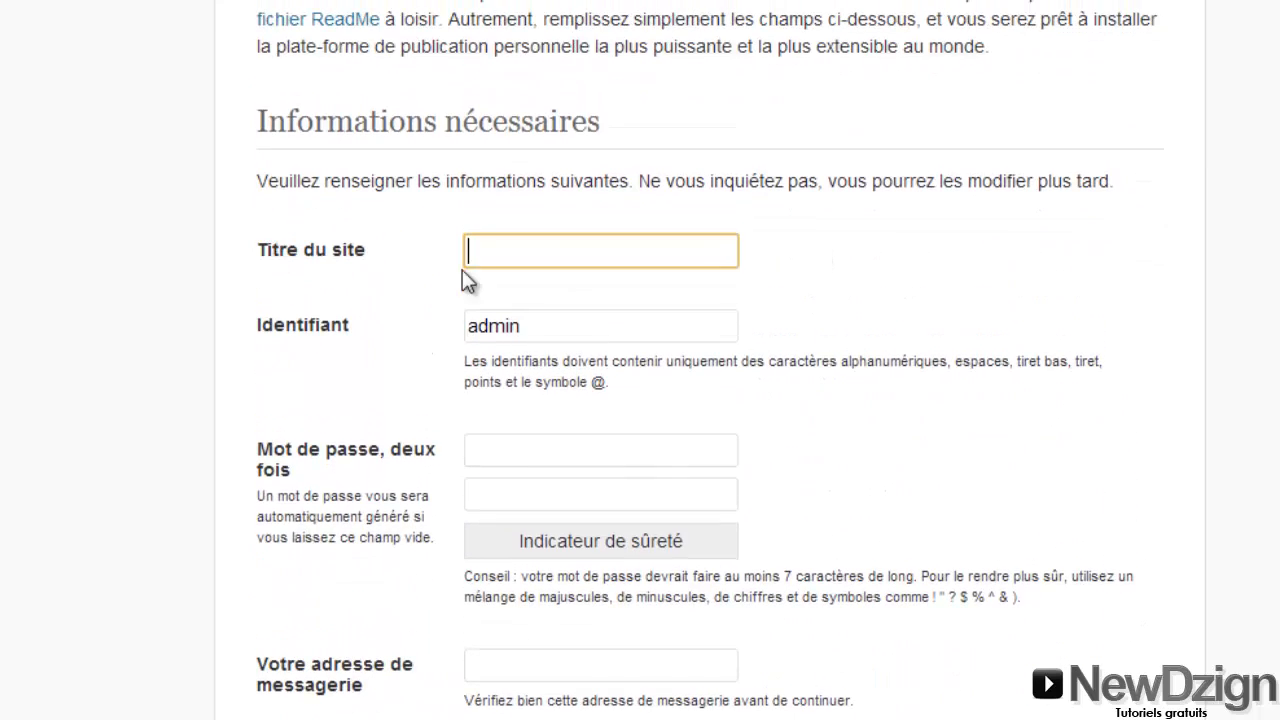
{"action": "type", "text": "Mon site"}
{"action": "double_click", "coordinate": [551, 326]}
{"action": "left_click", "coordinate": [538, 284]}
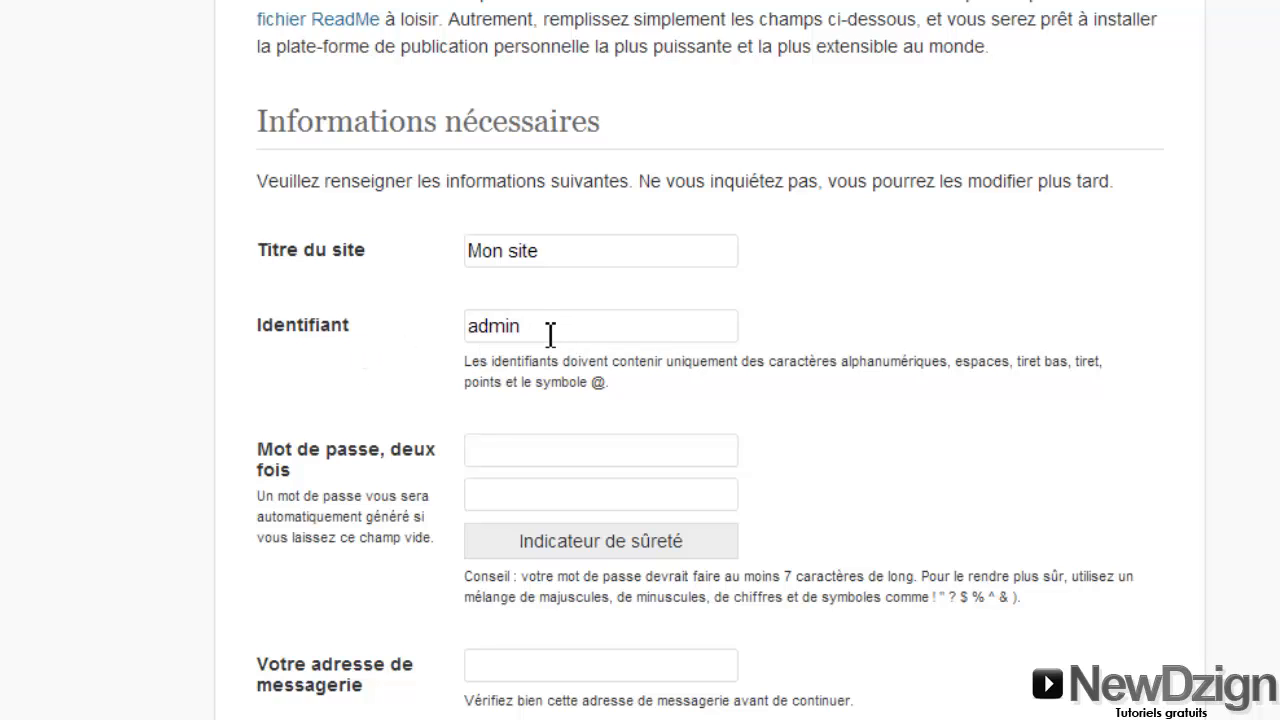
{"action": "left_click_drag", "start_coordinate": [549, 333], "coordinate": [457, 332]}
{"action": "left_click", "coordinate": [654, 328]}
Enter the administrator password twice and the contact e-mail, then install WordPress
{"action": "left_click", "coordinate": [500, 451]}
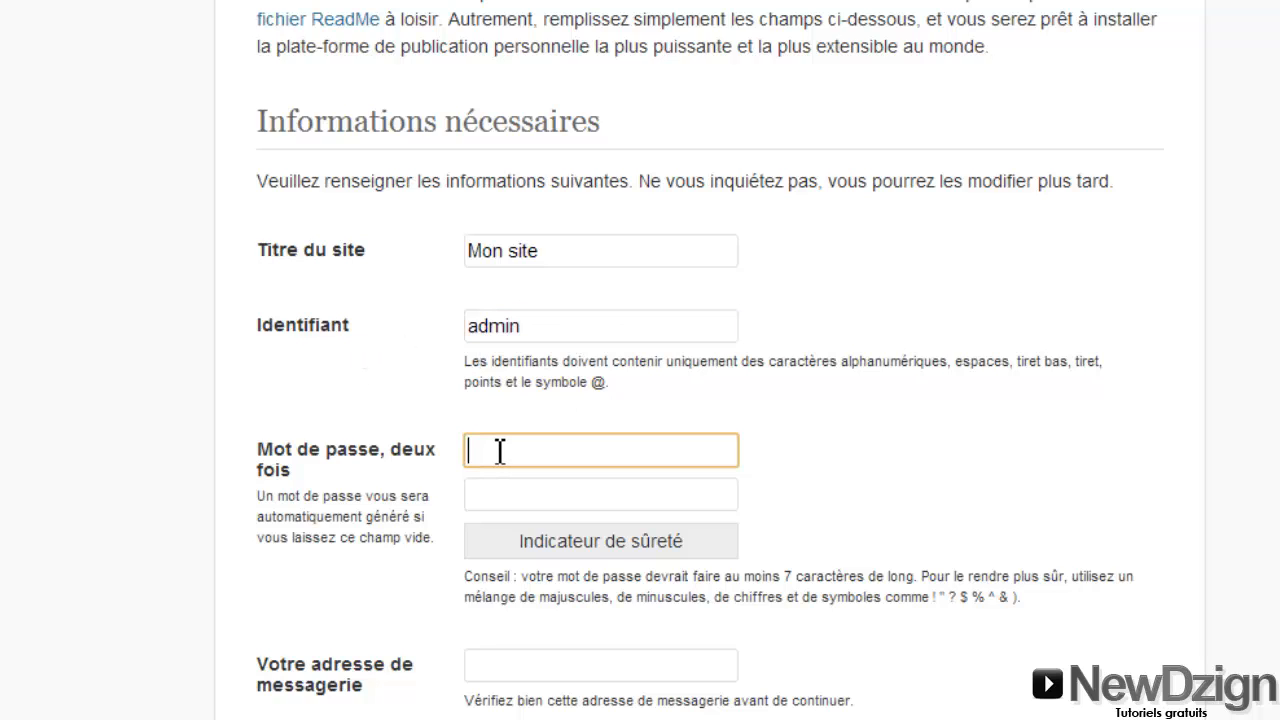
{"action": "type", "text": "test"}
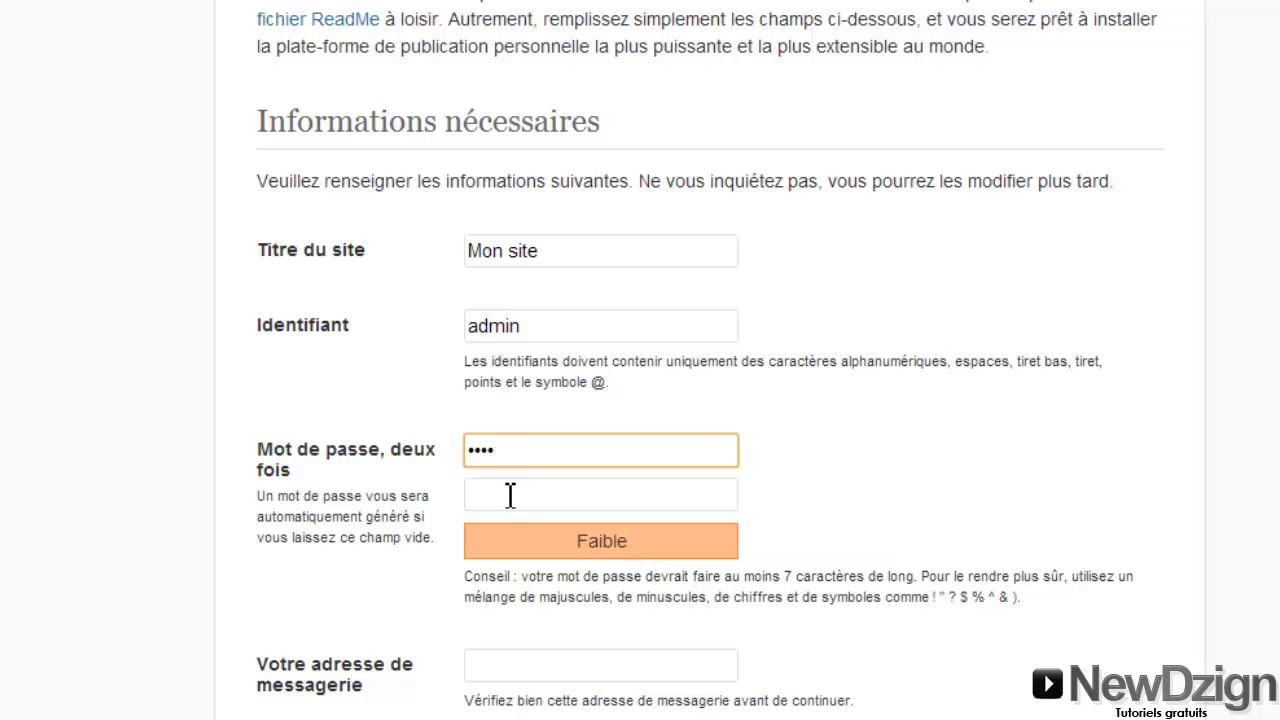
{"action": "left_click", "coordinate": [510, 496]}
{"action": "type", "text": "test"}
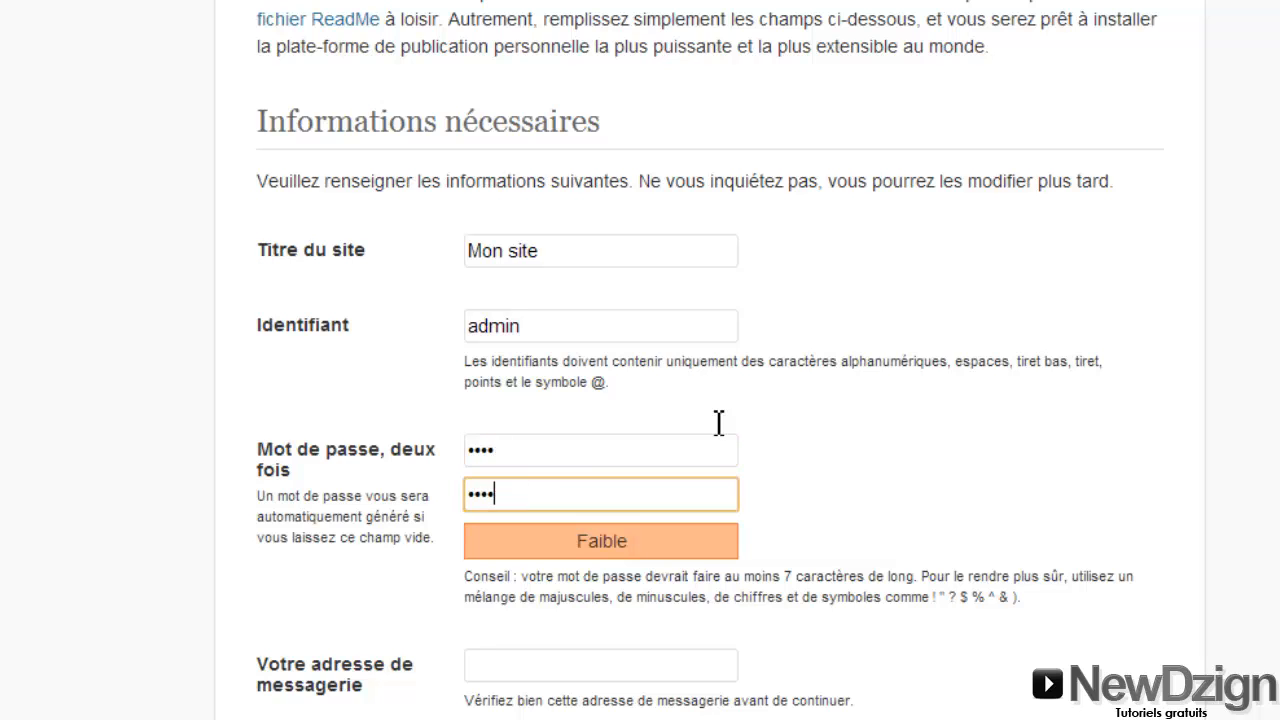
{"action": "scroll", "coordinate": [717, 423], "scroll_direction": "down", "scroll_amount": 1}
{"action": "scroll", "coordinate": [571, 274], "scroll_direction": "down", "scroll_amount": 1}
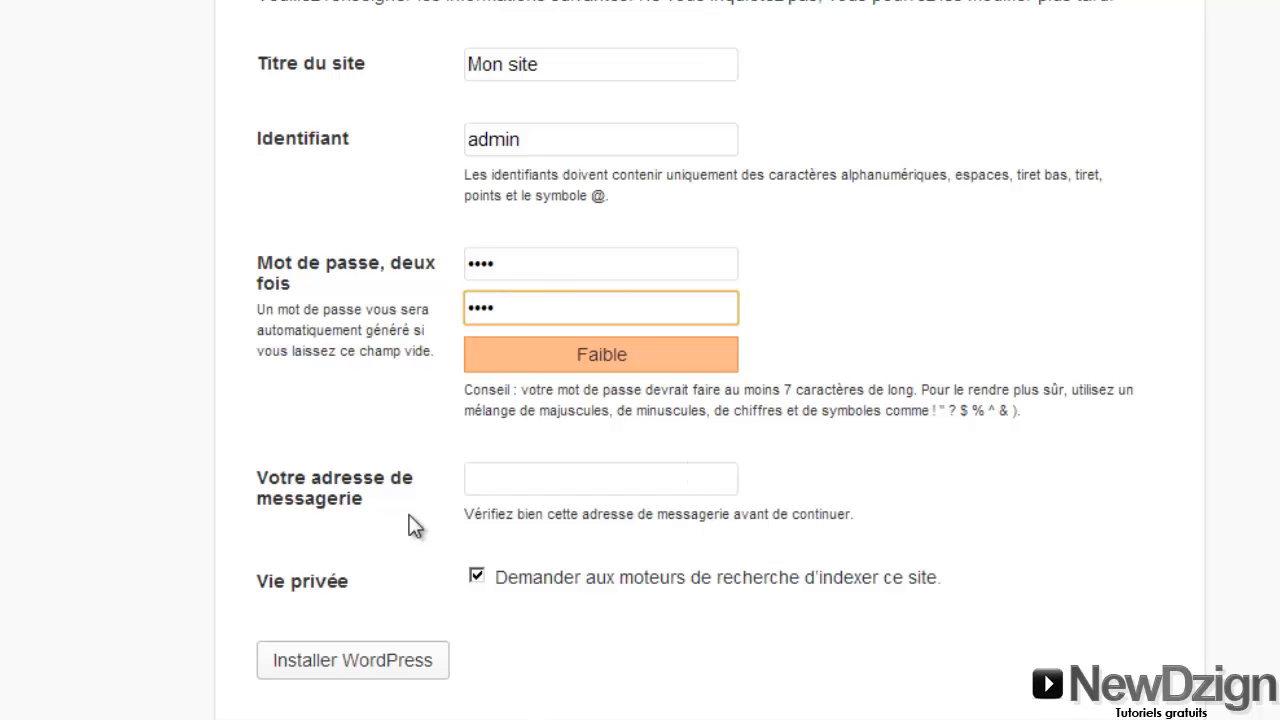
{"action": "left_click", "coordinate": [484, 479]}
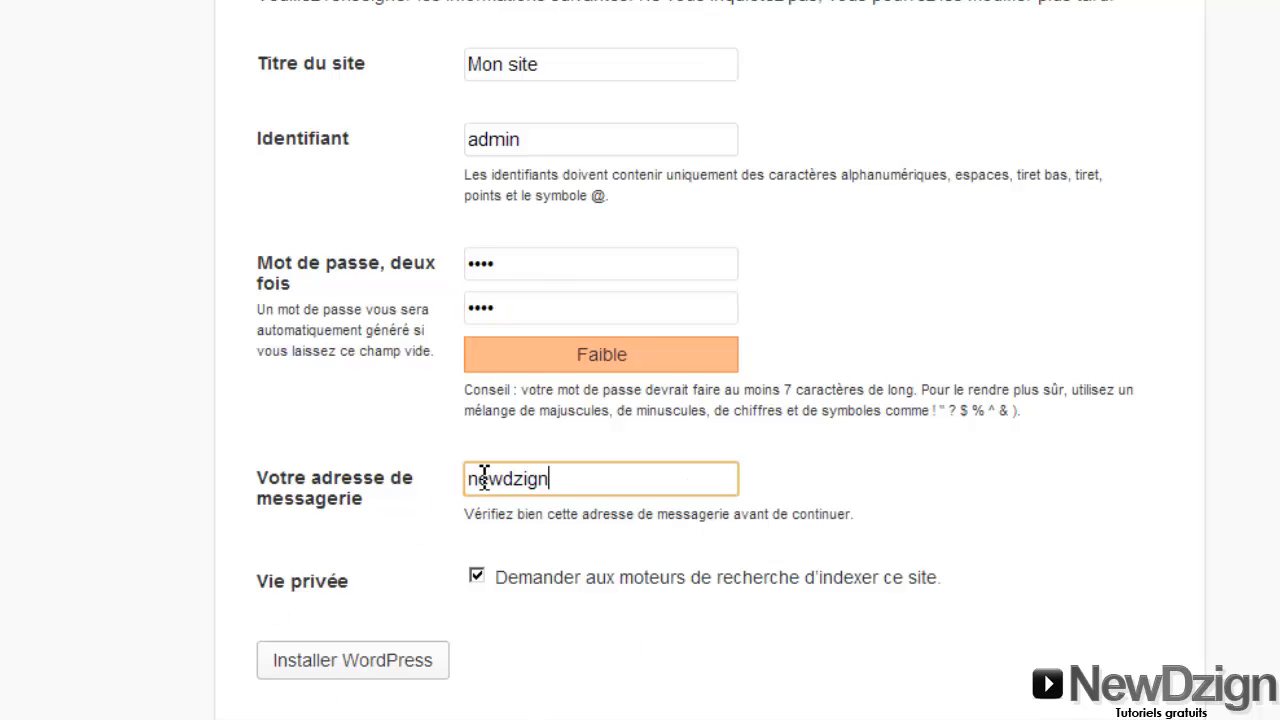
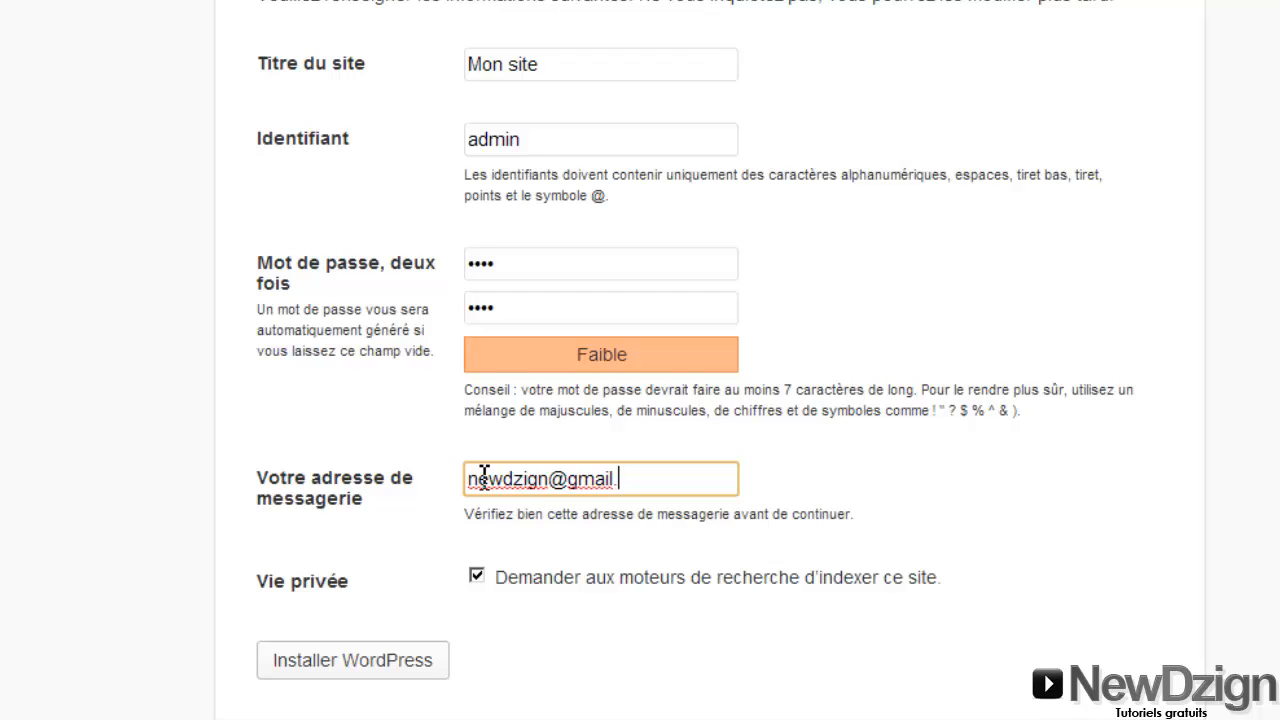
{"action": "left_click", "coordinate": [383, 668]}
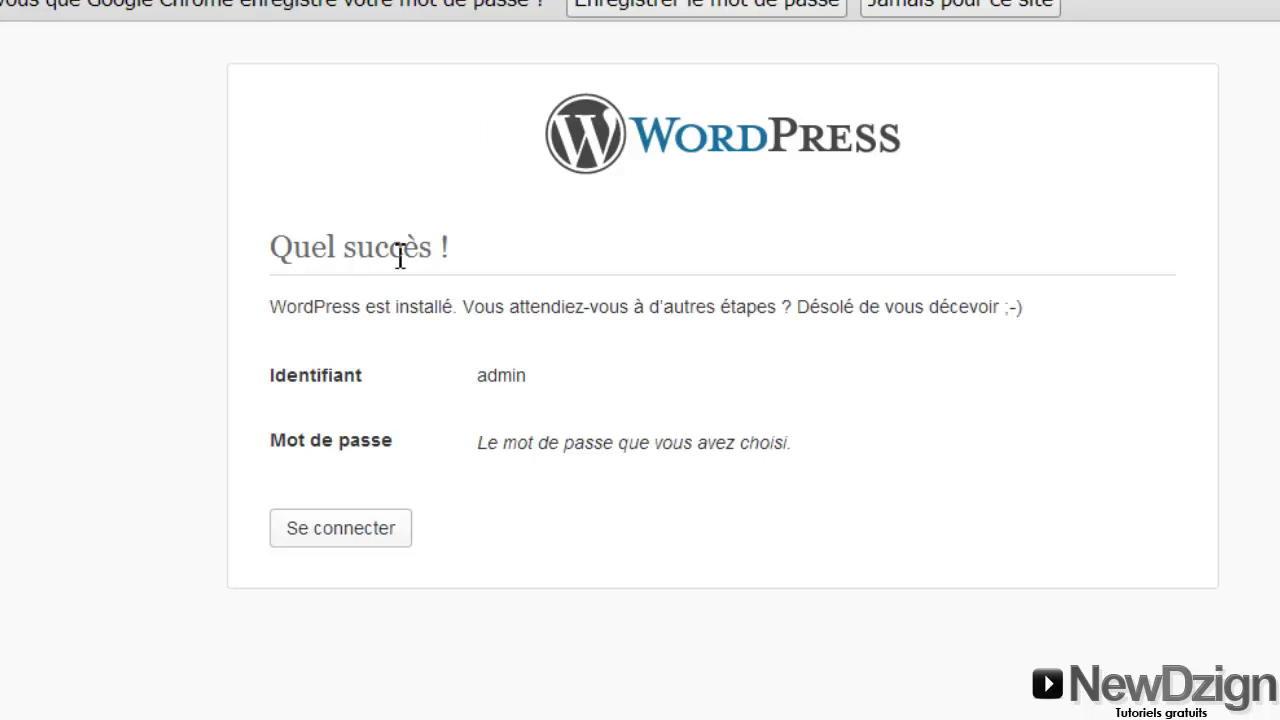
Log in to the WordPress site as admin with the account password
{"action": "left_click", "coordinate": [369, 537]}
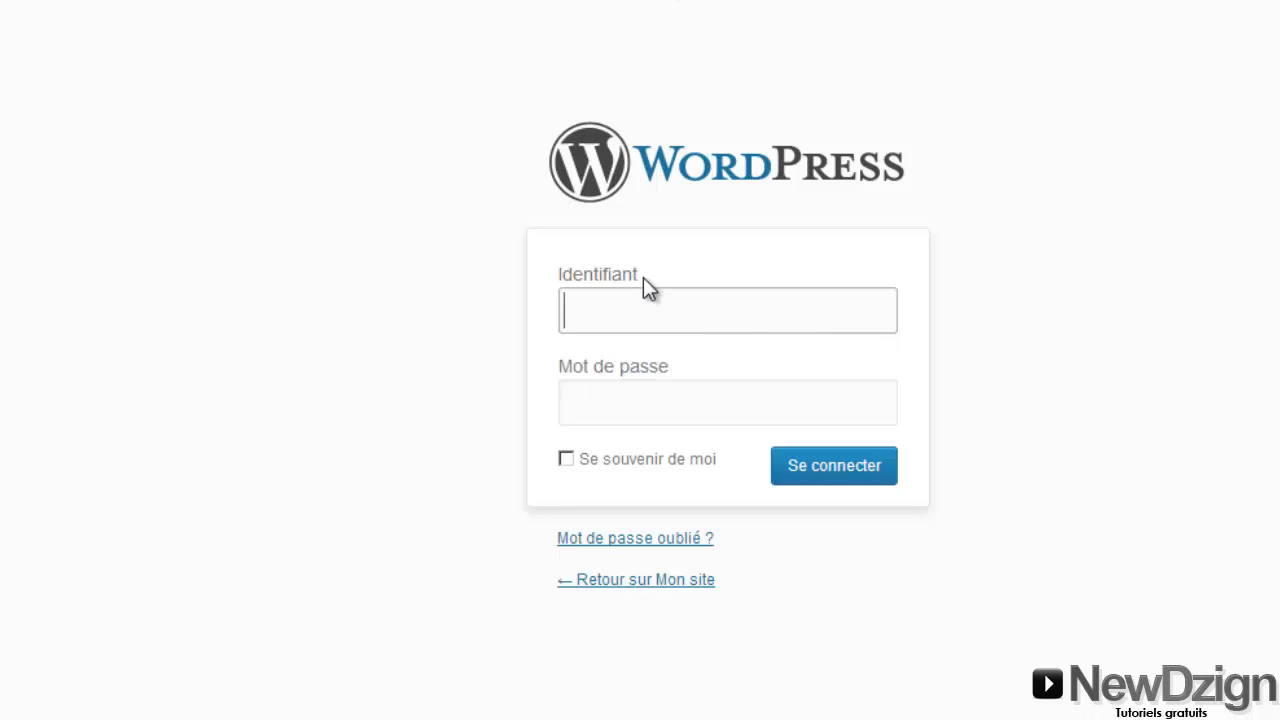
{"action": "type", "text": "admin"}
{"action": "left_click", "coordinate": [1151, 429]}
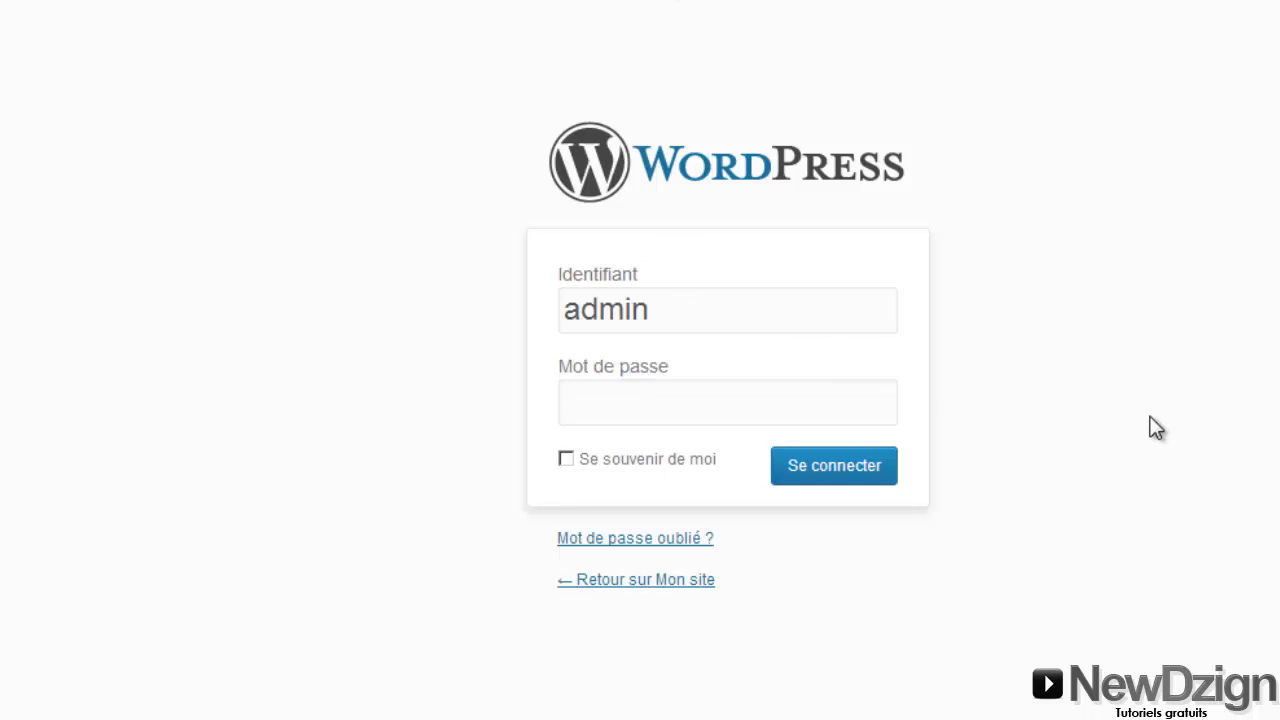
{"action": "left_click", "coordinate": [815, 396]}
{"action": "type", "text": "1234"}
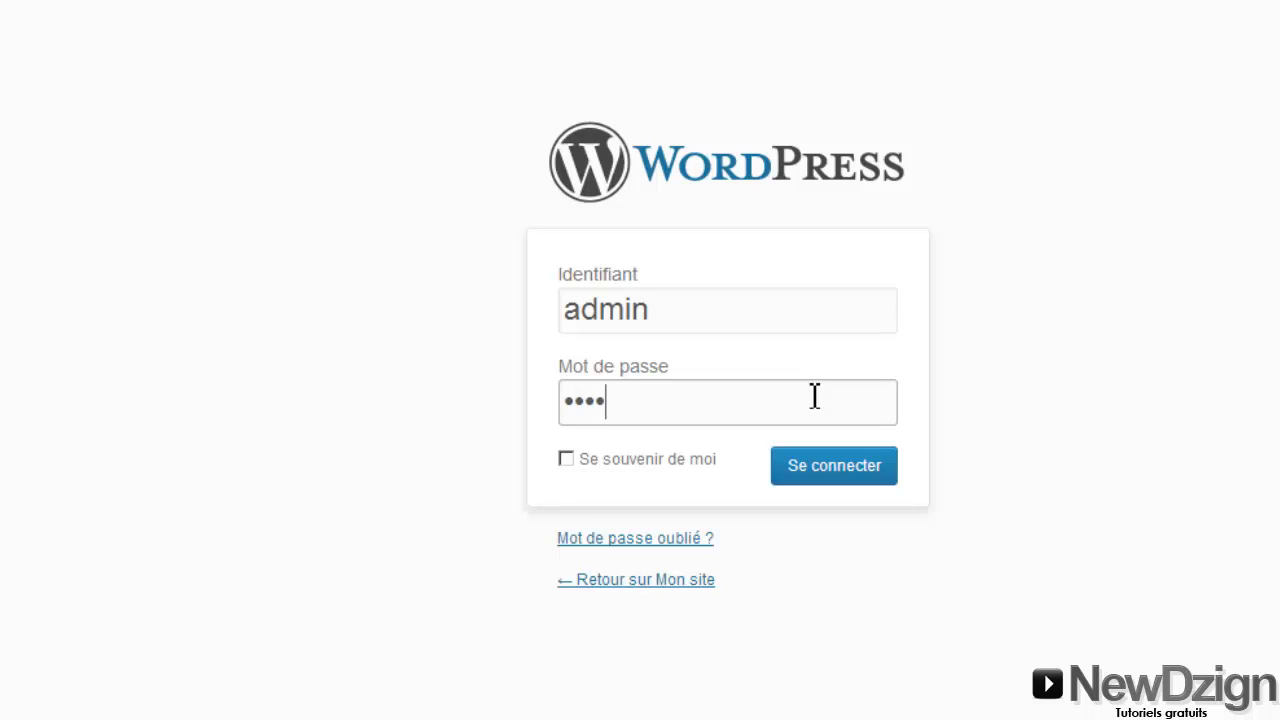
{"action": "left_click", "coordinate": [840, 468]}
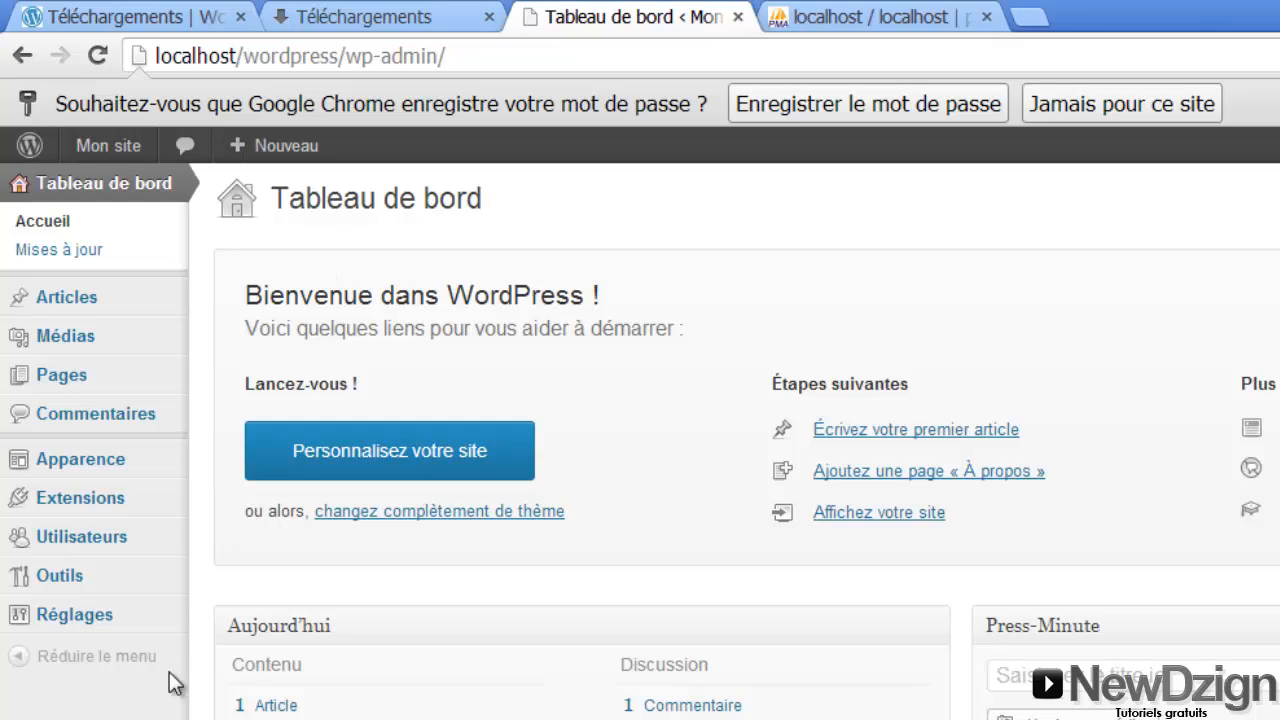
Open the admin user's profile from the Users list
{"action": "mouse_move", "coordinate": [88, 545]}
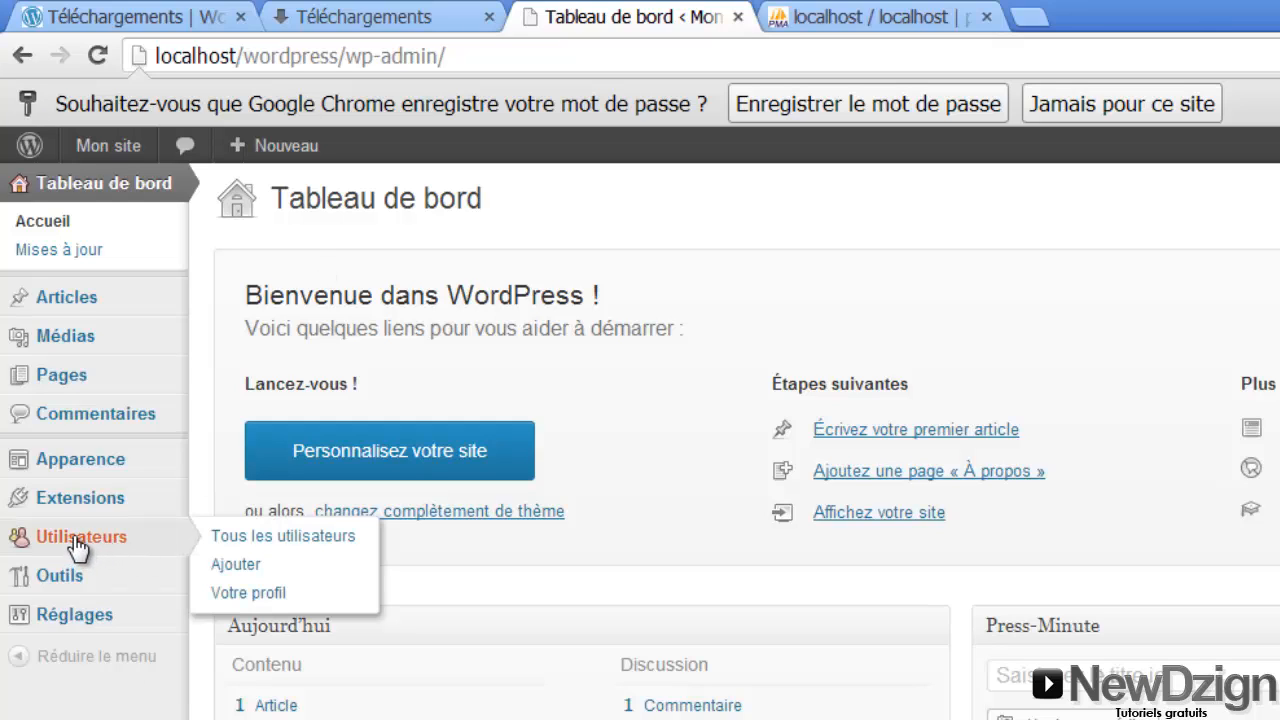
{"action": "left_click", "coordinate": [79, 541]}
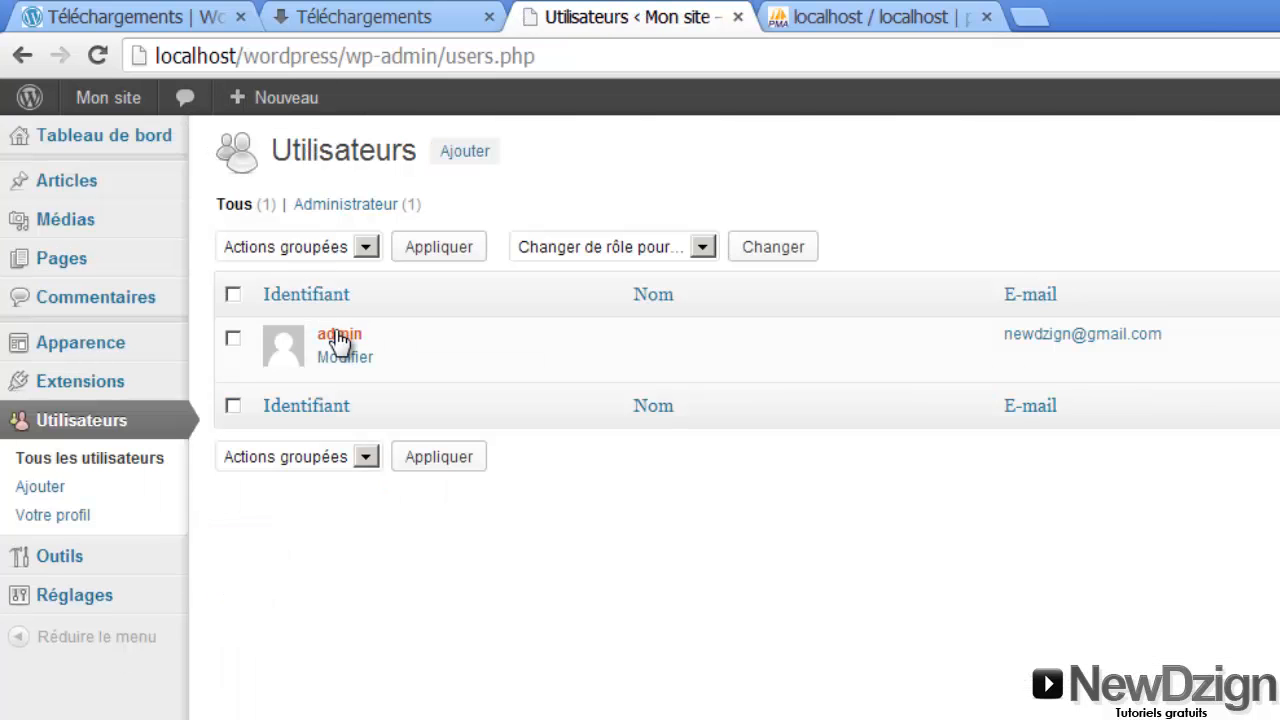
{"action": "left_click", "coordinate": [338, 336]}
{"action": "scroll", "coordinate": [340, 334], "scroll_direction": "down", "scroll_amount": 6}
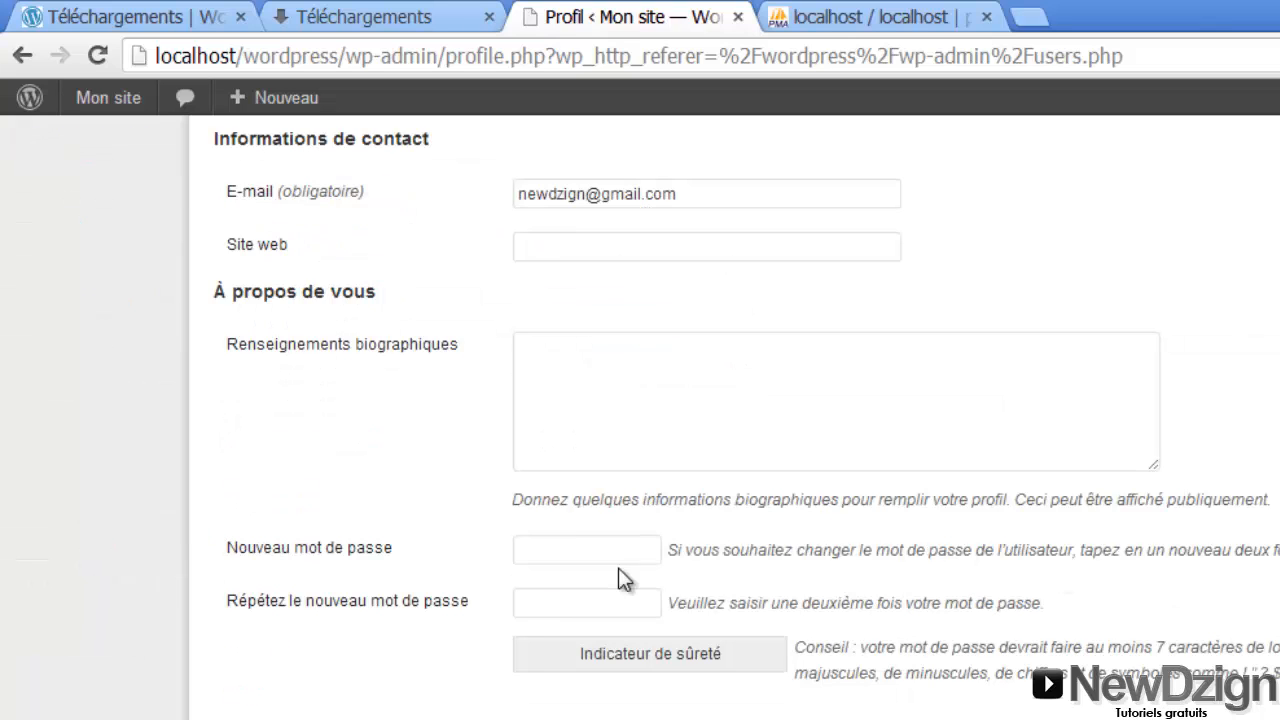
Enter the new password in both 'Nouveau mot de passe' fields and save the profile
{"action": "left_click", "coordinate": [523, 551]}
{"action": "left_click", "coordinate": [527, 606]}
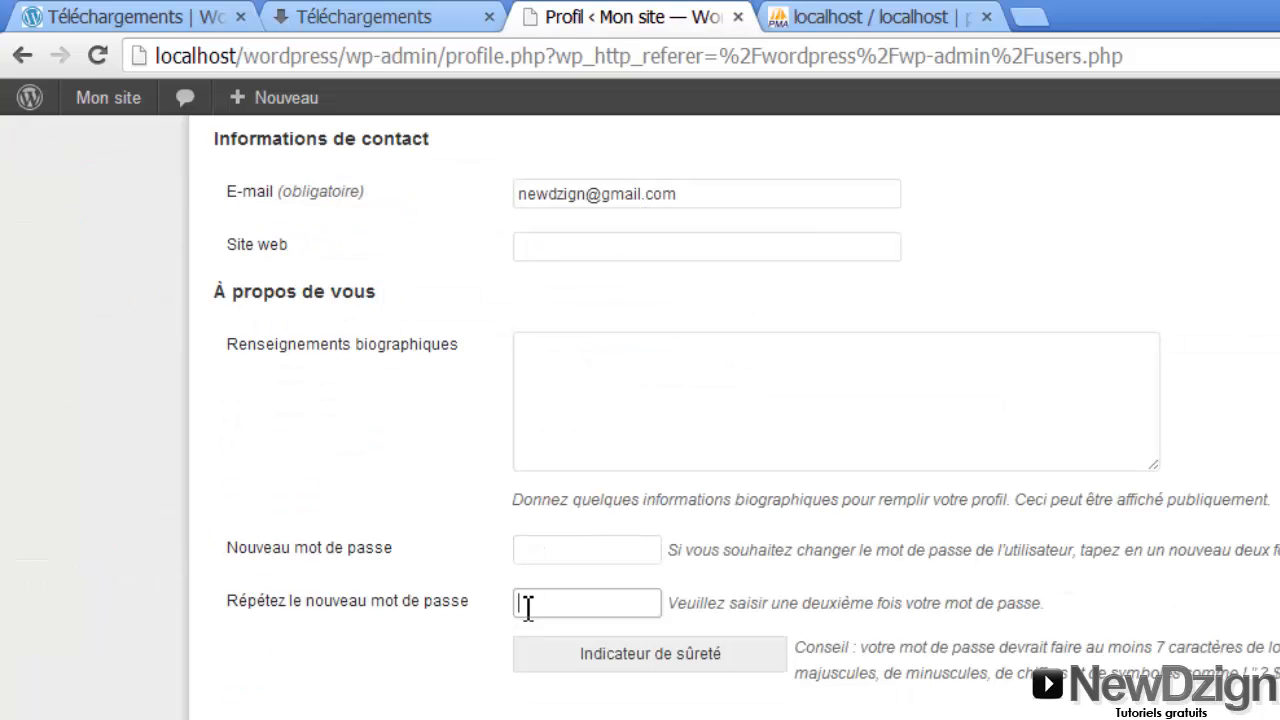
{"action": "left_click", "coordinate": [562, 552]}
{"action": "type", "text": "••••••"}
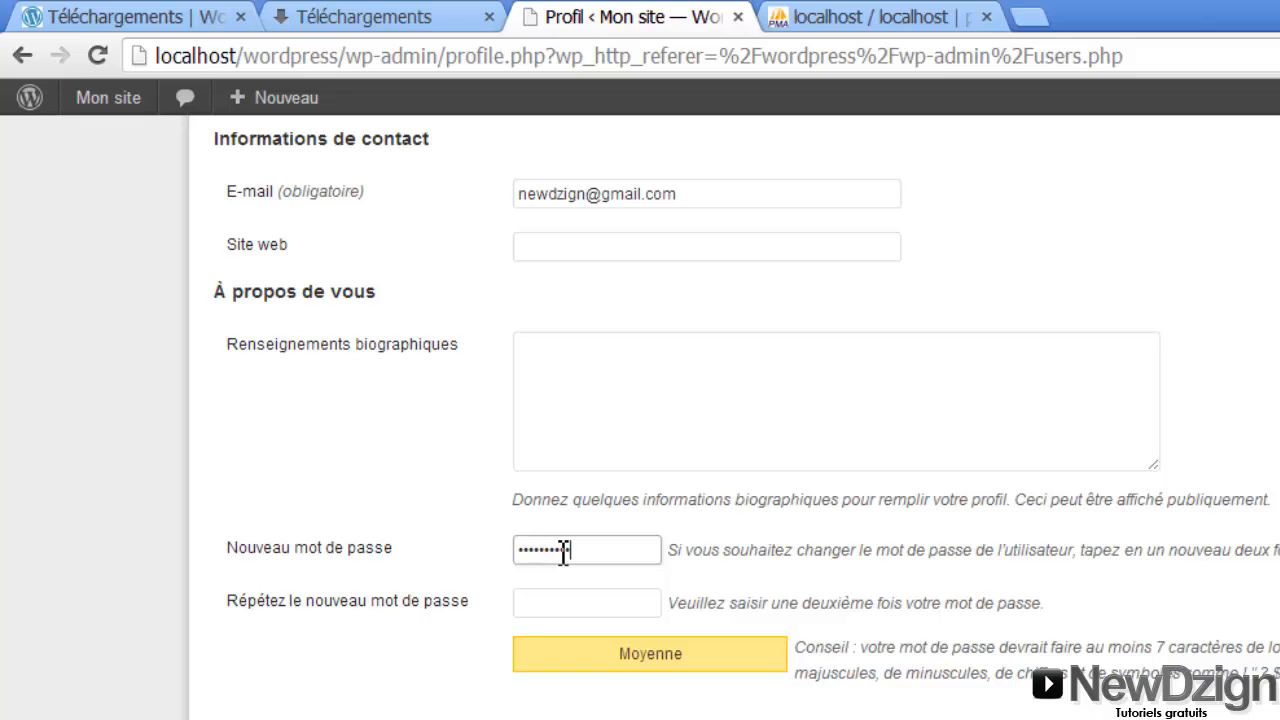
{"action": "left_click", "coordinate": [565, 595]}
{"action": "type", "text": "•••••••••••"}
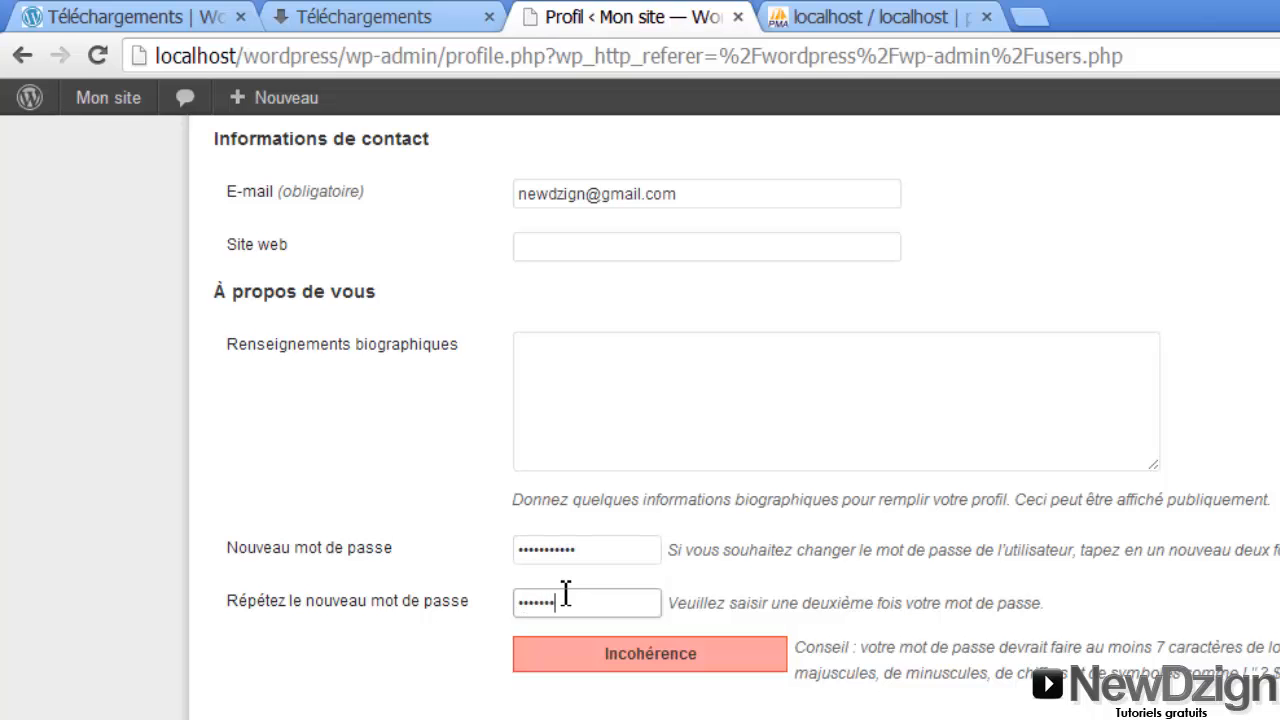
{"action": "left_click", "coordinate": [331, 709]}
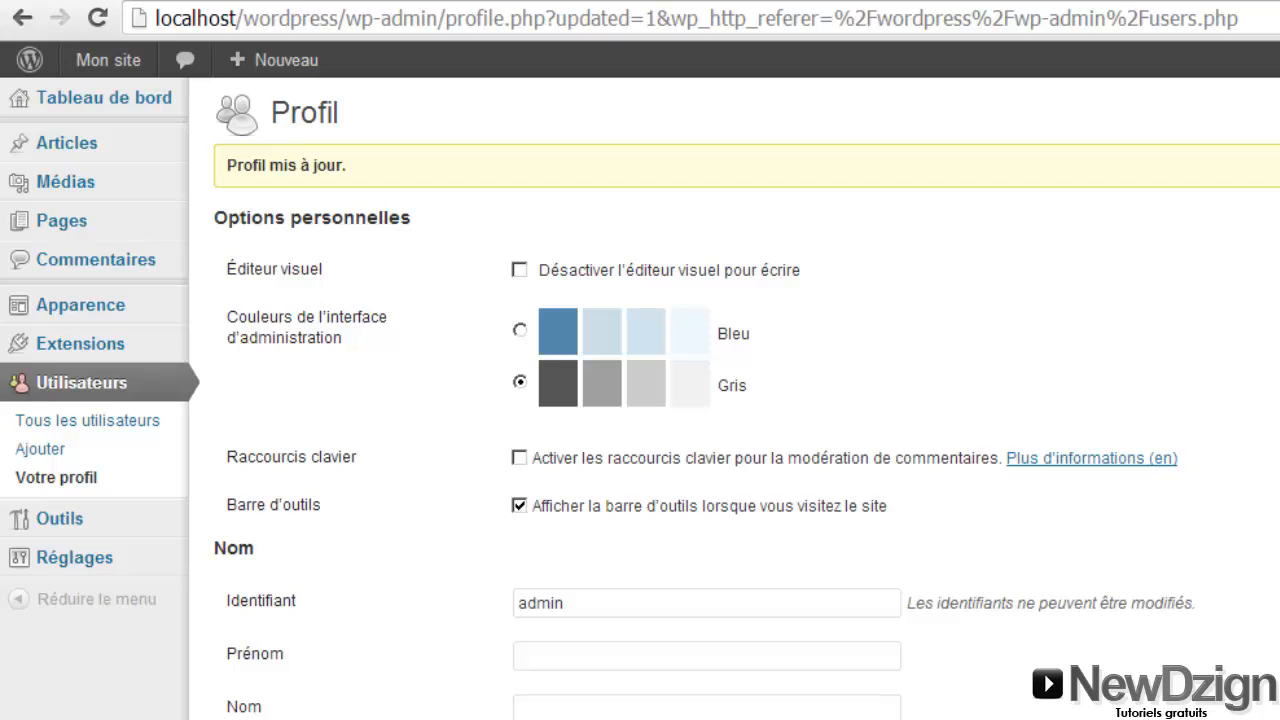
Visit the site's front page from the 'Mon site' menu and scroll through the orange theme
{"action": "mouse_move", "coordinate": [120, 57]}
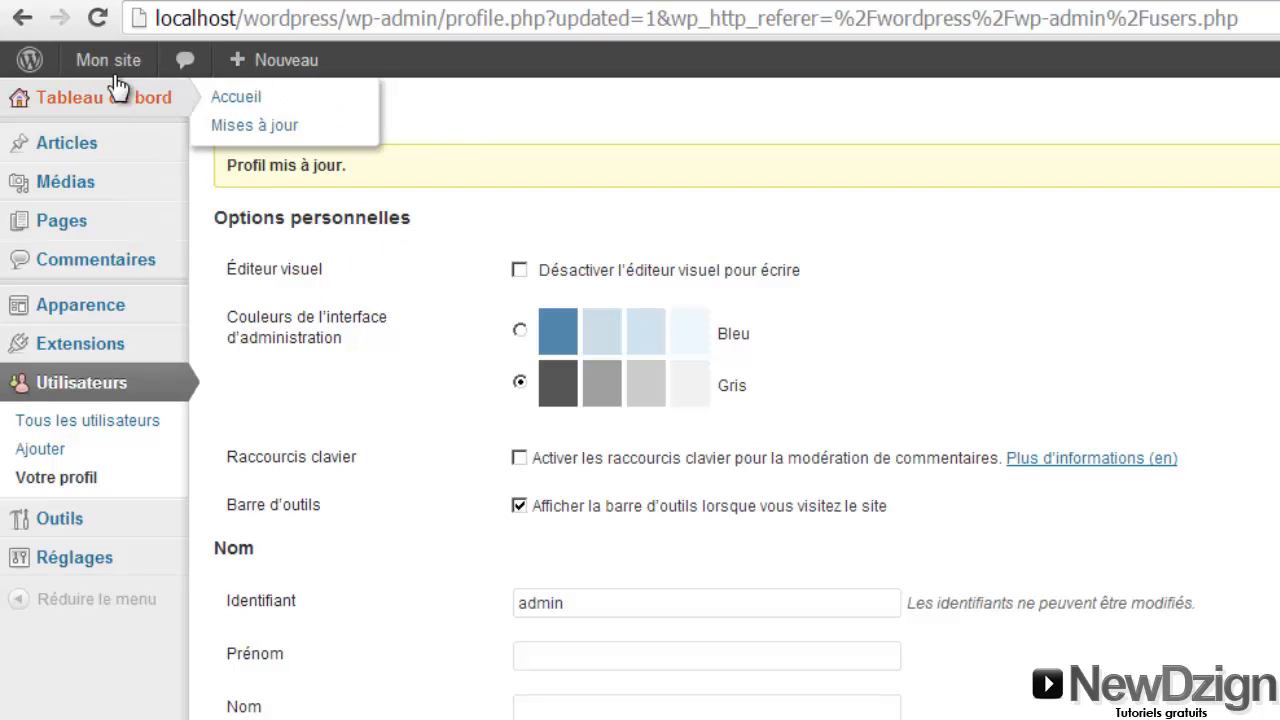
{"action": "mouse_move", "coordinate": [64, 62]}
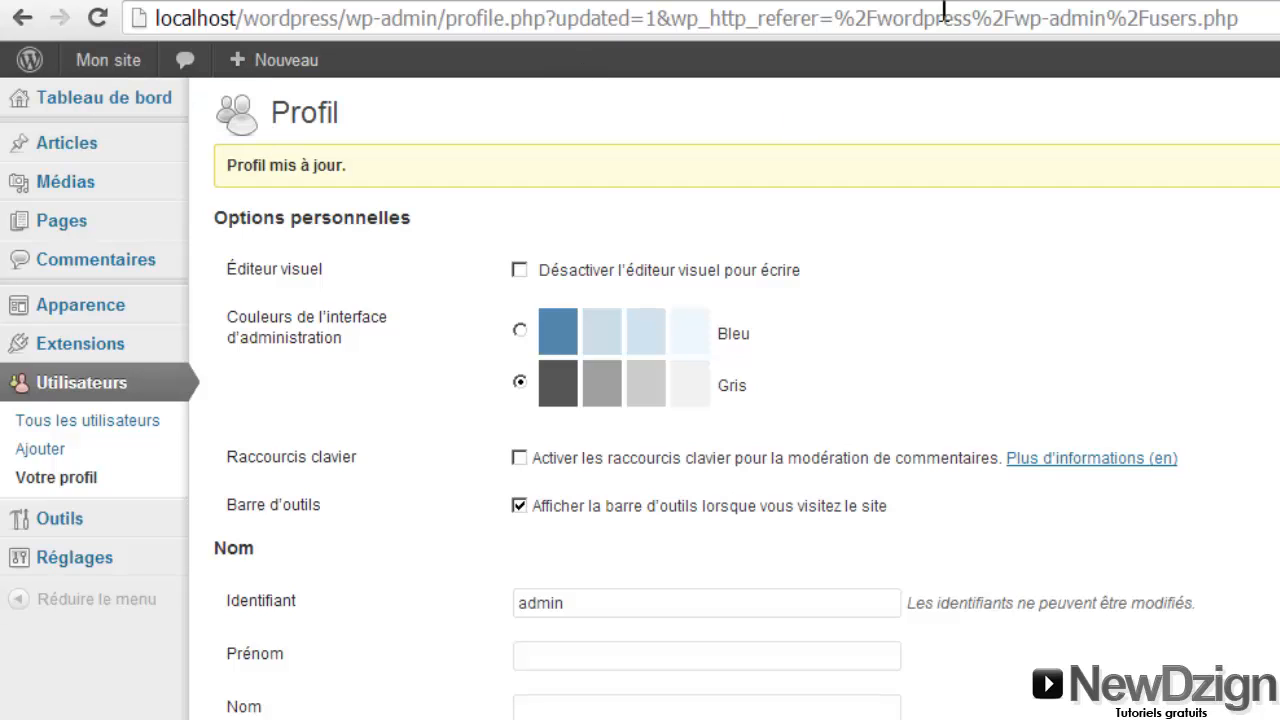
{"action": "left_click", "coordinate": [420, 2]}
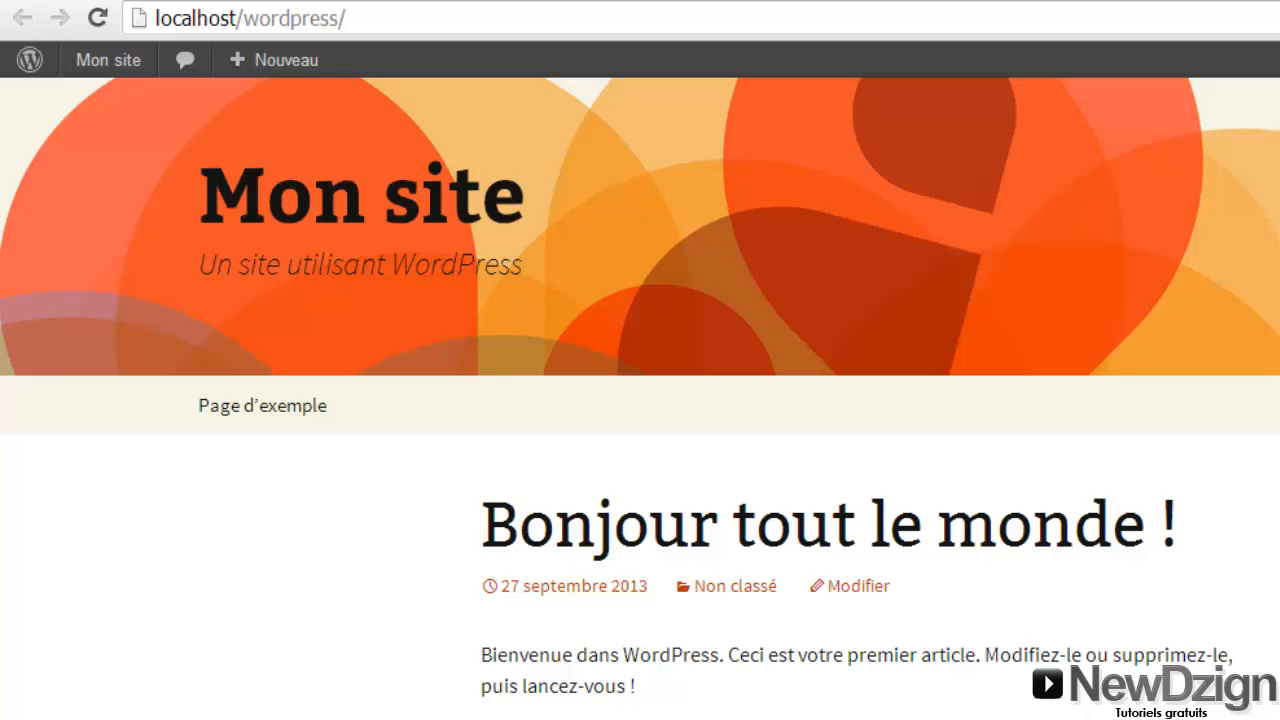
{"action": "scroll", "coordinate": [1040, 130], "scroll_direction": "down", "scroll_amount": 6}
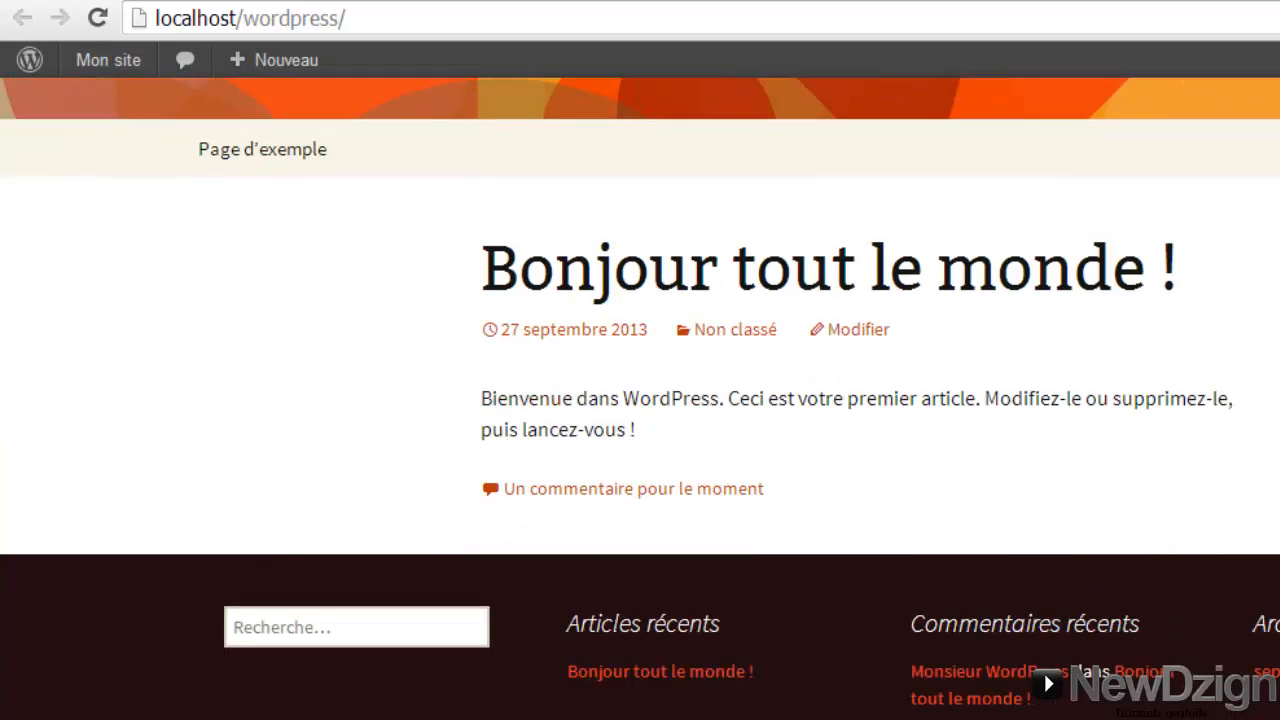
{"action": "scroll", "coordinate": [1040, 130], "scroll_direction": "up", "scroll_amount": 6}
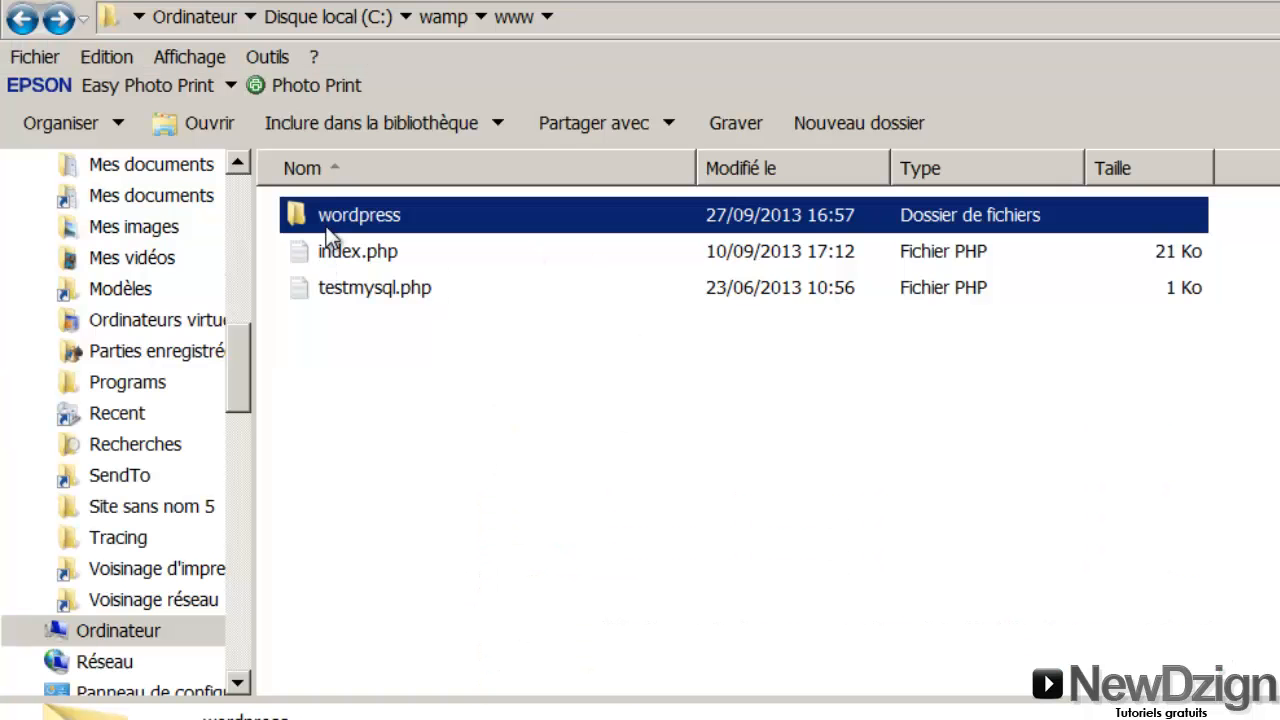
{"action": "double_click", "coordinate": [330, 218]}
{"action": "double_click", "coordinate": [368, 246]}
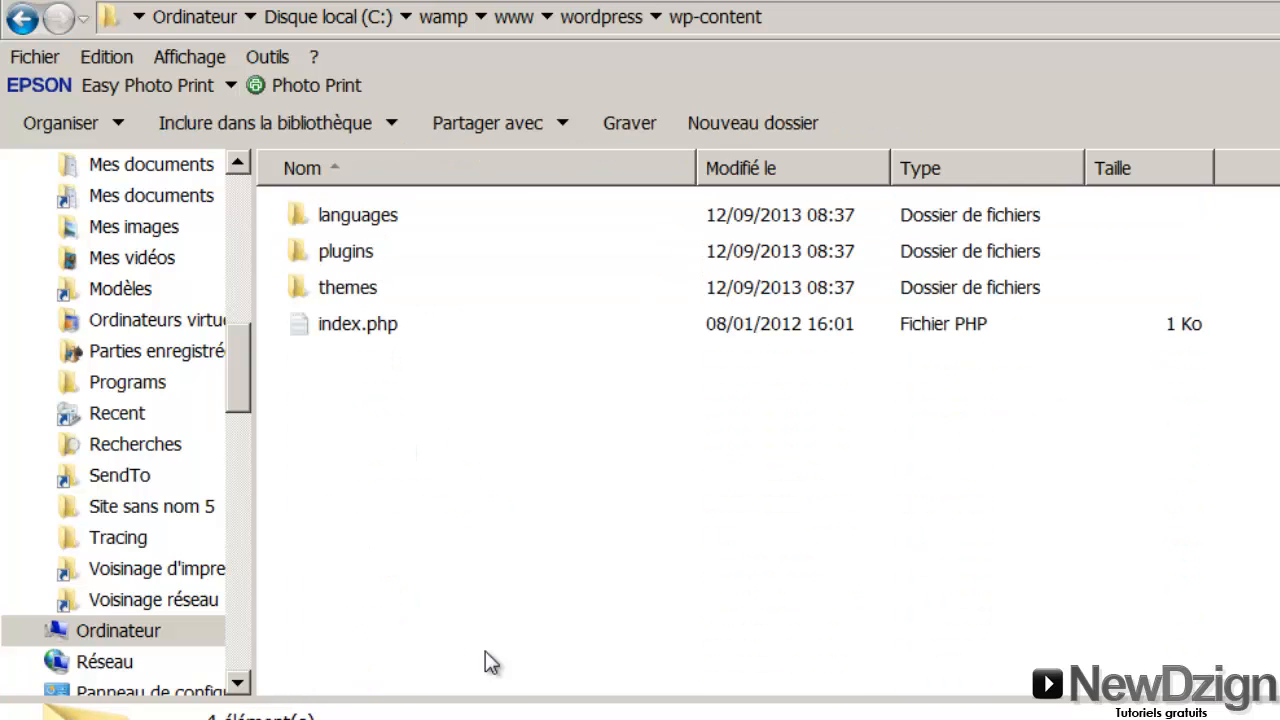
{"action": "double_click", "coordinate": [330, 292]}
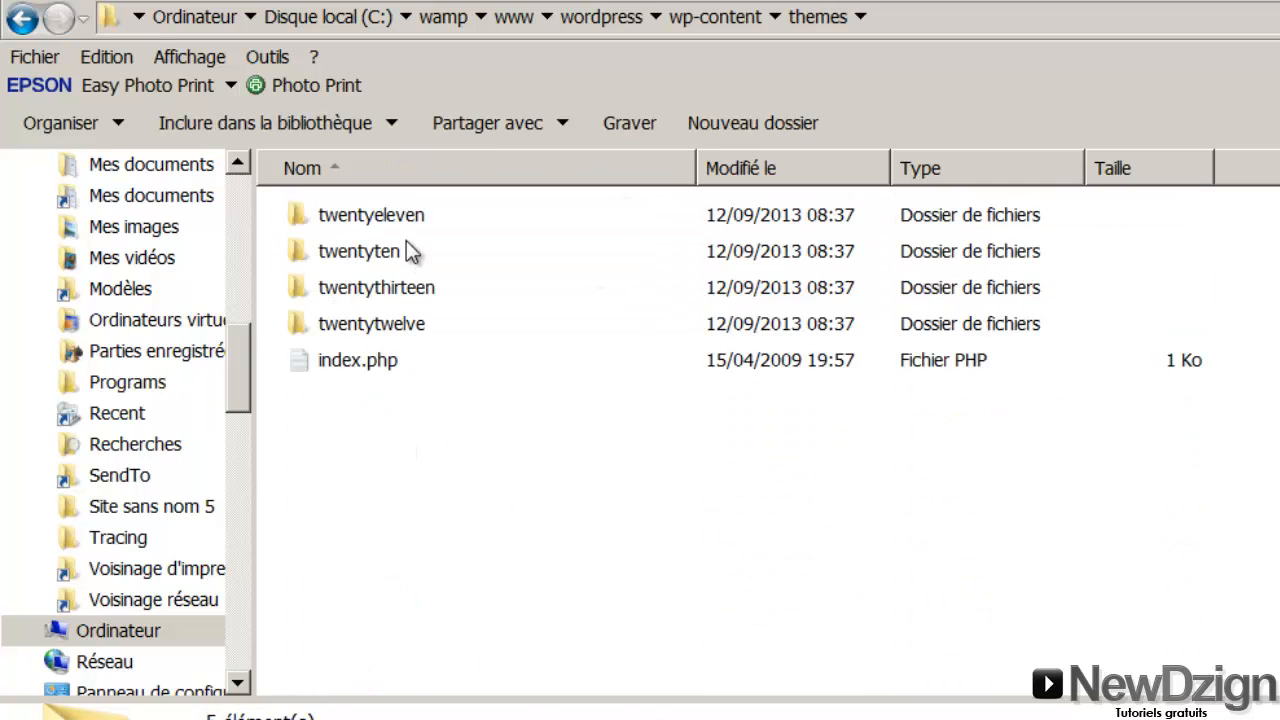
Point out each default theme folder, including twentyeleven and twentyten
{"action": "left_click", "coordinate": [405, 217]}
{"action": "left_click", "coordinate": [405, 251]}
{"action": "left_click", "coordinate": [400, 288]}
{"action": "left_click", "coordinate": [400, 315]}
{"action": "left_click", "coordinate": [400, 297]}
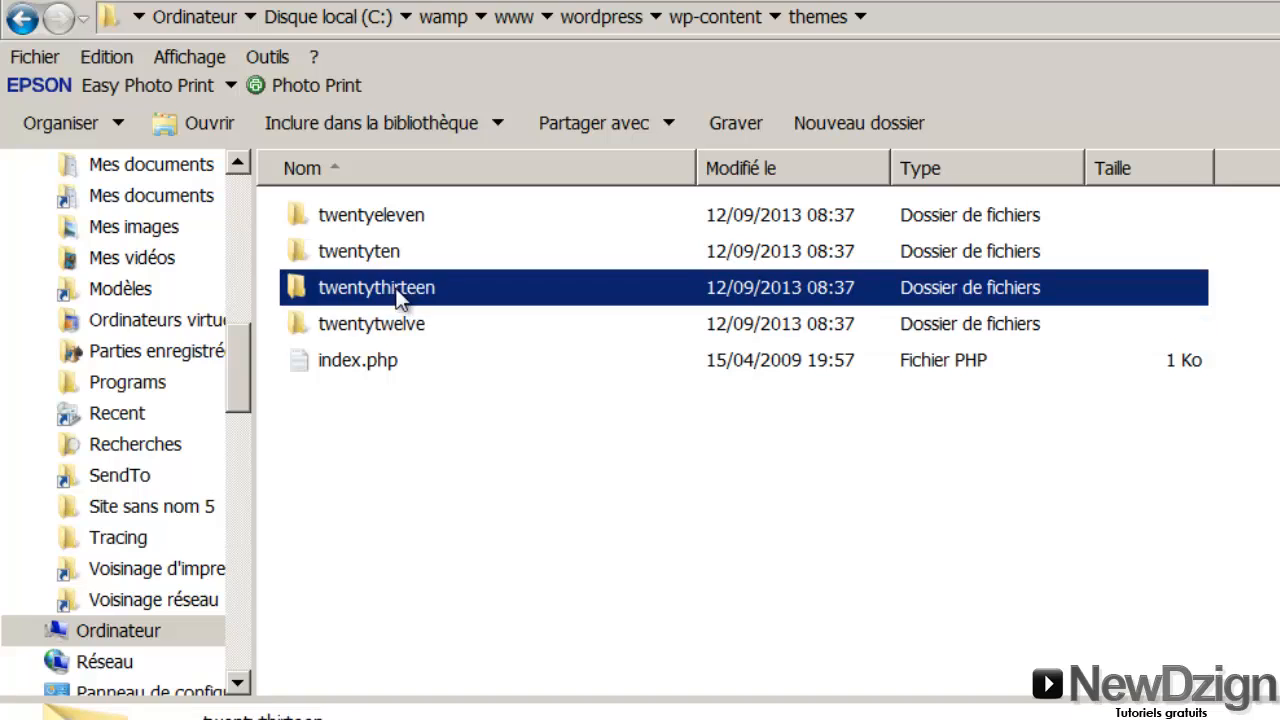
{"action": "left_click", "coordinate": [390, 255]}
{"action": "left_click", "coordinate": [394, 222]}
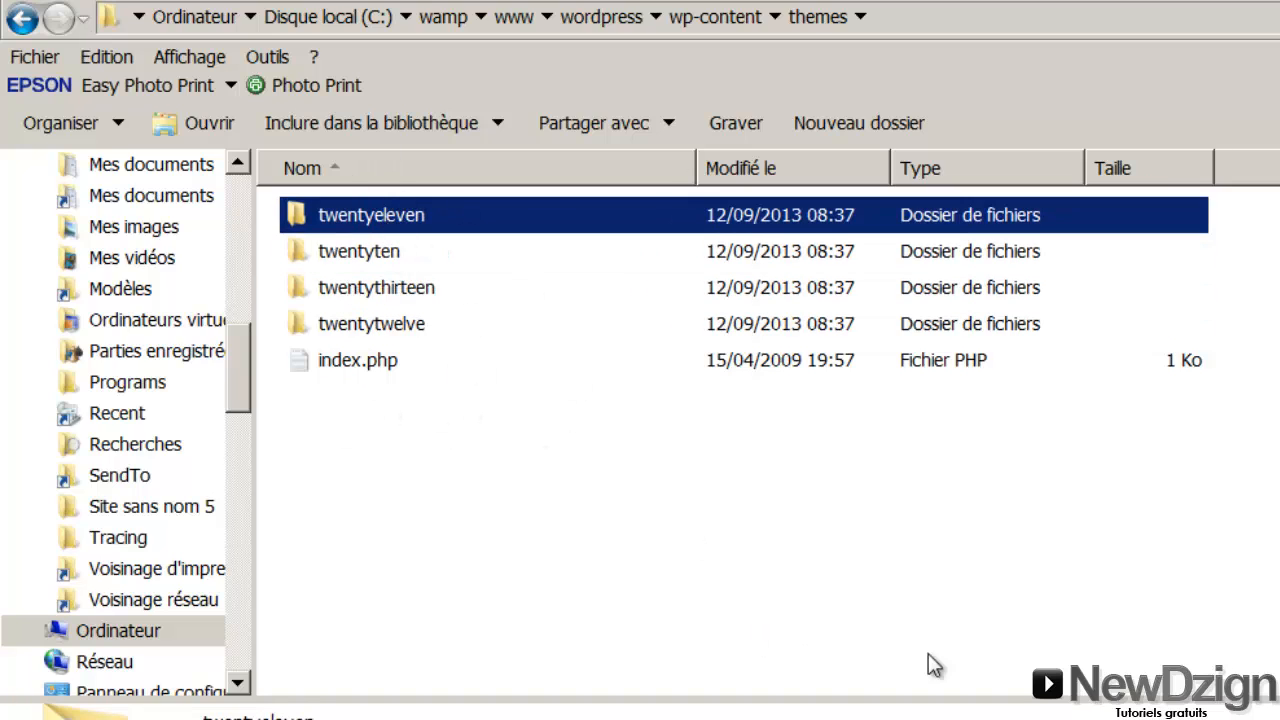
{"action": "left_click", "coordinate": [1000, 717]}
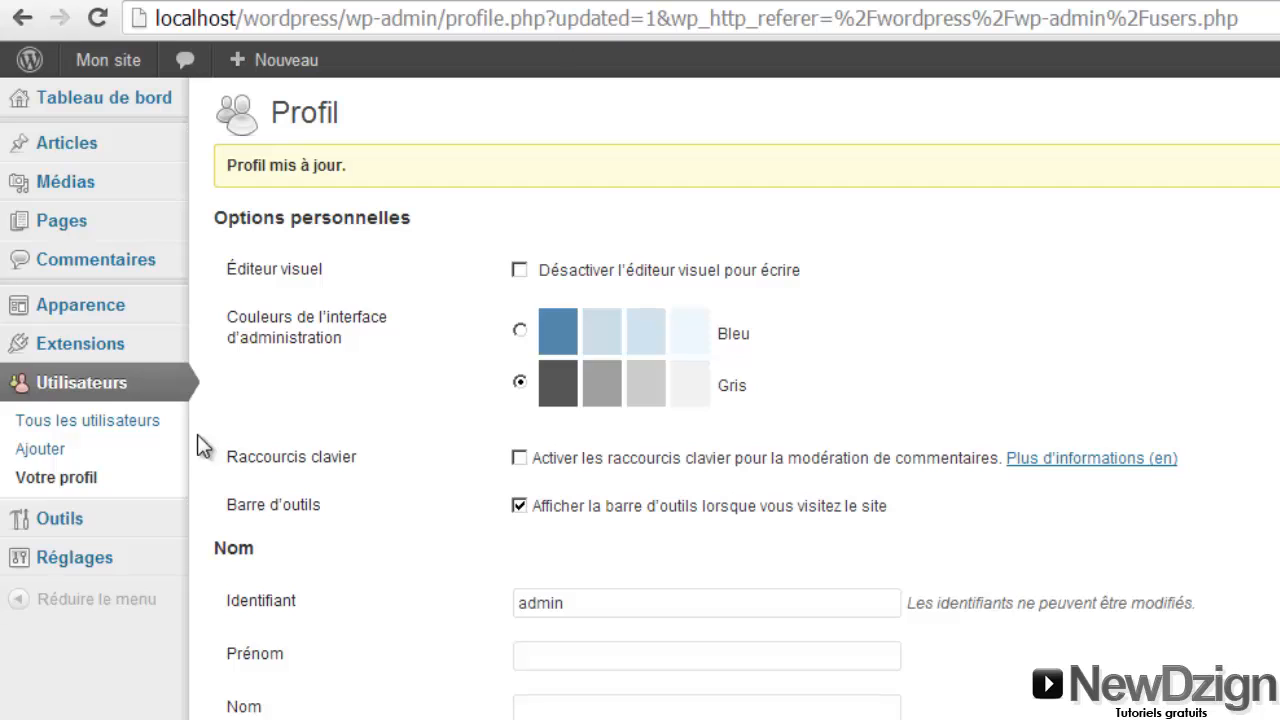
Search installable themes for 'responsive' and install the Responsive theme
{"action": "mouse_move", "coordinate": [90, 315]}
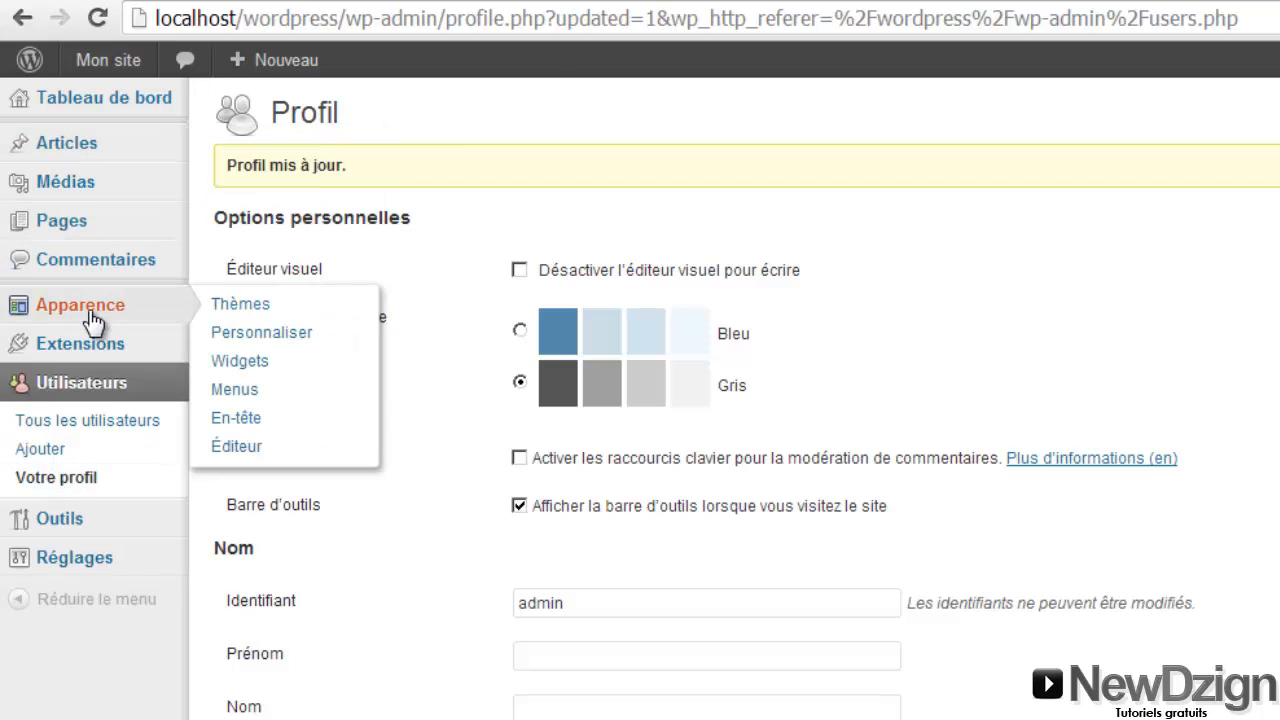
{"action": "left_click", "coordinate": [245, 314]}
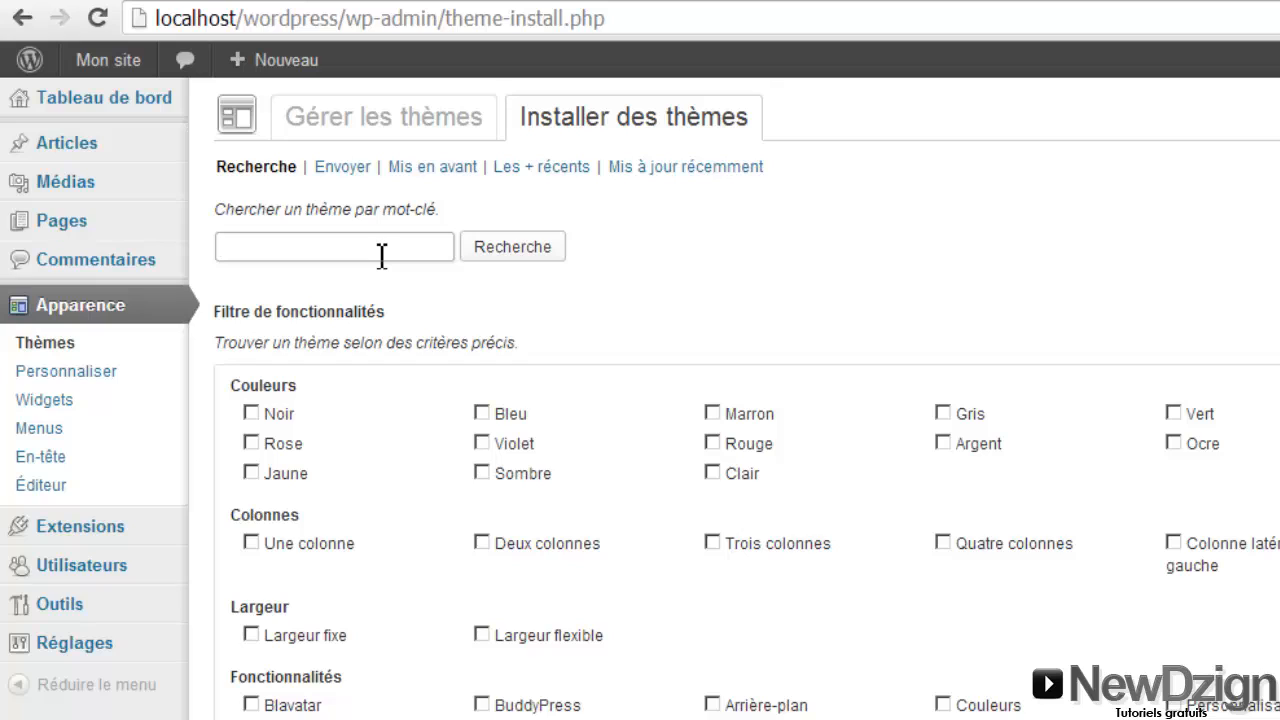
{"action": "type", "text": "responsive"}
{"action": "left_click", "coordinate": [531, 249]}
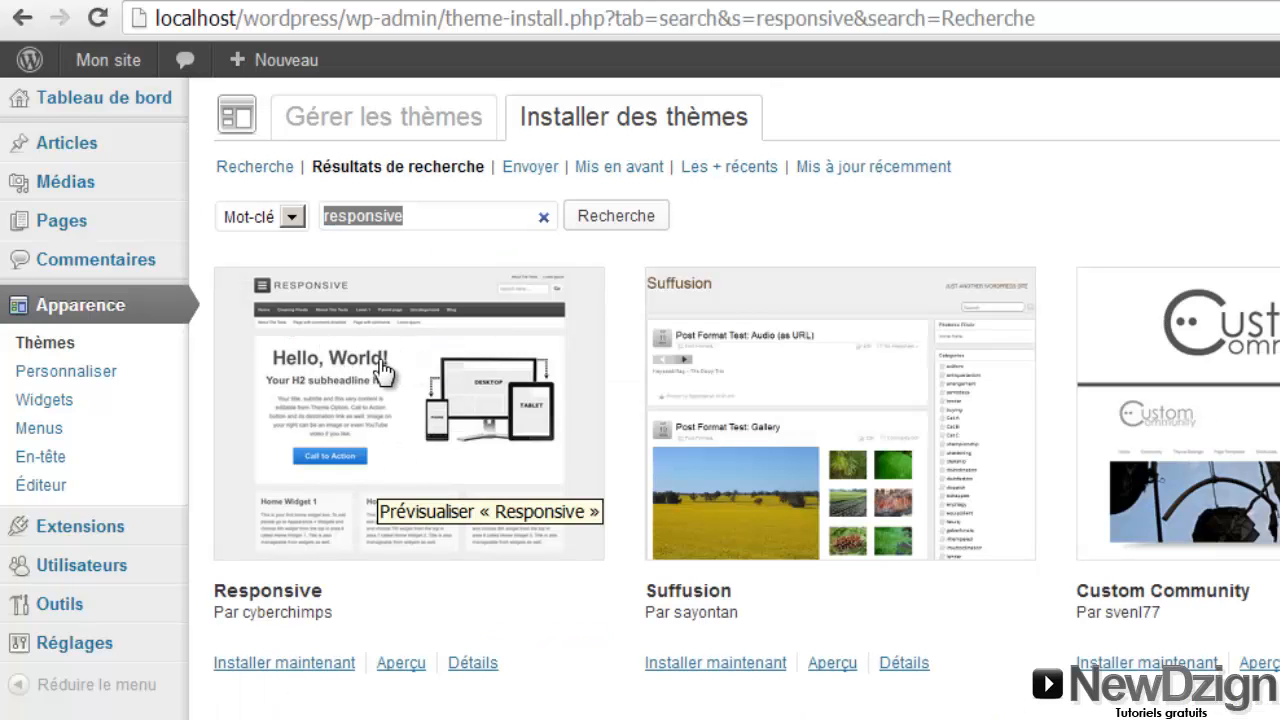
{"action": "left_click", "coordinate": [308, 668]}
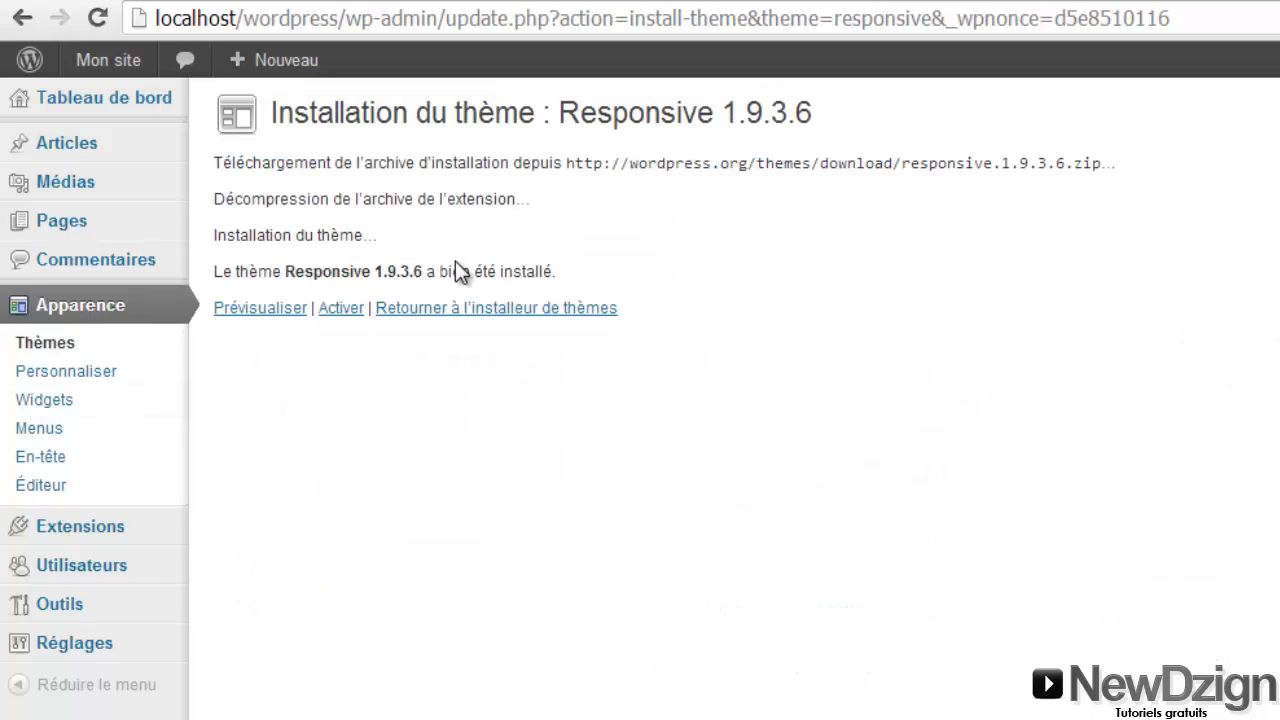
Activate Responsive and return to Apparence > Thèmes to see it listed as current
{"action": "left_click", "coordinate": [341, 310]}
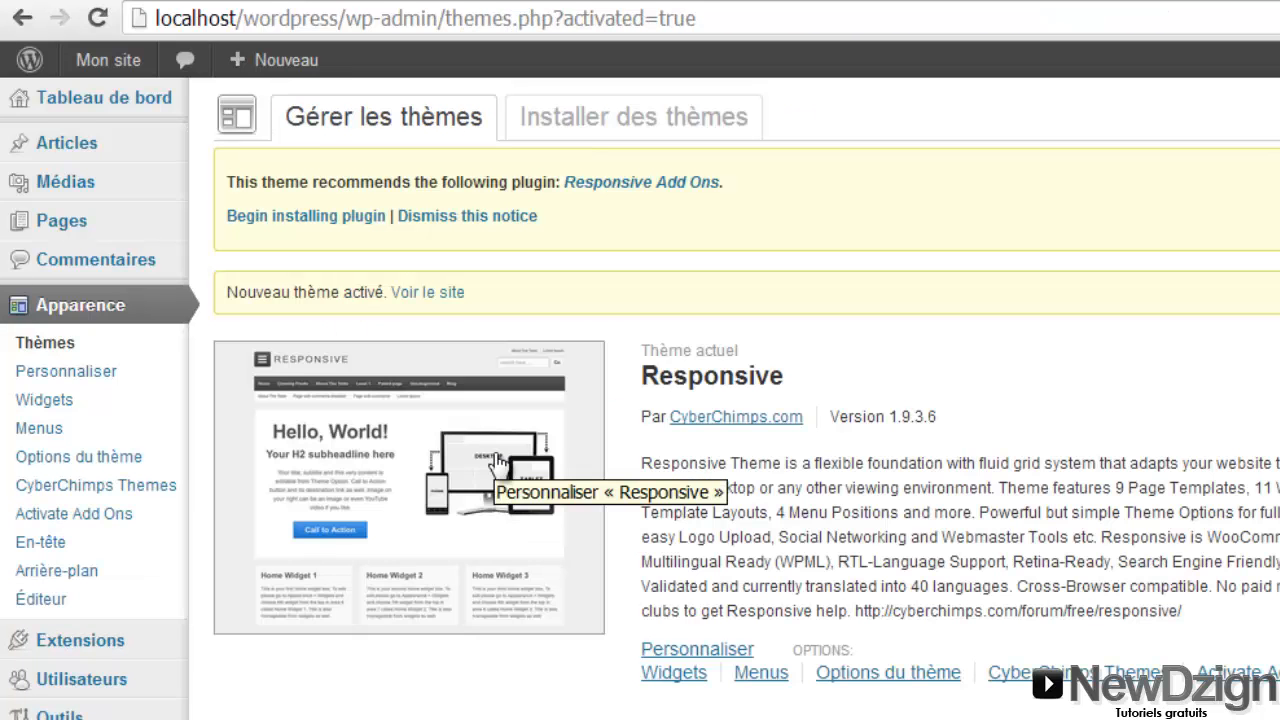
{"action": "mouse_move", "coordinate": [163, 652]}
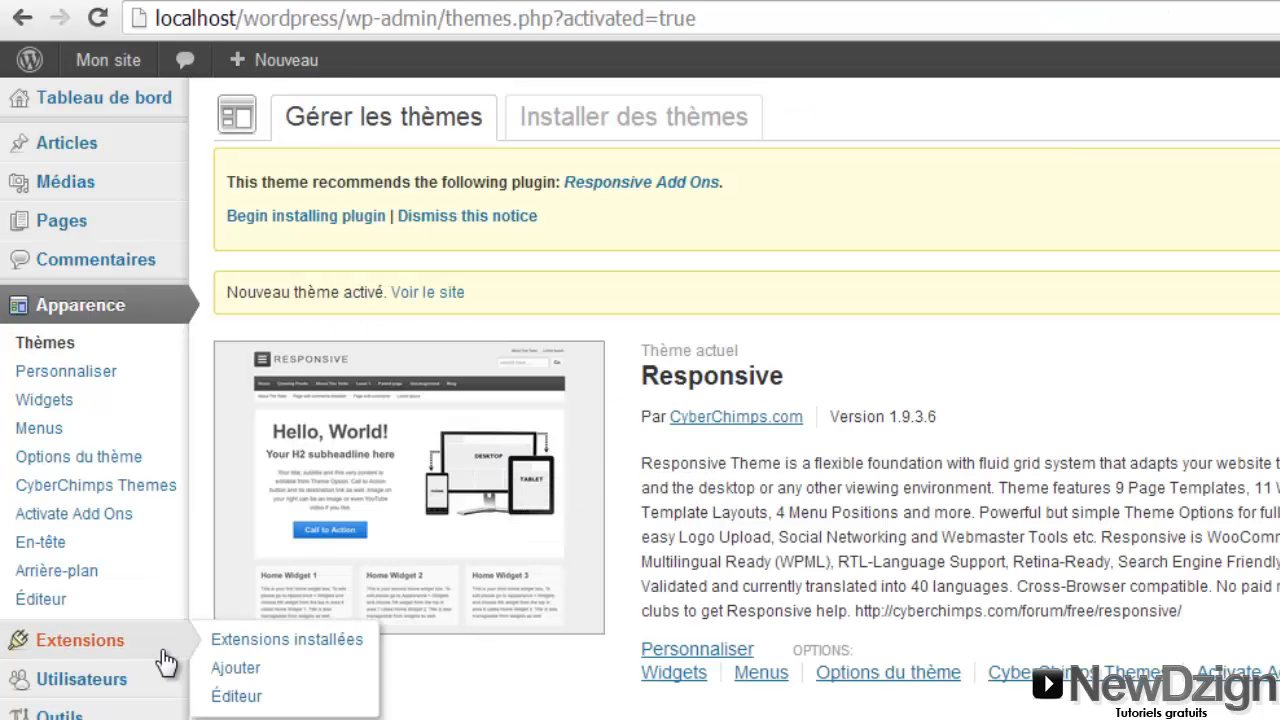
{"action": "left_click", "coordinate": [55, 350]}
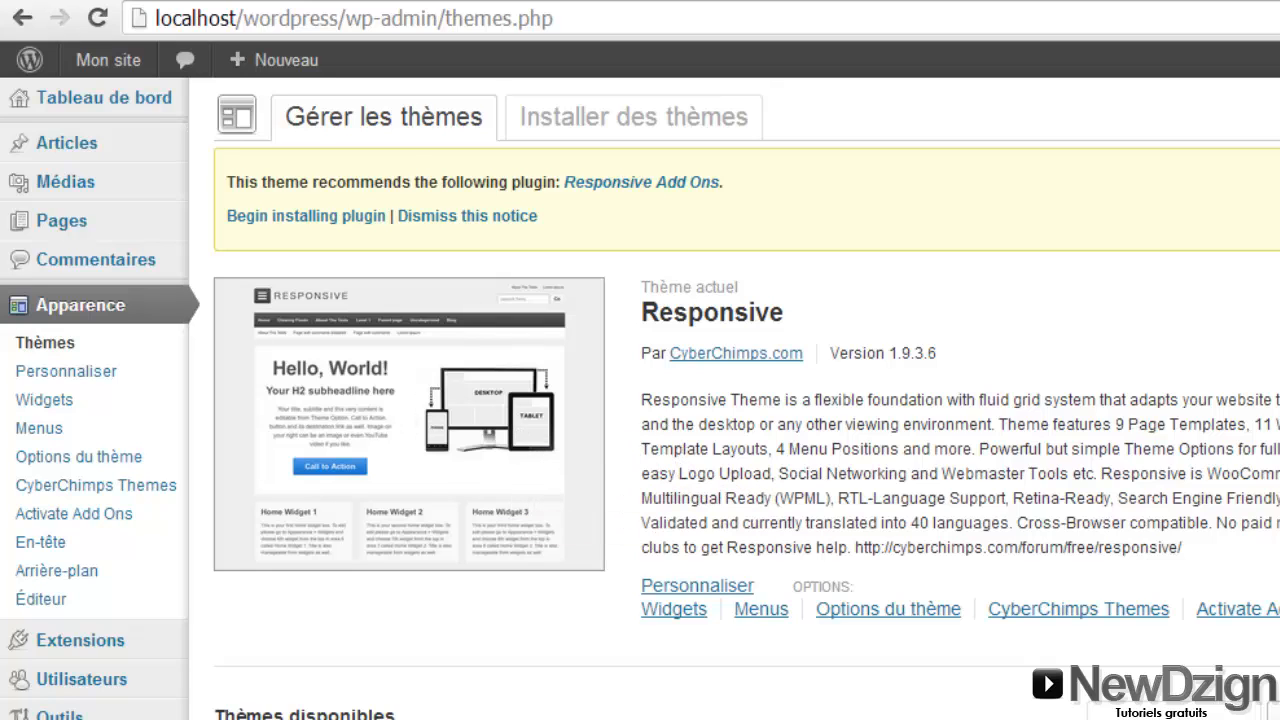
Reload the front-page tab and scroll through it in the Responsive theme
{"action": "left_click", "coordinate": [360, 1]}
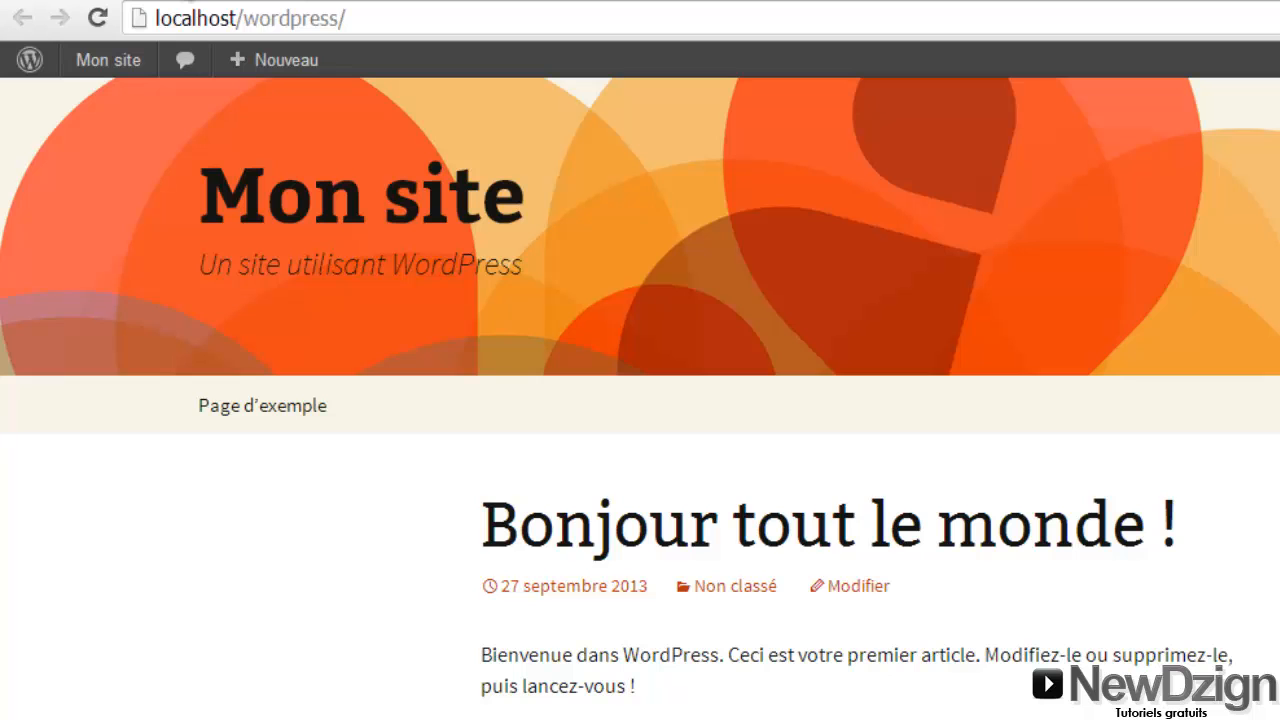
{"action": "left_click", "coordinate": [96, 19]}
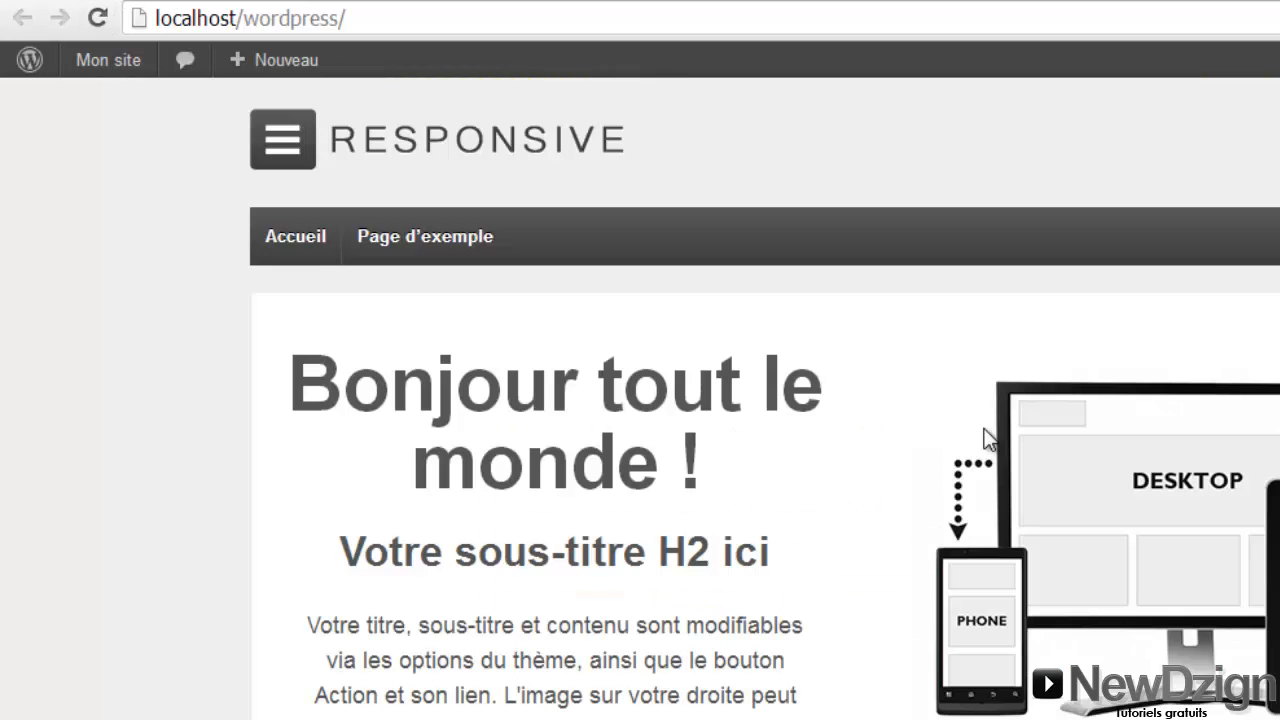
{"action": "scroll", "coordinate": [765, 400], "scroll_direction": "down", "scroll_amount": 5}
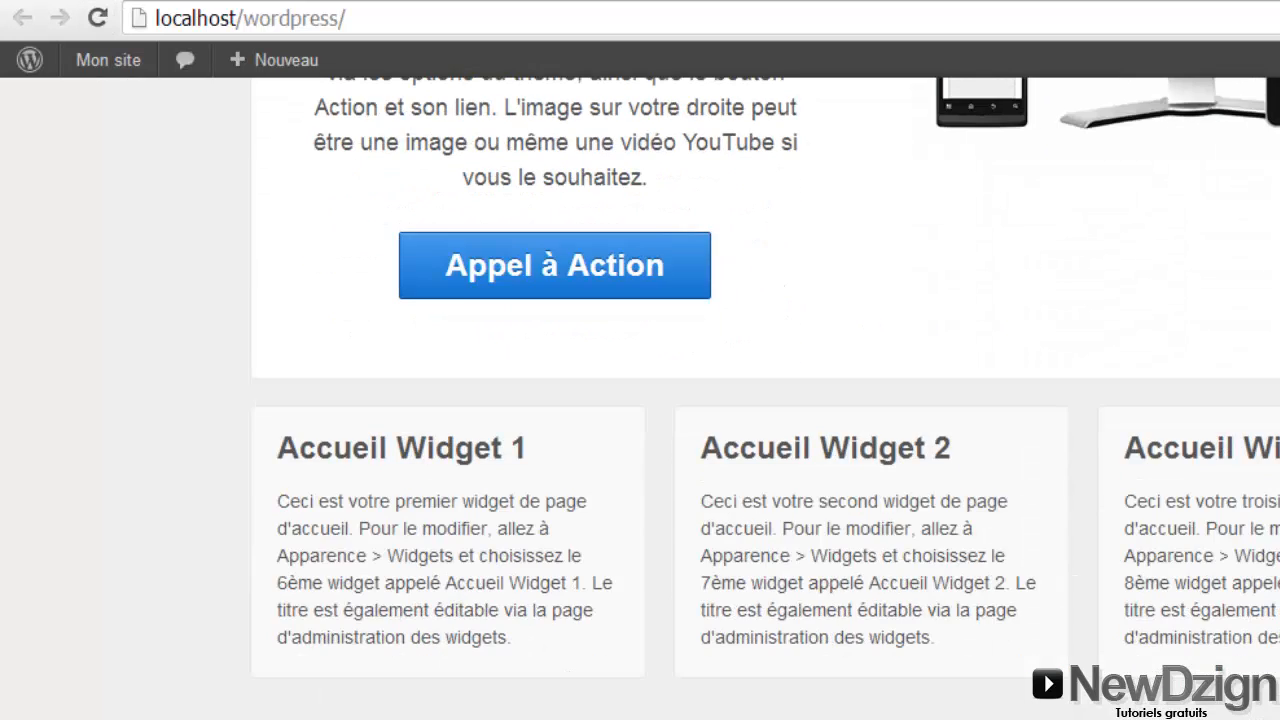
{"action": "scroll", "coordinate": [765, 400], "scroll_direction": "up", "scroll_amount": 5}
{"action": "scroll", "coordinate": [765, 400], "scroll_direction": "down", "scroll_amount": 5}
{"action": "scroll", "coordinate": [700, 400], "scroll_direction": "up", "scroll_amount": 5}
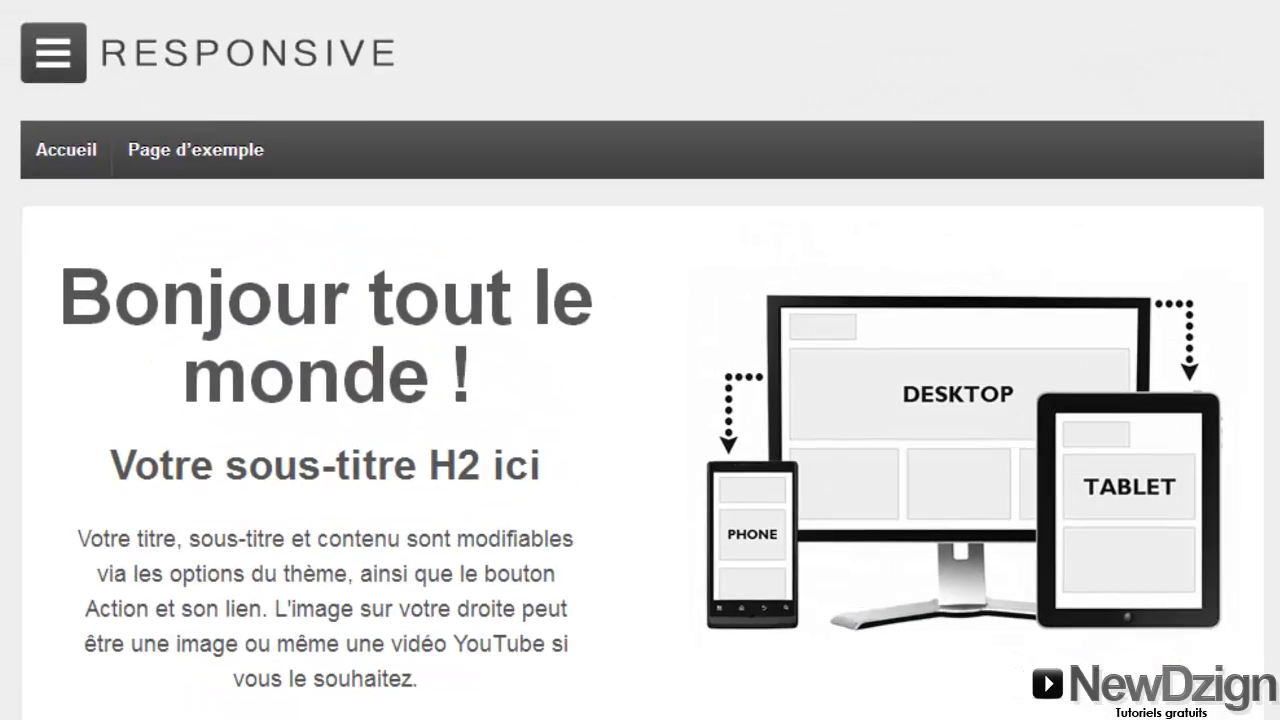
{"action": "scroll", "coordinate": [700, 400], "scroll_direction": "down", "scroll_amount": 5}
{"action": "scroll", "coordinate": [700, 400], "scroll_direction": "up", "scroll_amount": 5}
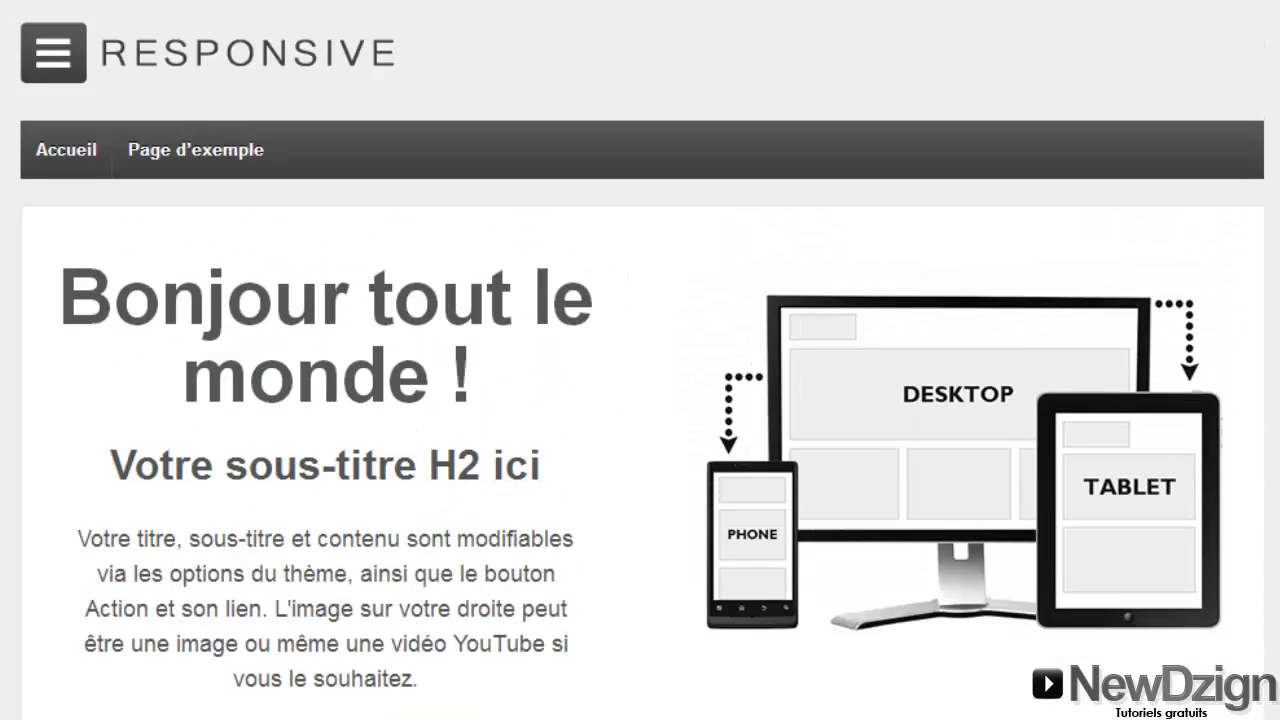